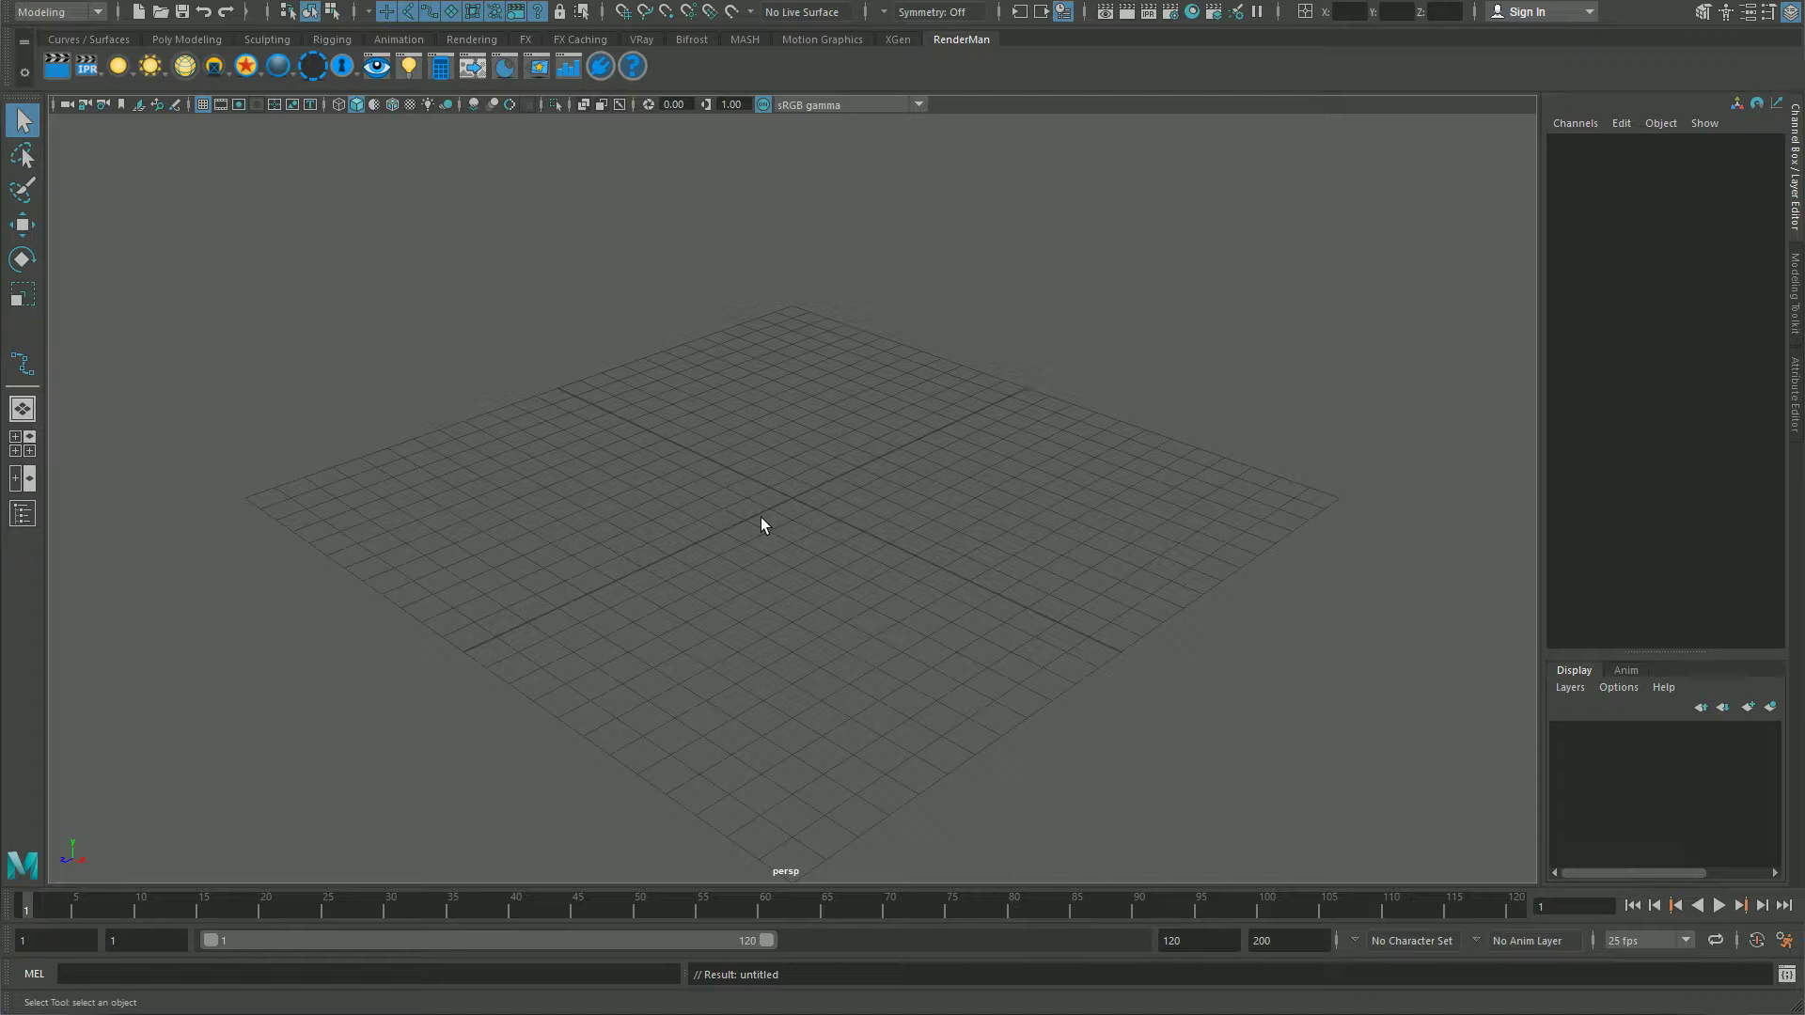
Step: Switch the viewport to the top view from the hotbox
key(space)
click(837, 474)
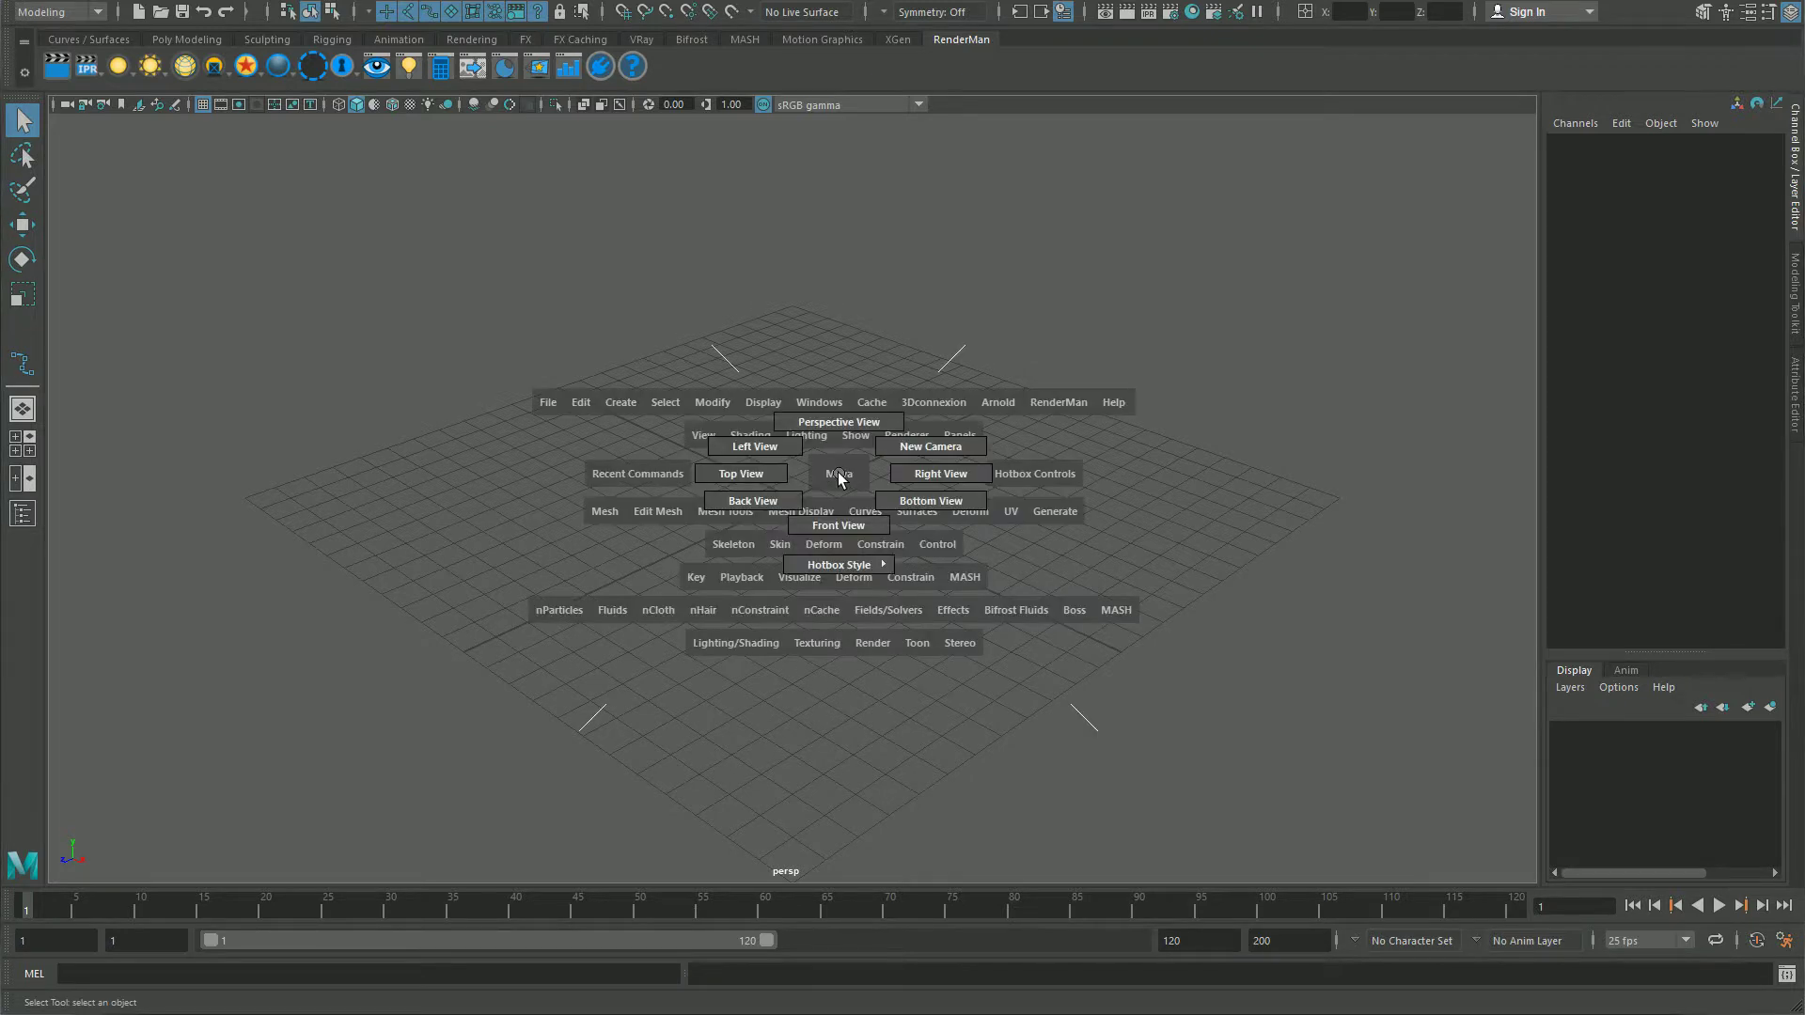
drag(840, 477, 742, 473)
Step: Tear off Create > Curve Tools into a floating window at the viewport's top-left
key(space)
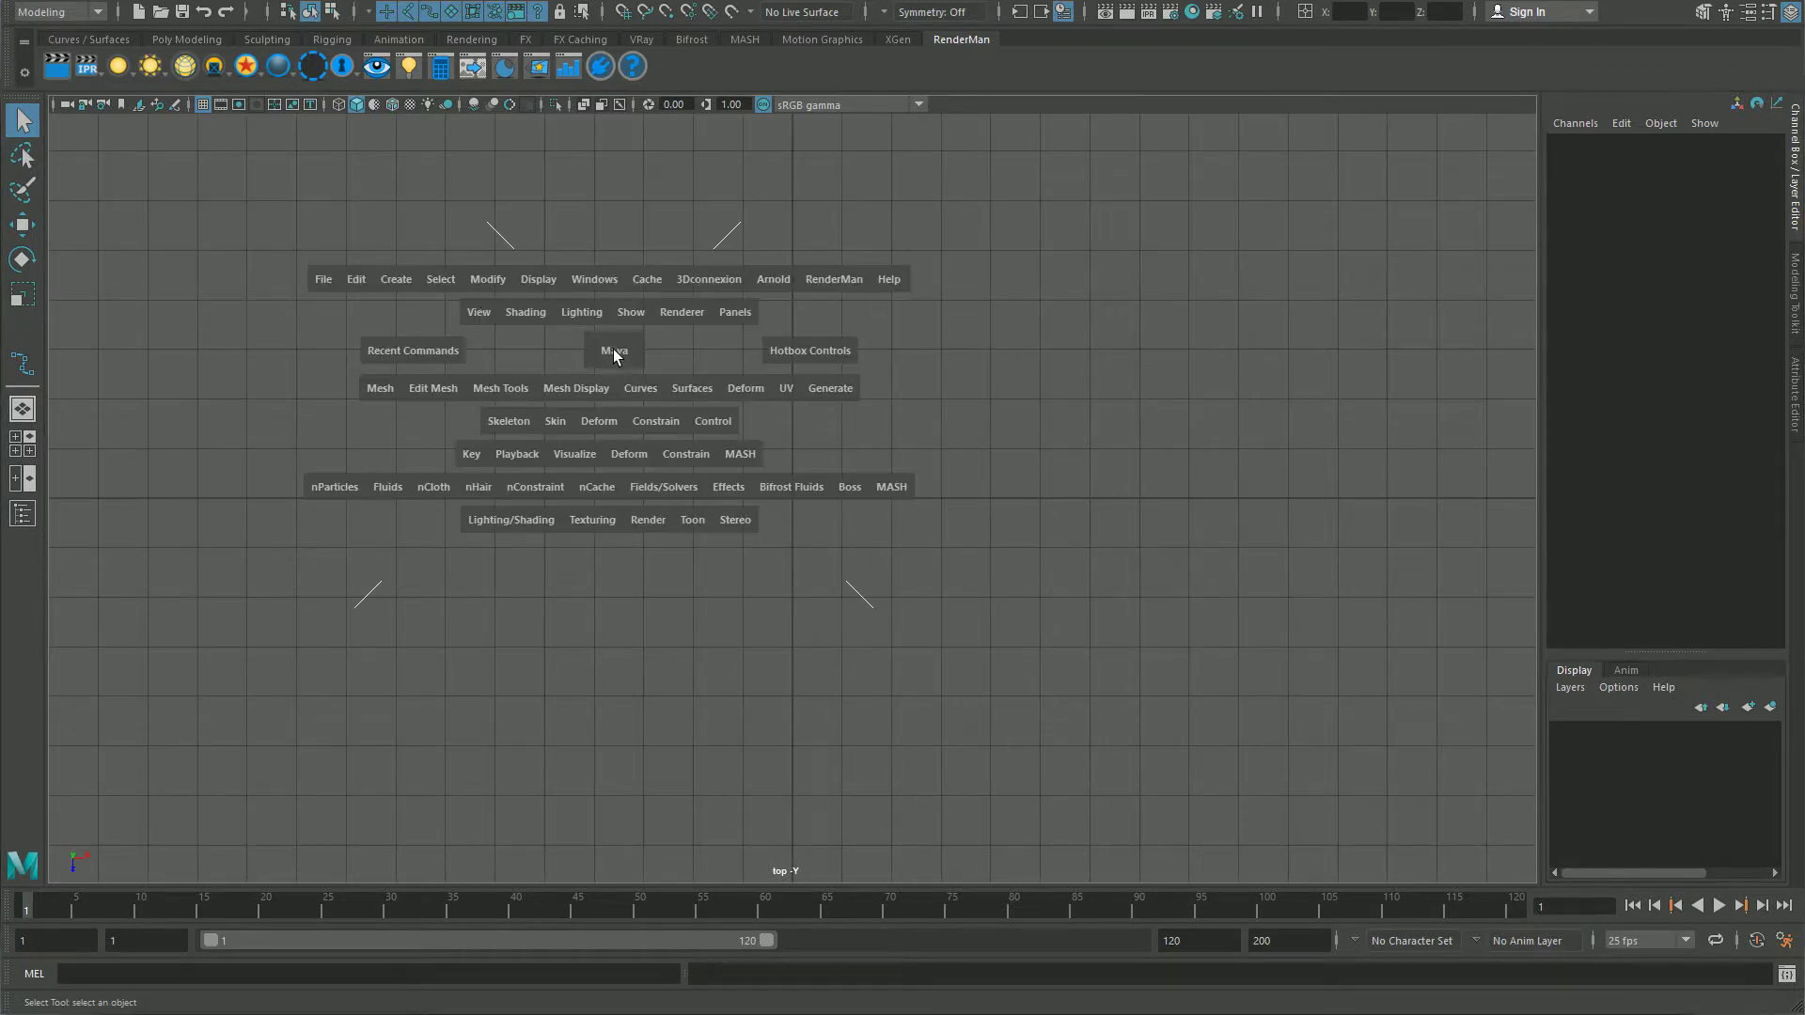
click(396, 280)
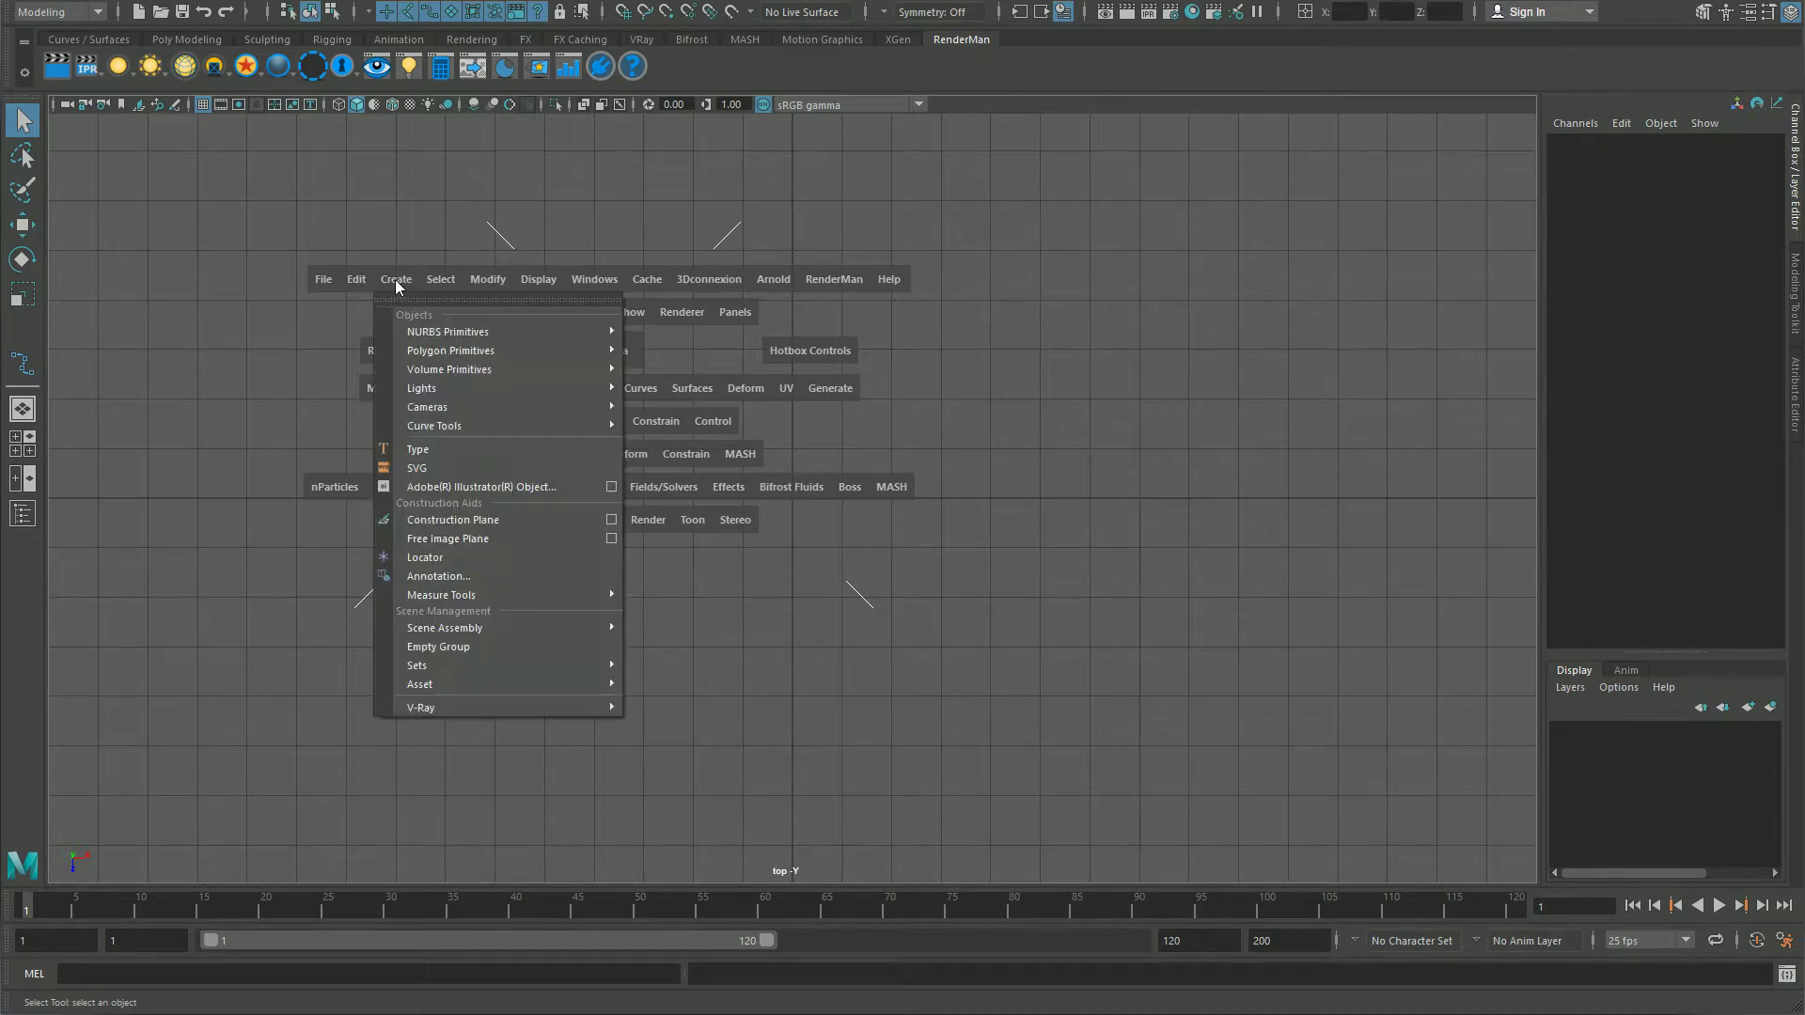
mouse_move(438, 427)
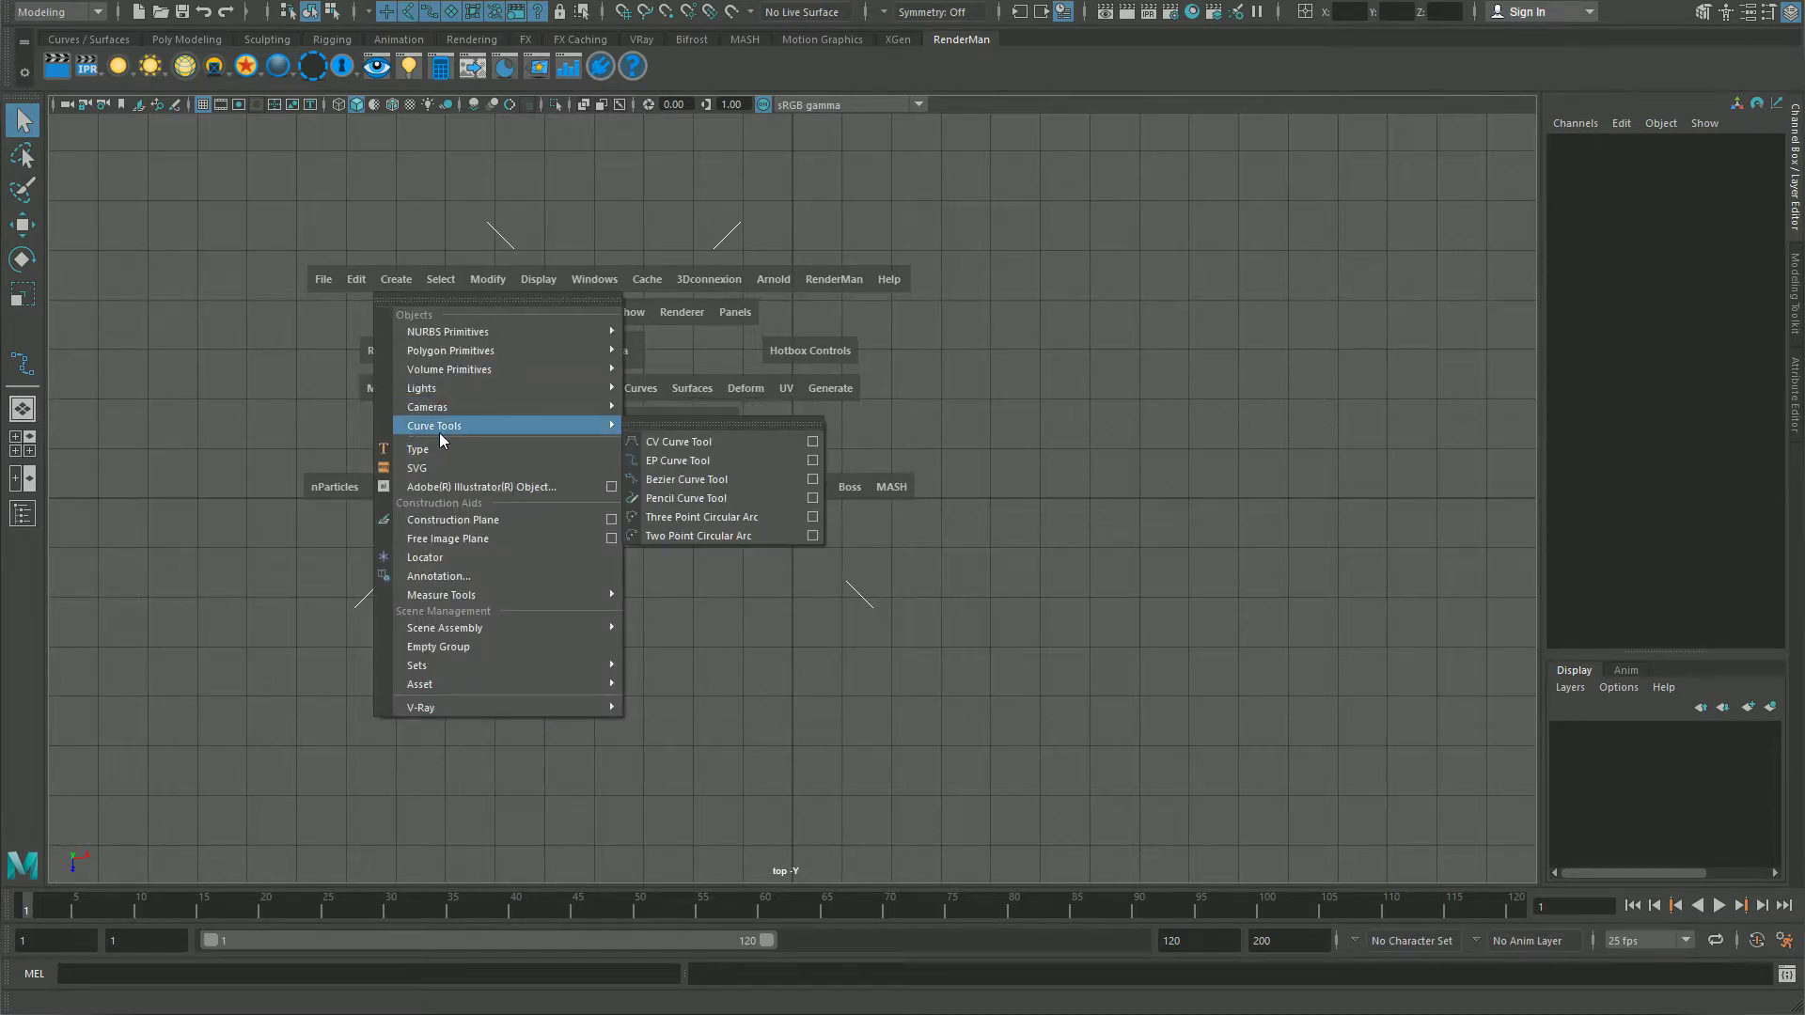
click(658, 421)
drag(663, 430, 108, 161)
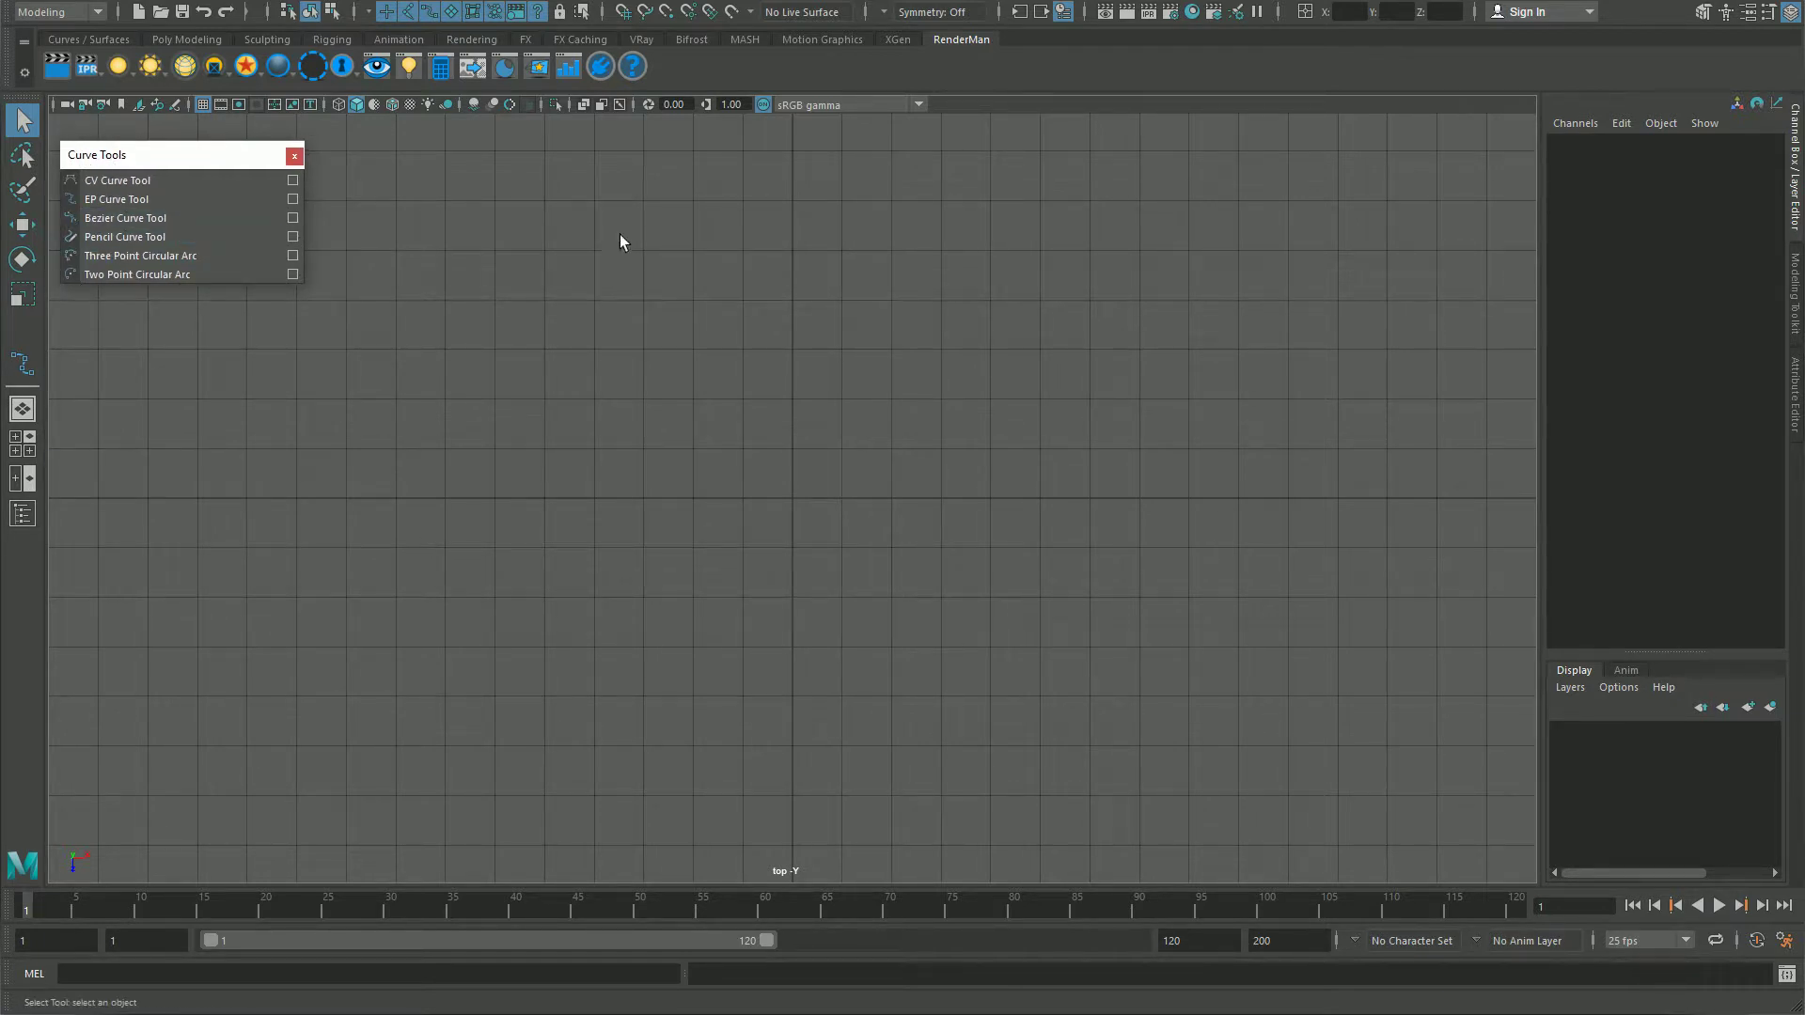
Step: Start a Bezier curve with three smooth dragged points, then four sharp corner points
click(137, 218)
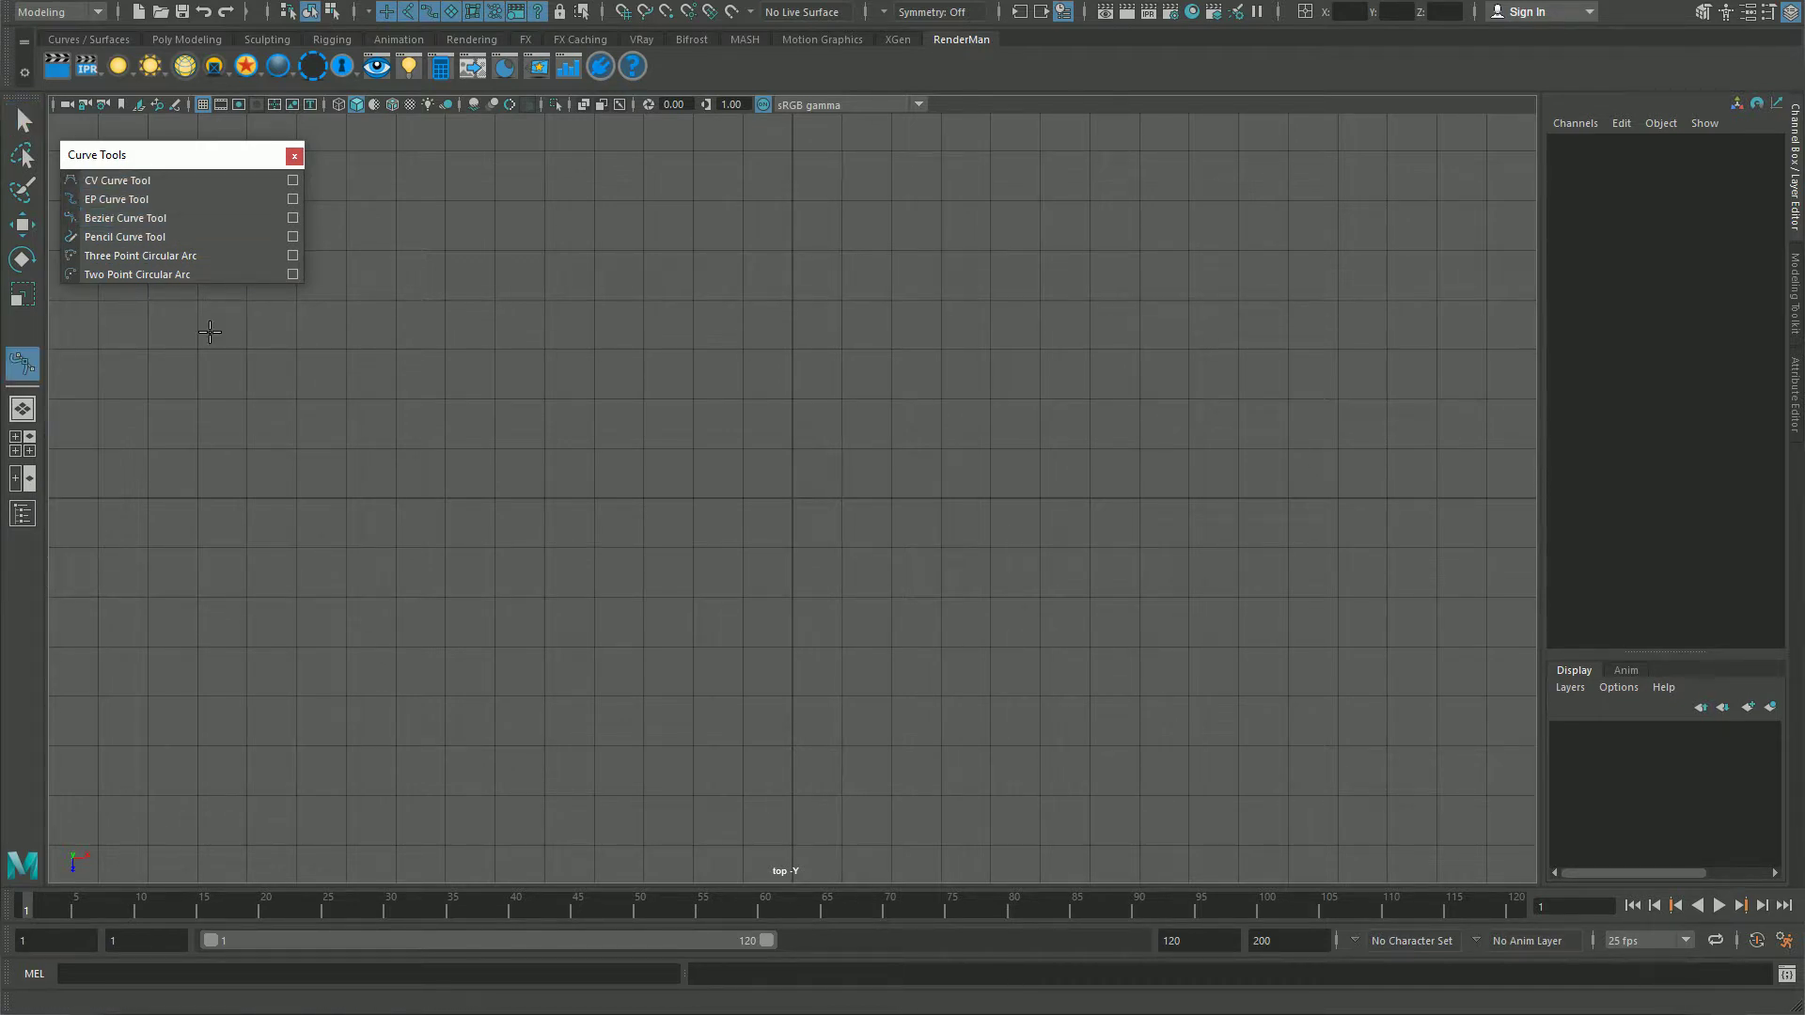
click(412, 435)
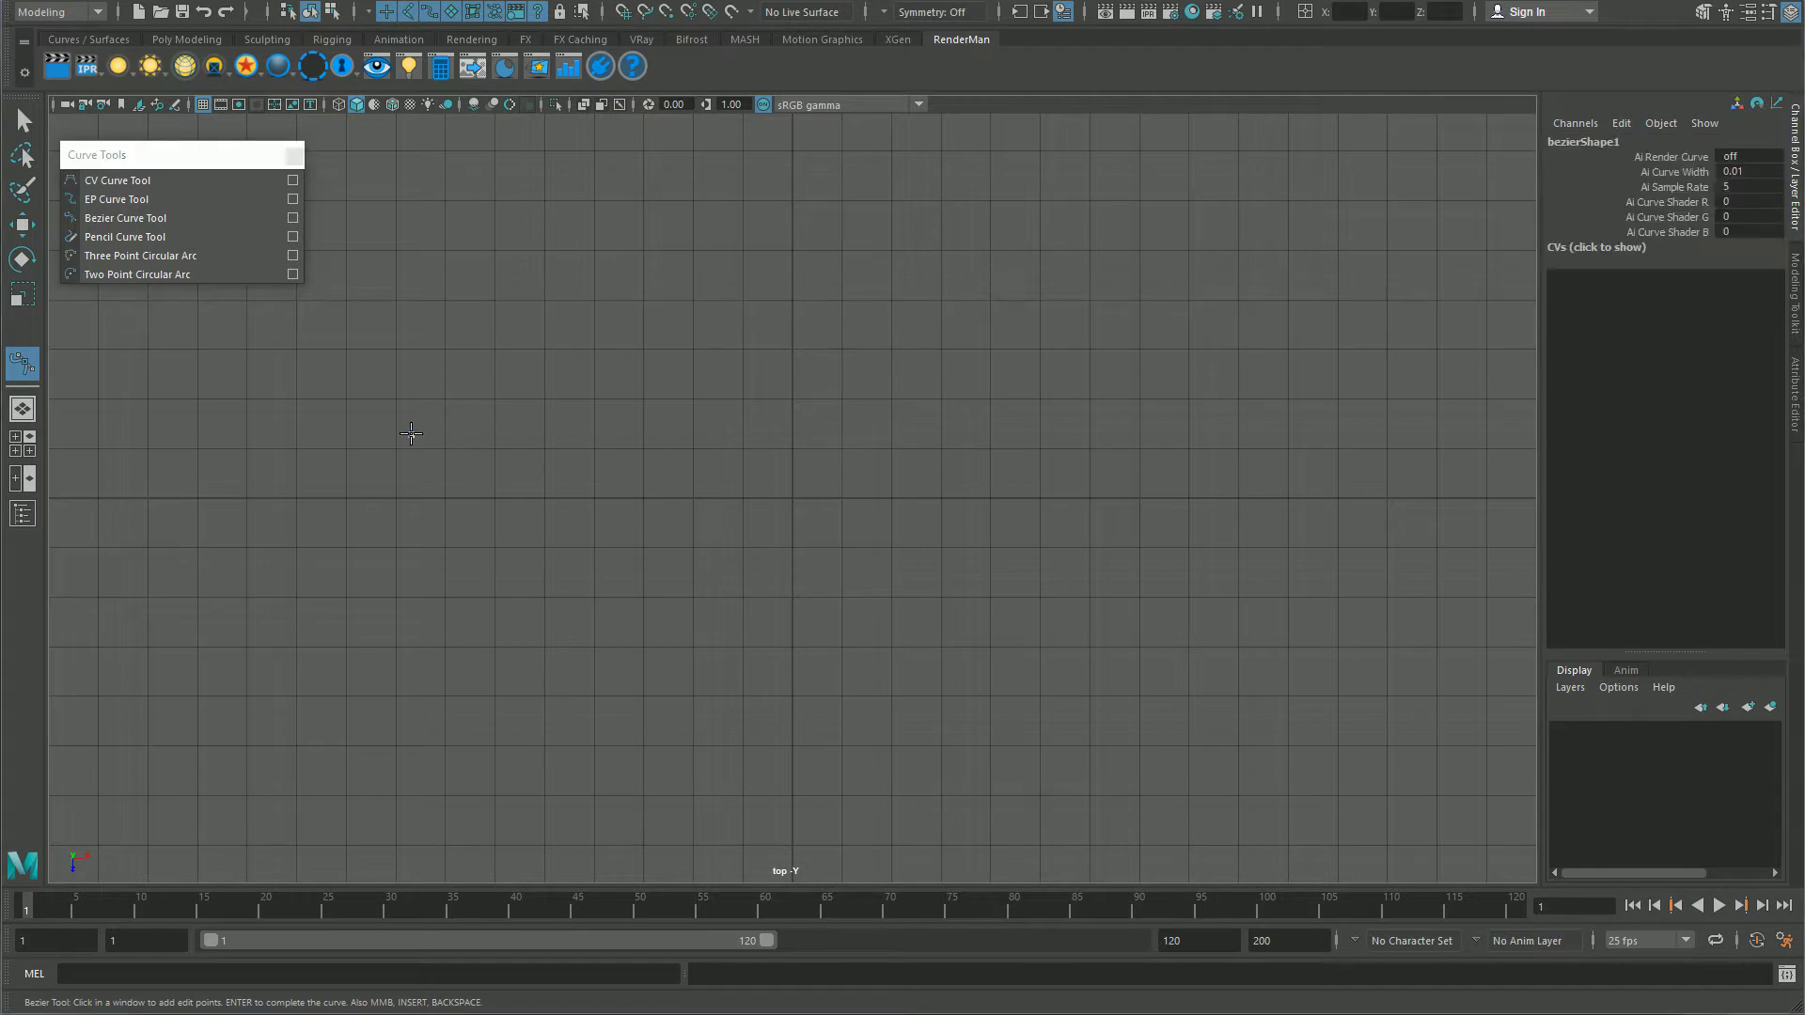
drag(587, 262, 705, 265)
drag(780, 416, 878, 408)
drag(937, 216, 1058, 220)
click(1159, 294)
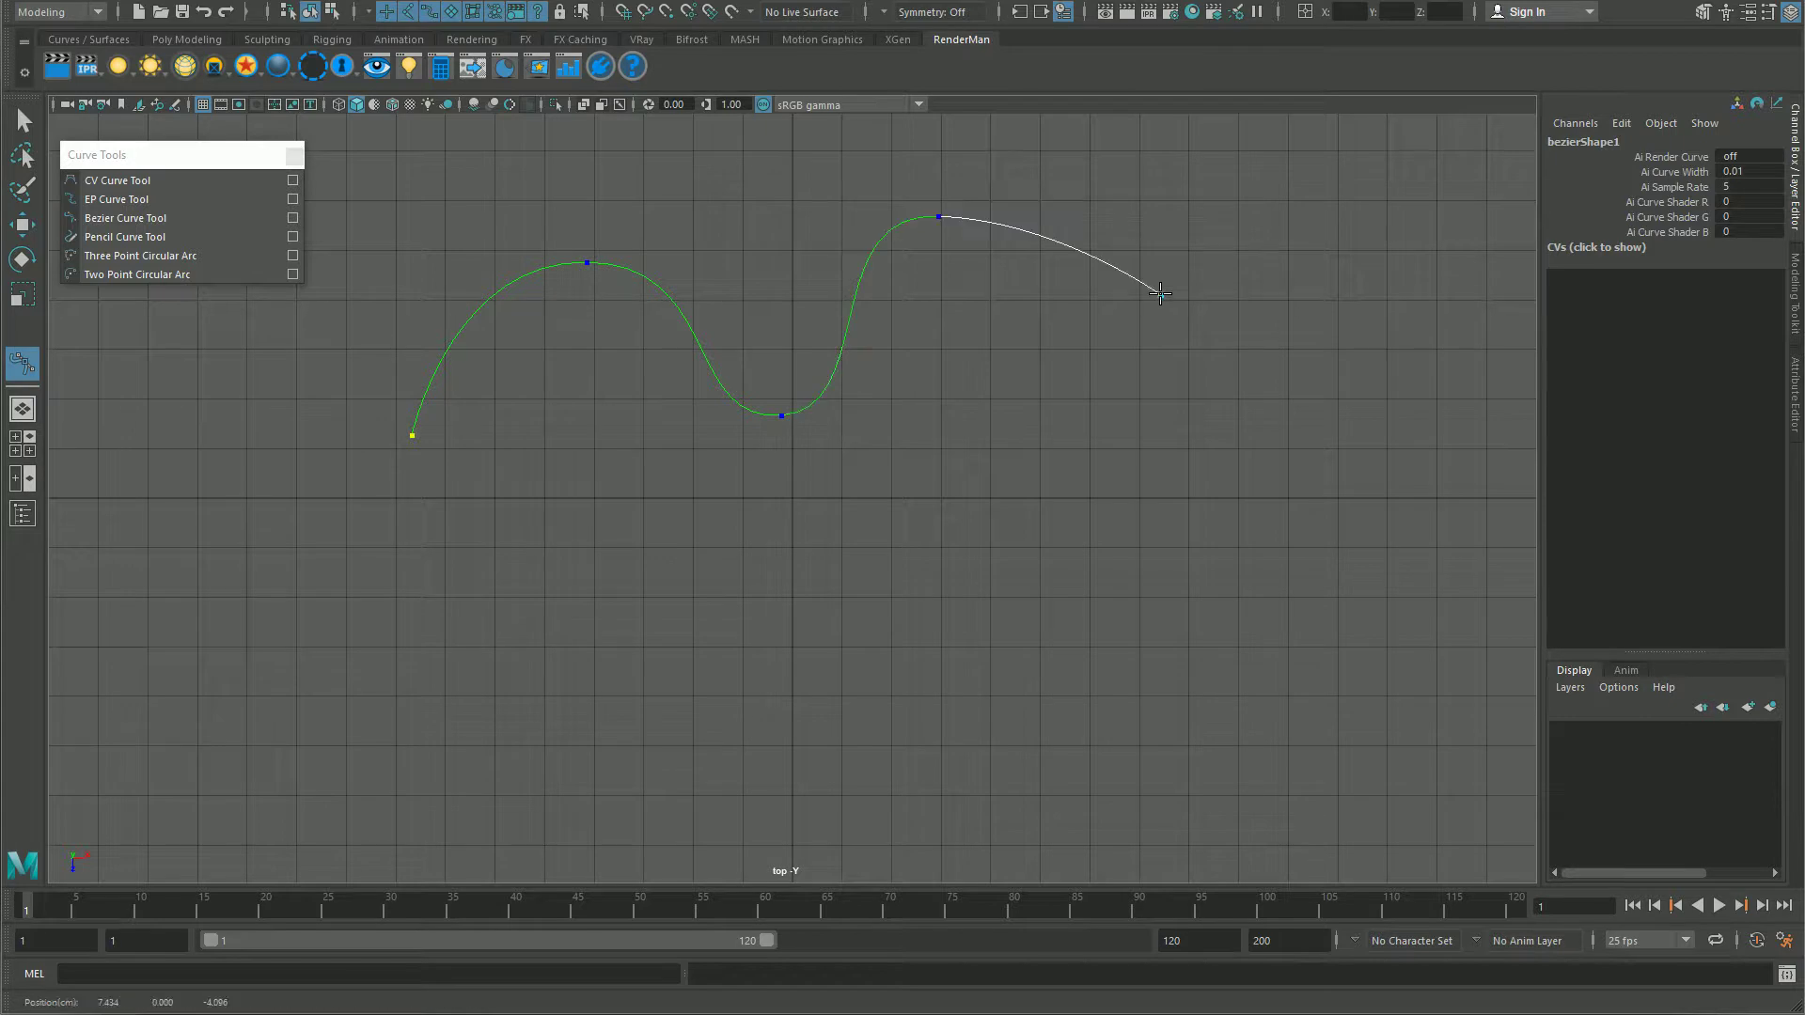
click(1141, 417)
click(1259, 423)
click(1241, 563)
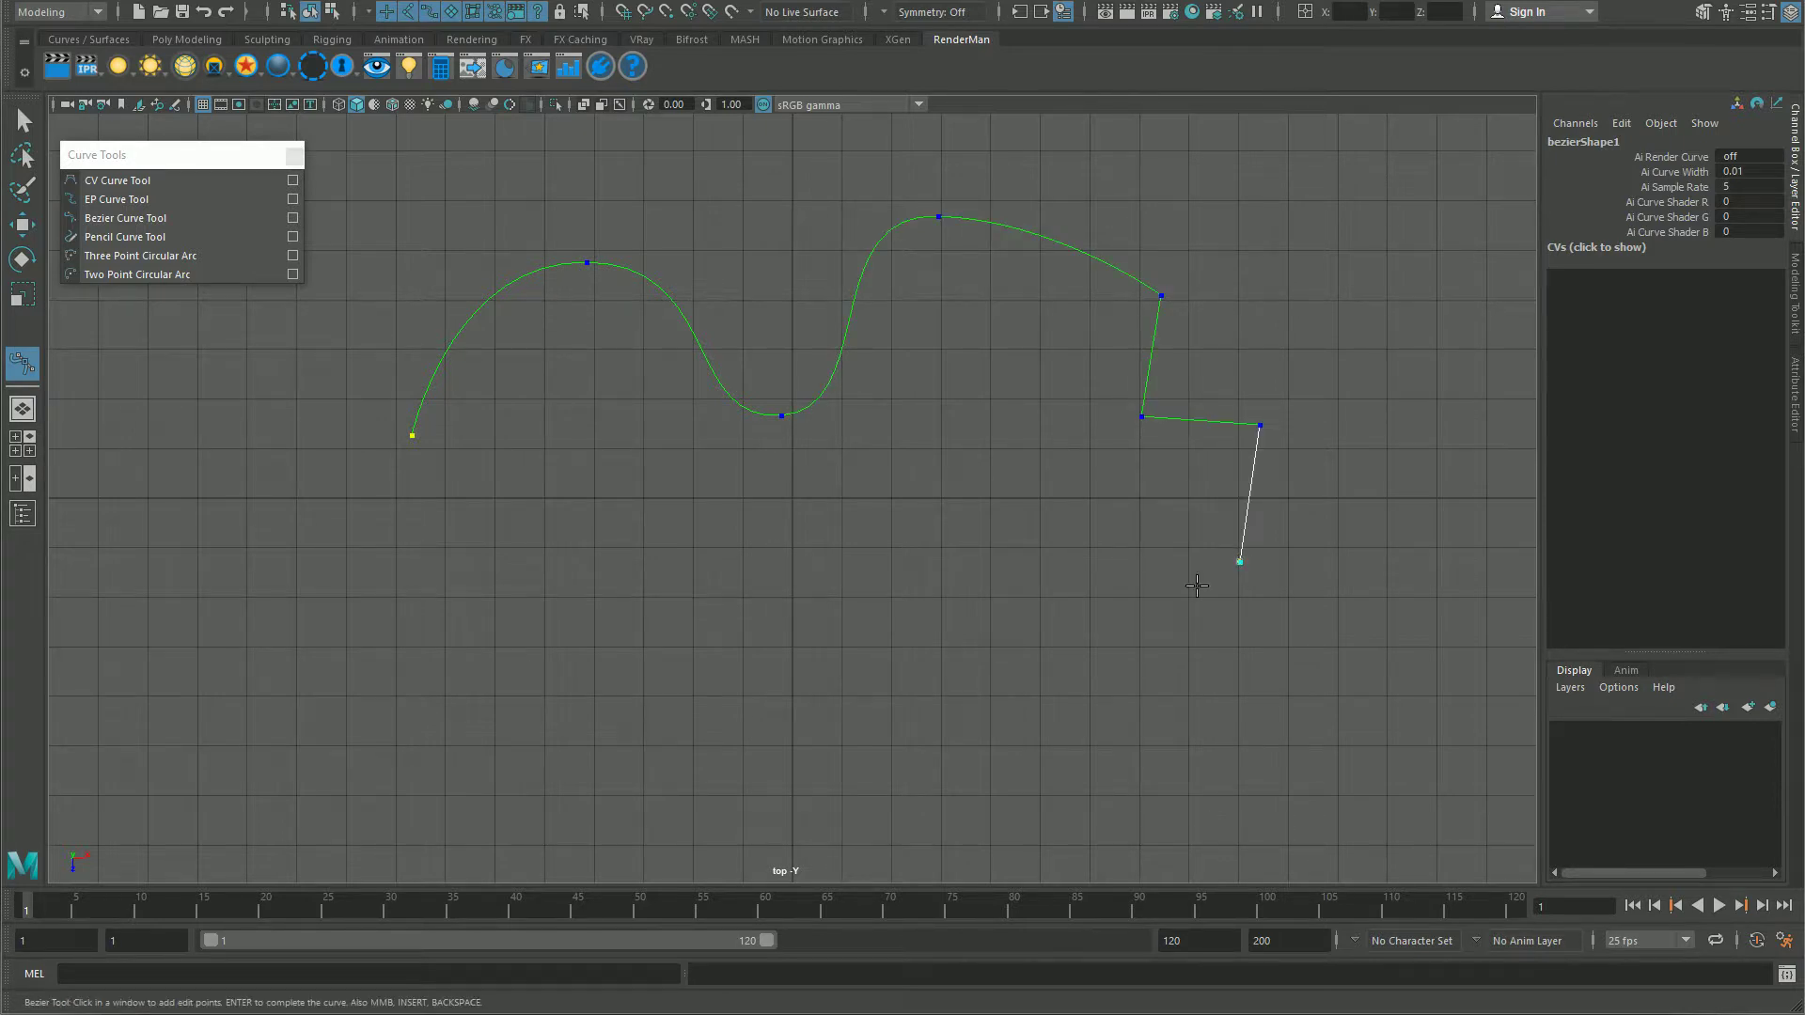
Step: Add two smooth bottom points, three corners and two final smooth points, then finish bezier1
drag(1007, 583, 933, 664)
drag(772, 673, 703, 613)
click(647, 517)
click(520, 619)
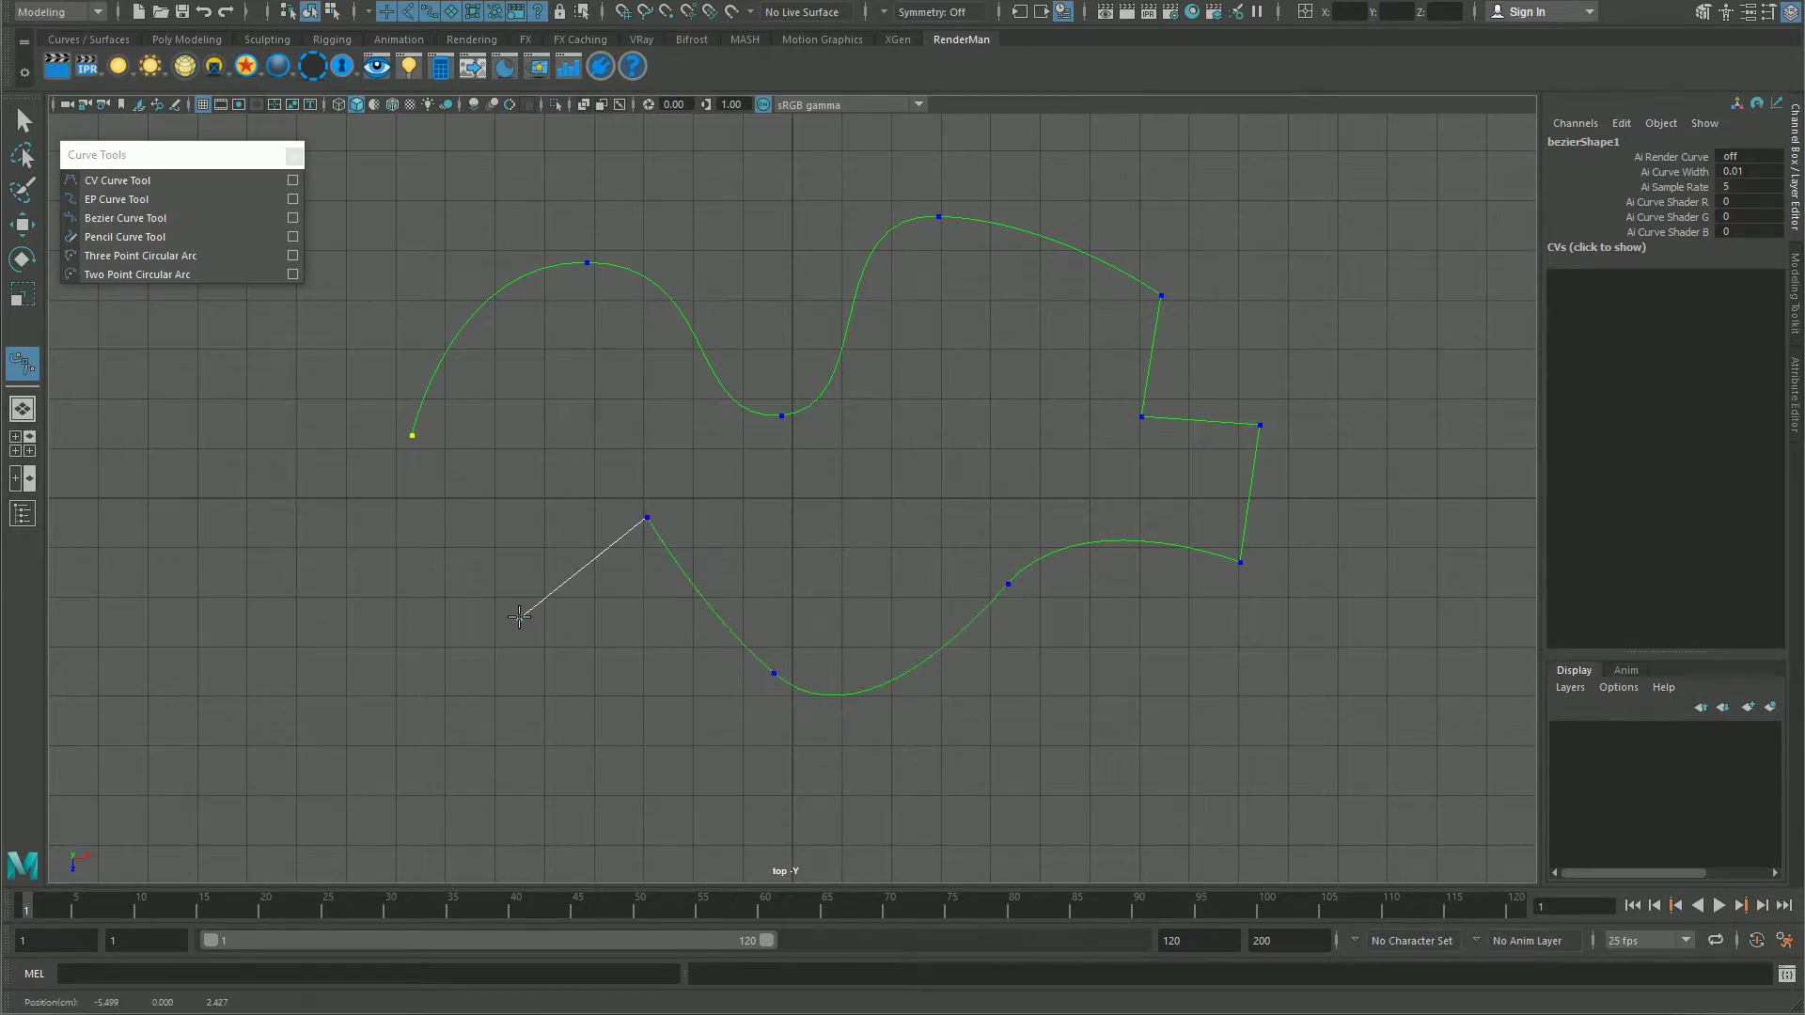
click(352, 613)
drag(414, 528, 455, 501)
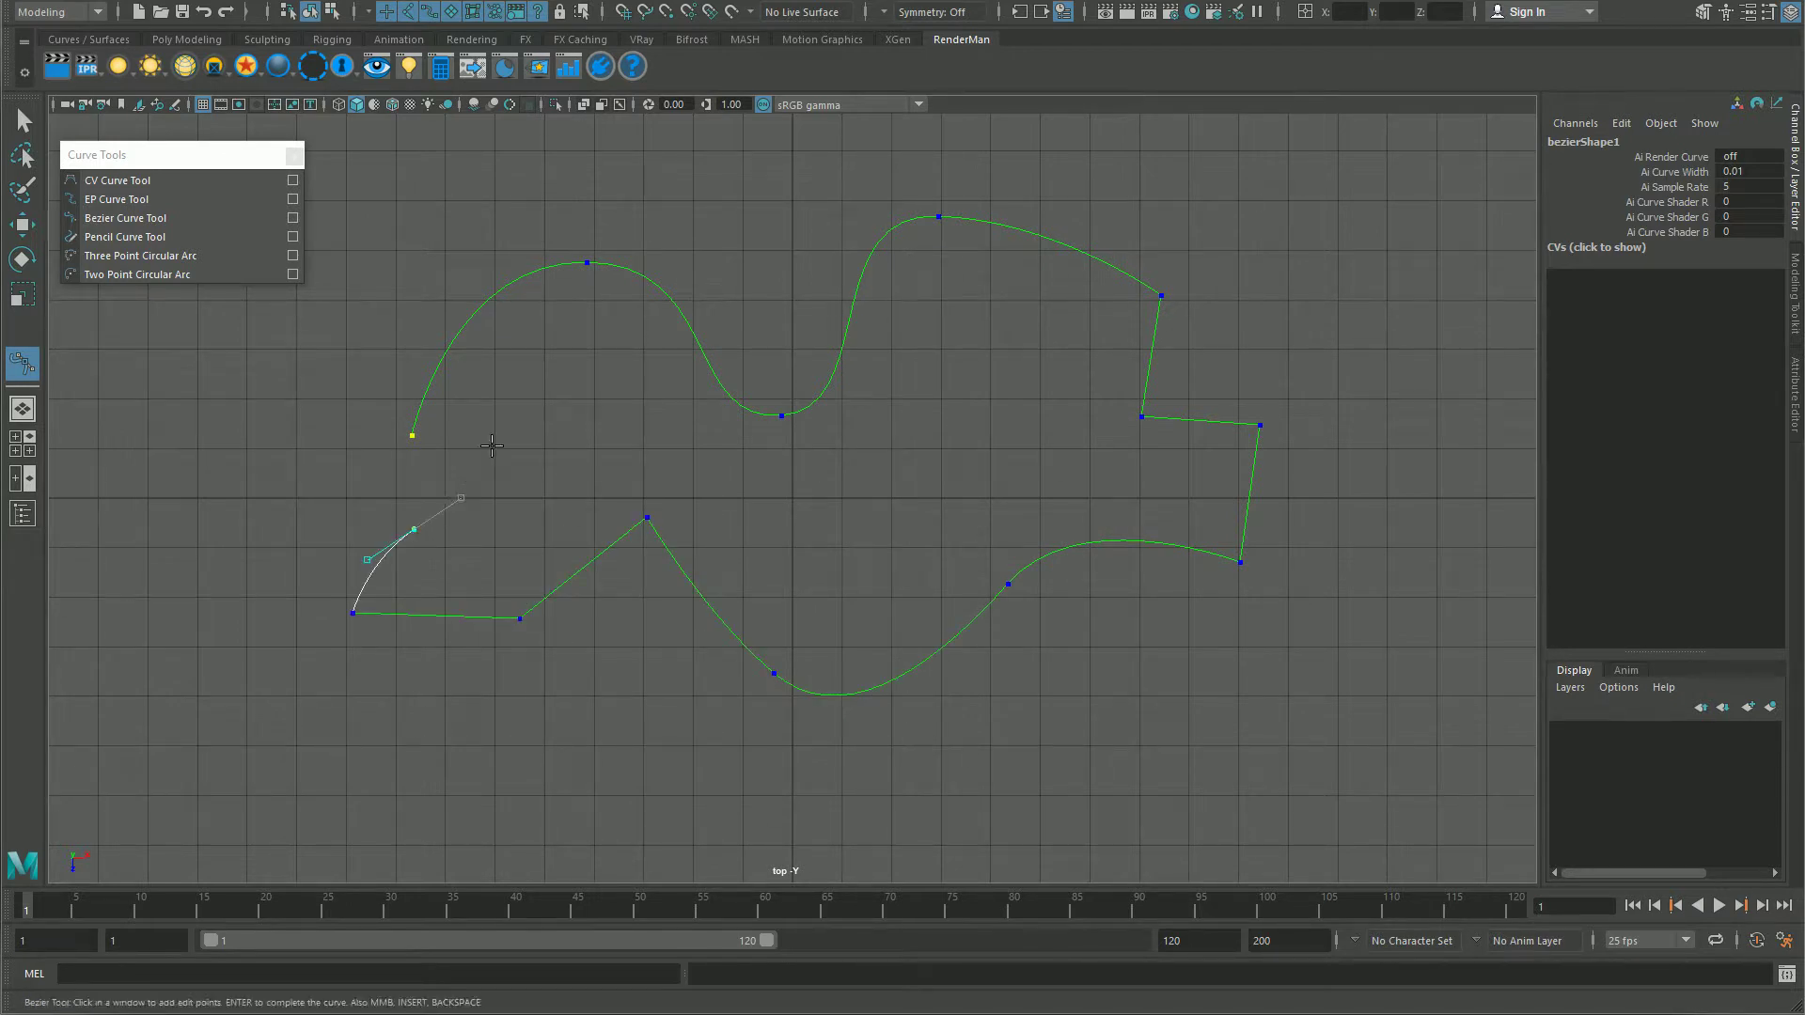
drag(497, 436, 497, 397)
key(Return)
key(q)
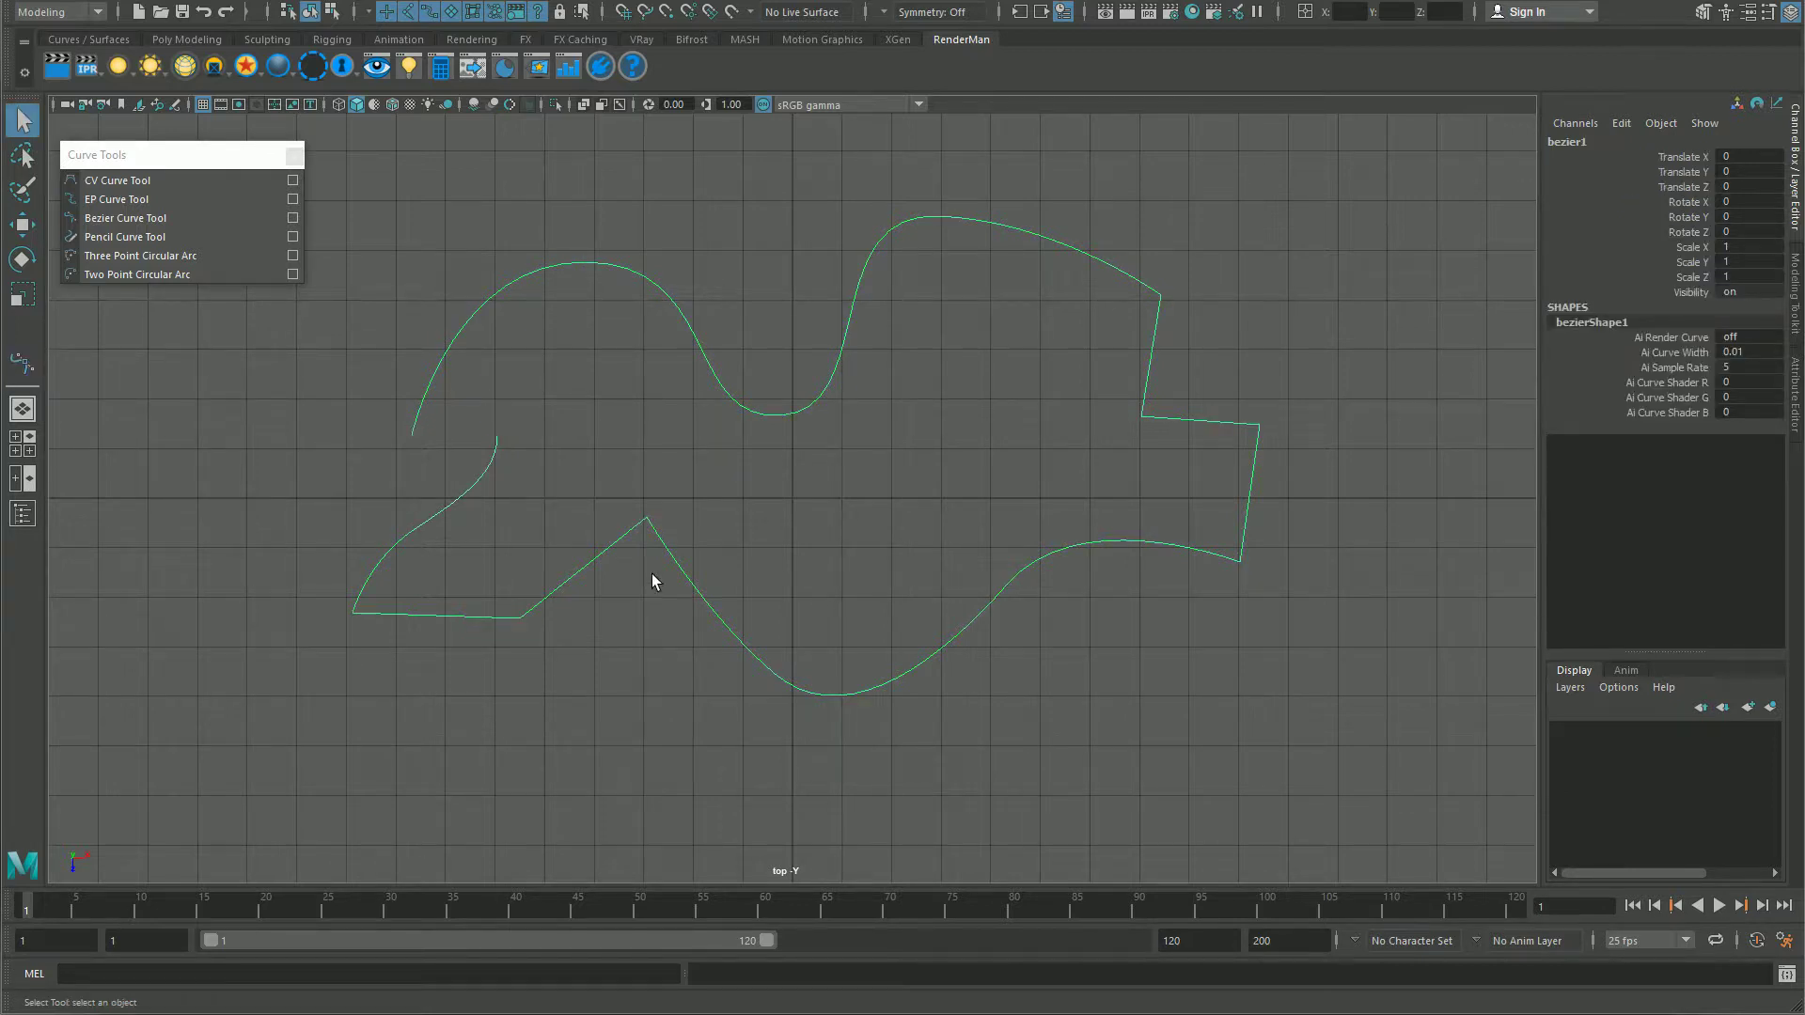
alt+right_drag(1109, 643, 737, 507)
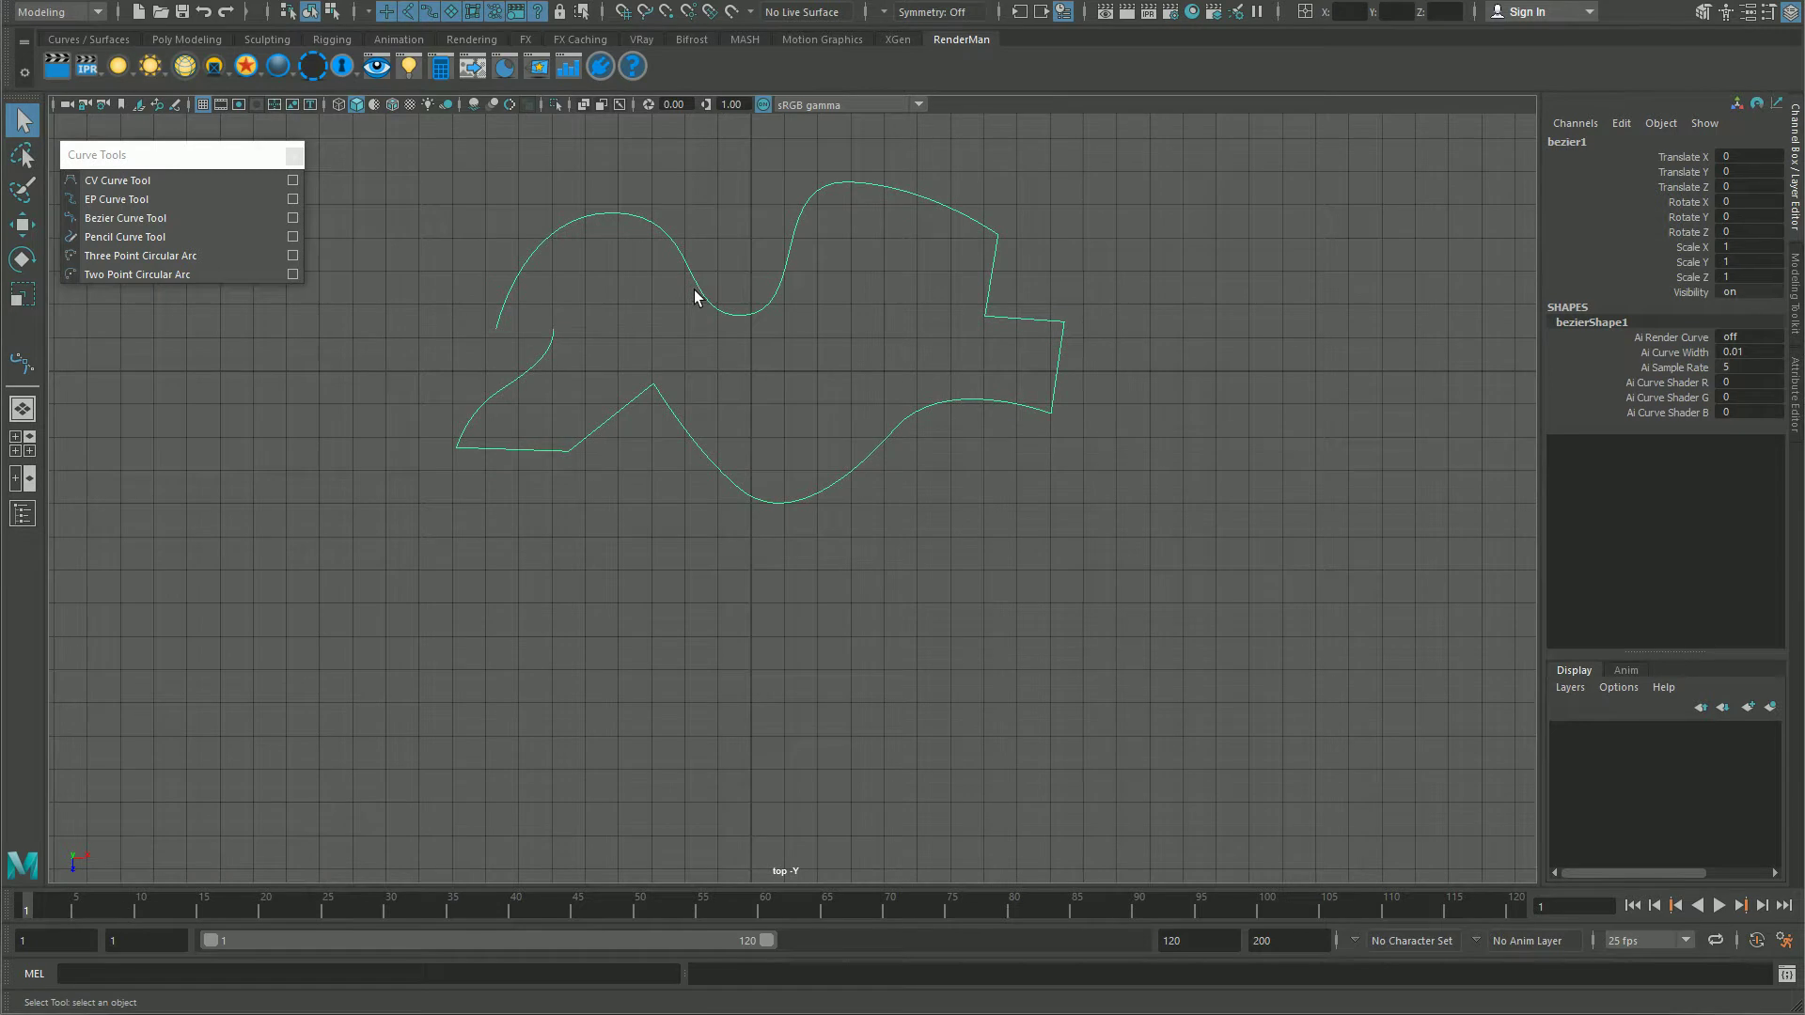
Step: Convert bezier1 with Modify > Convert > Bezier Curve to NURBS
key(space)
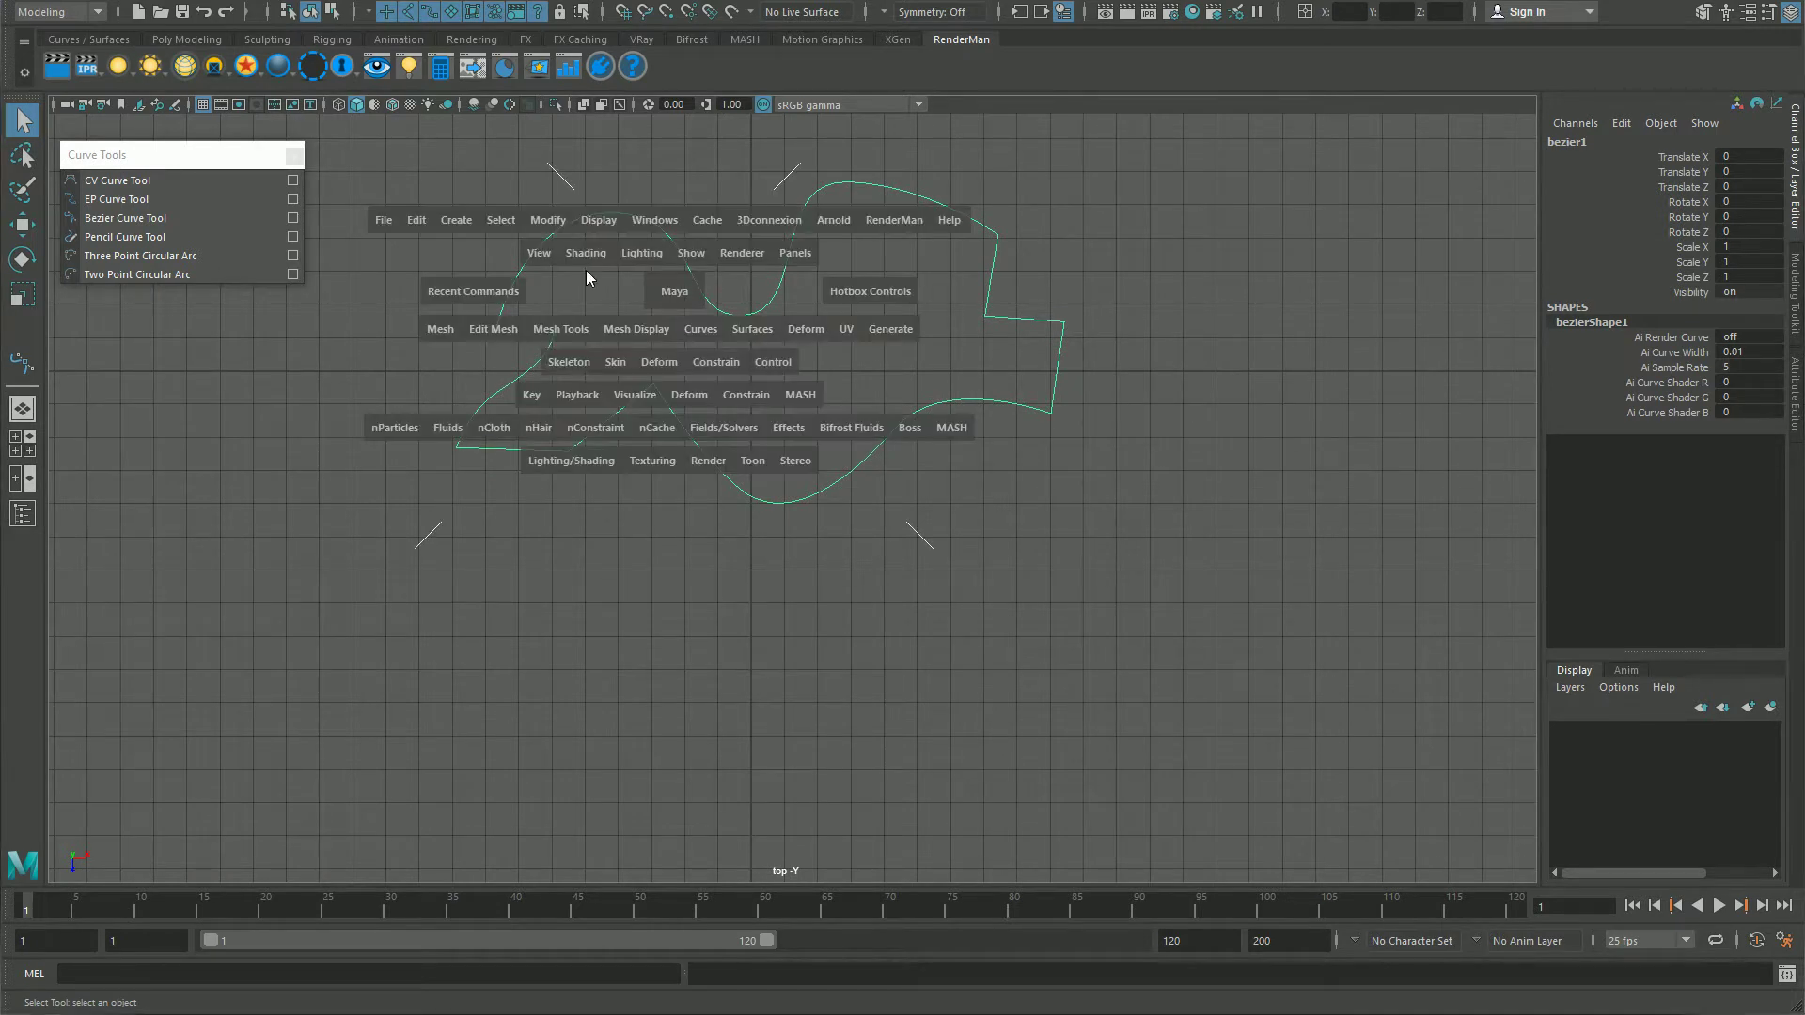
click(545, 222)
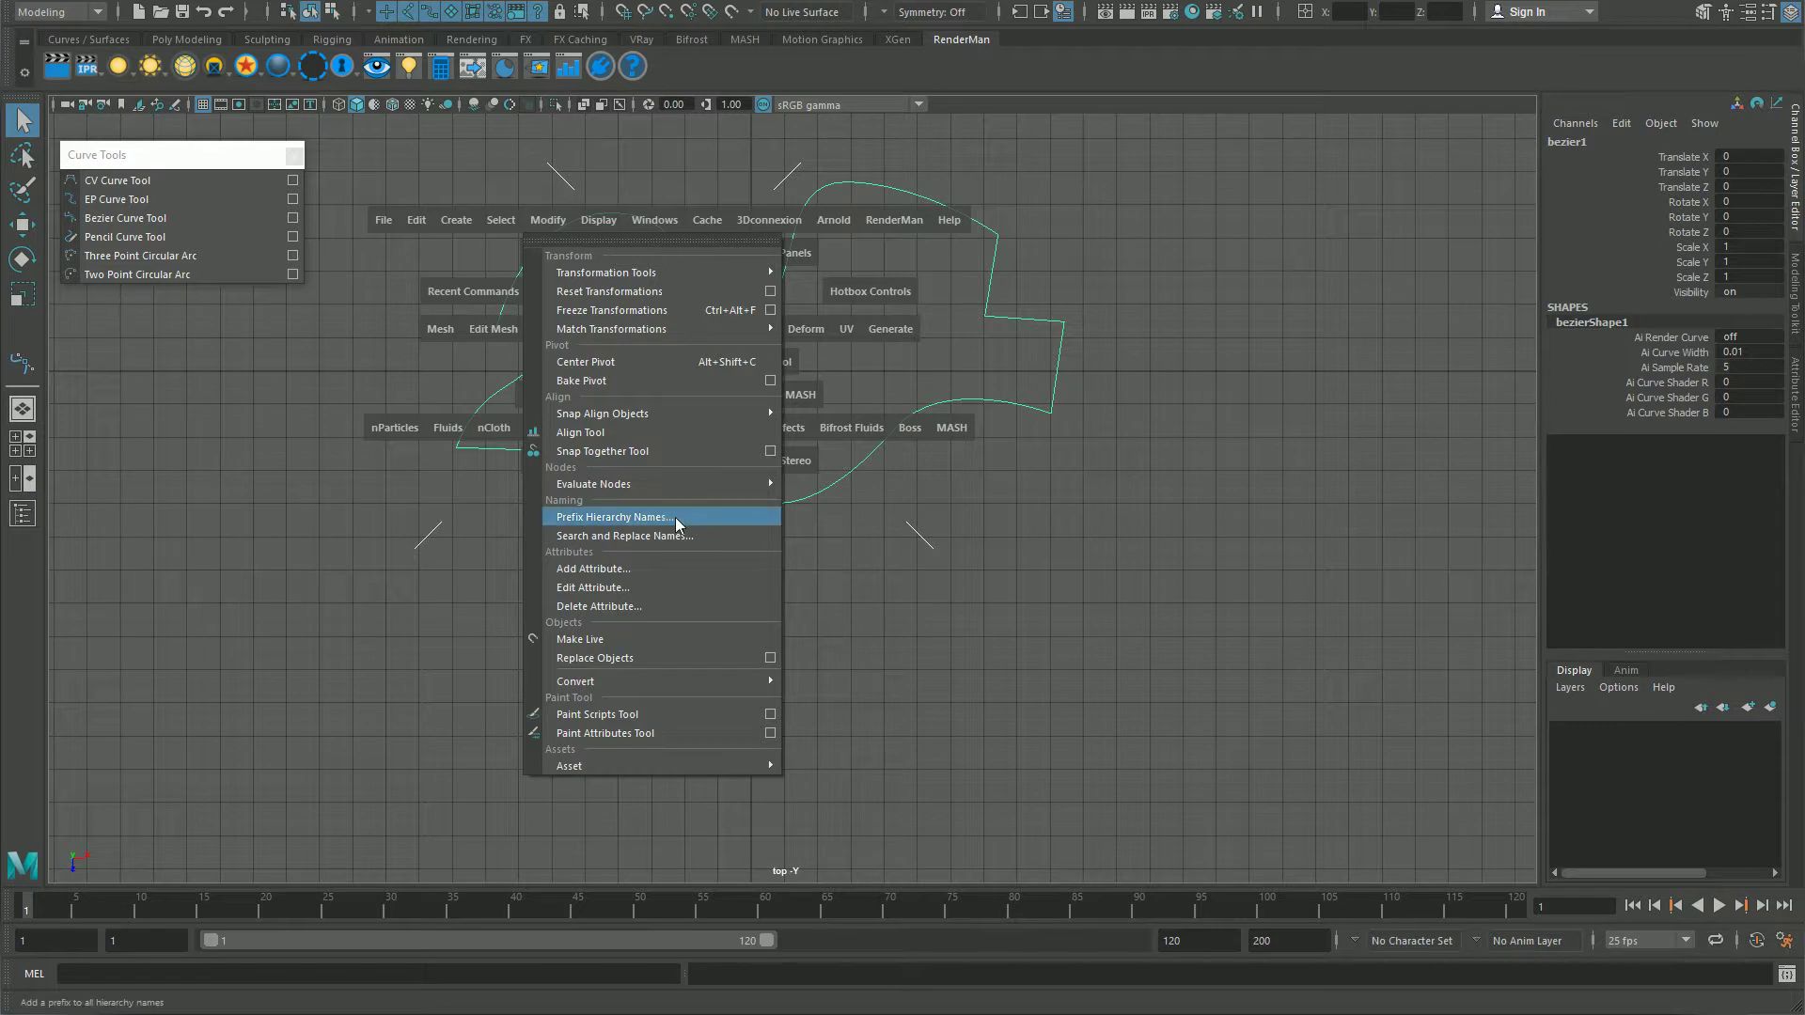
mouse_move(663, 678)
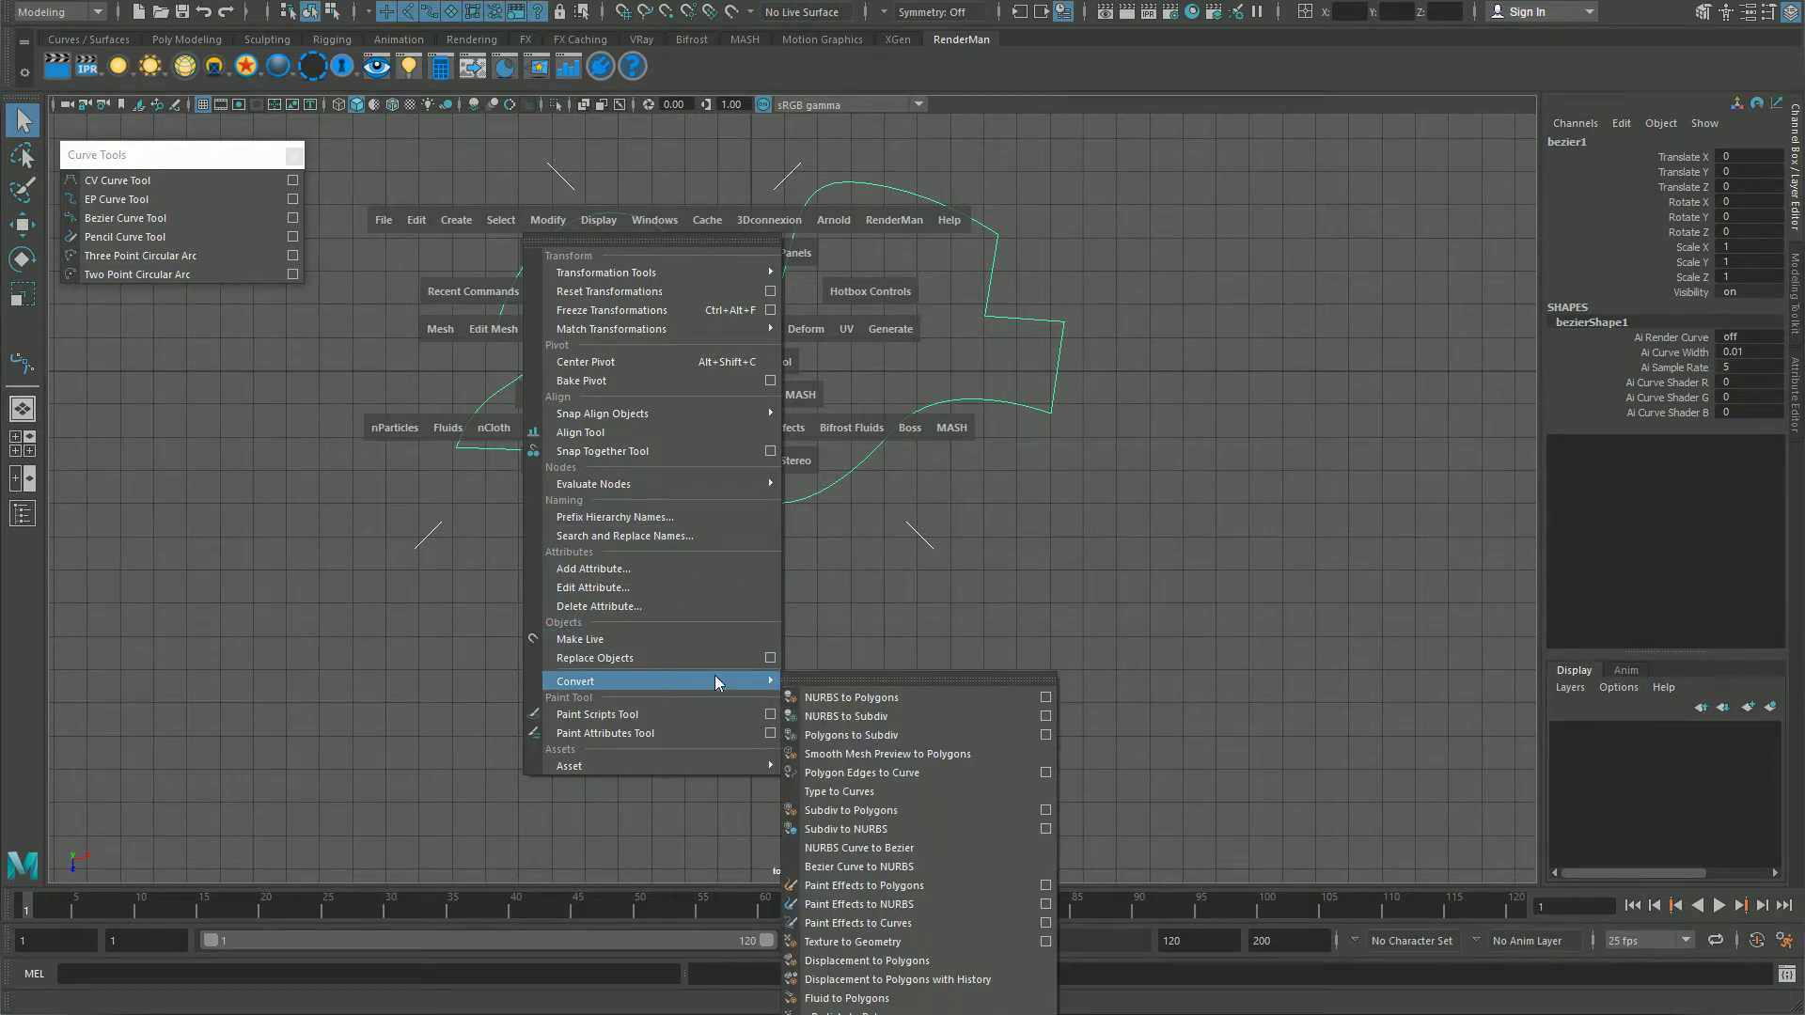
click(891, 869)
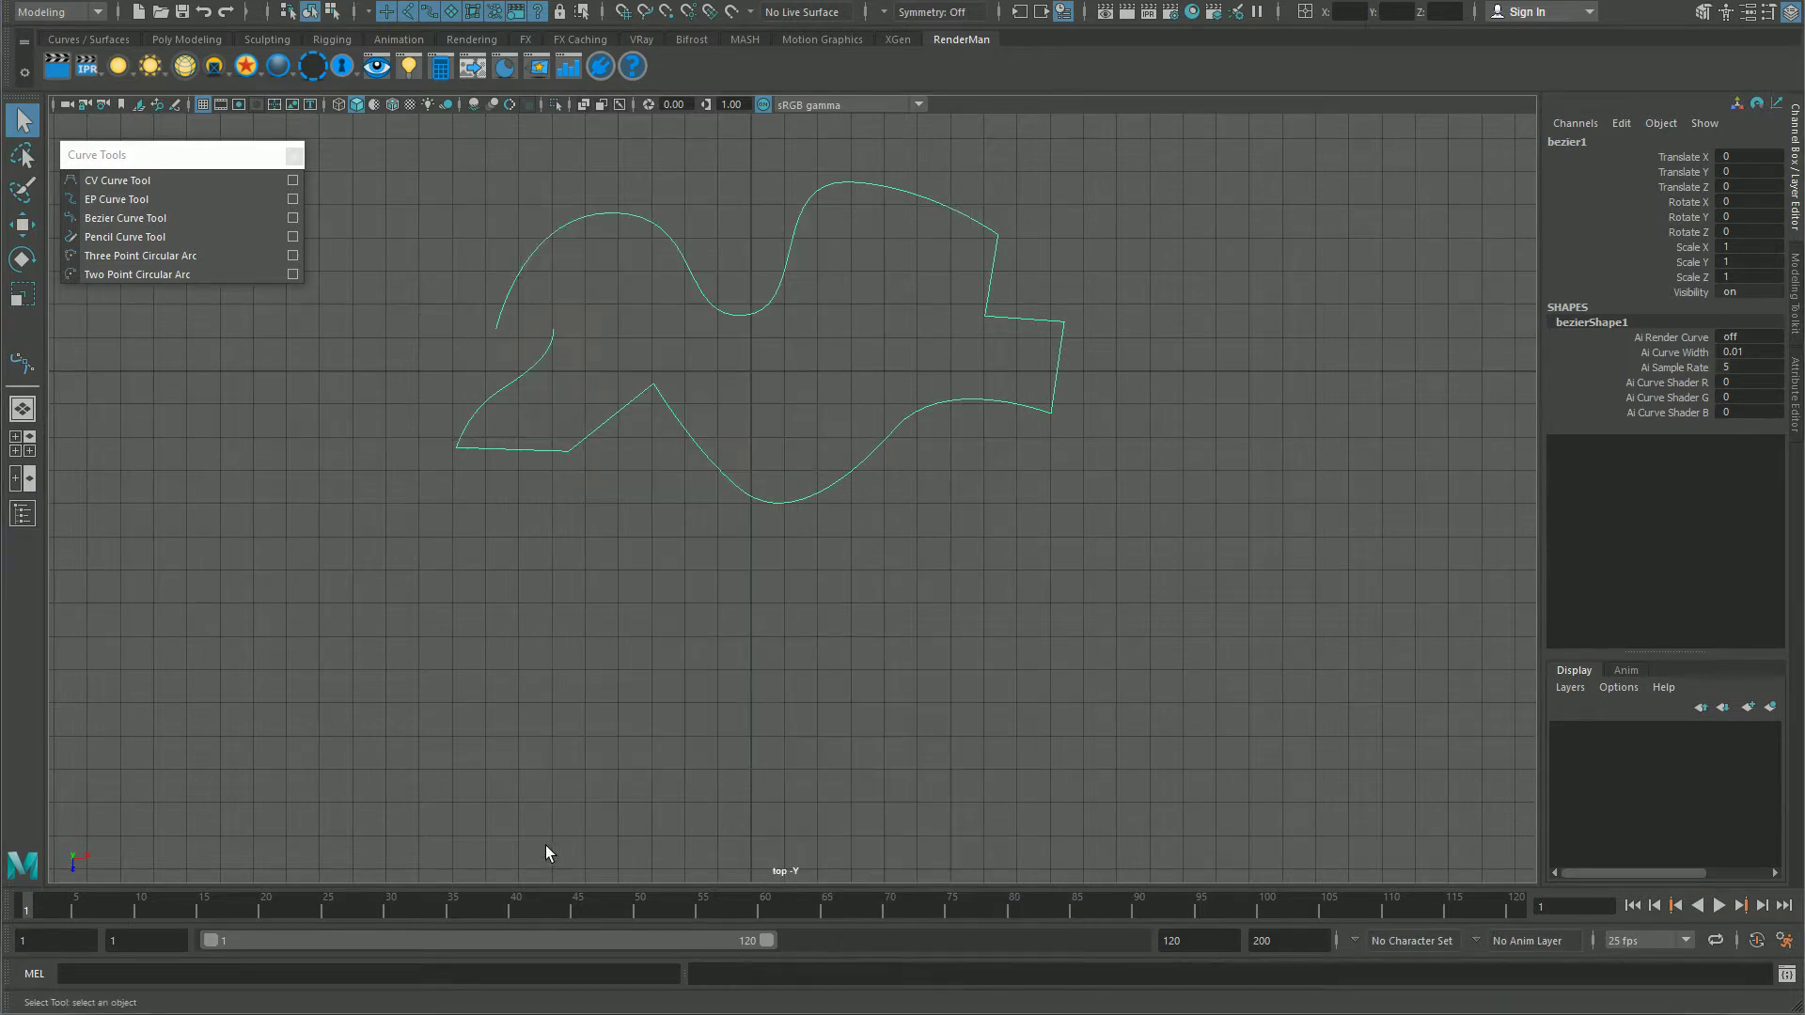
scroll(626, 543, down, 2)
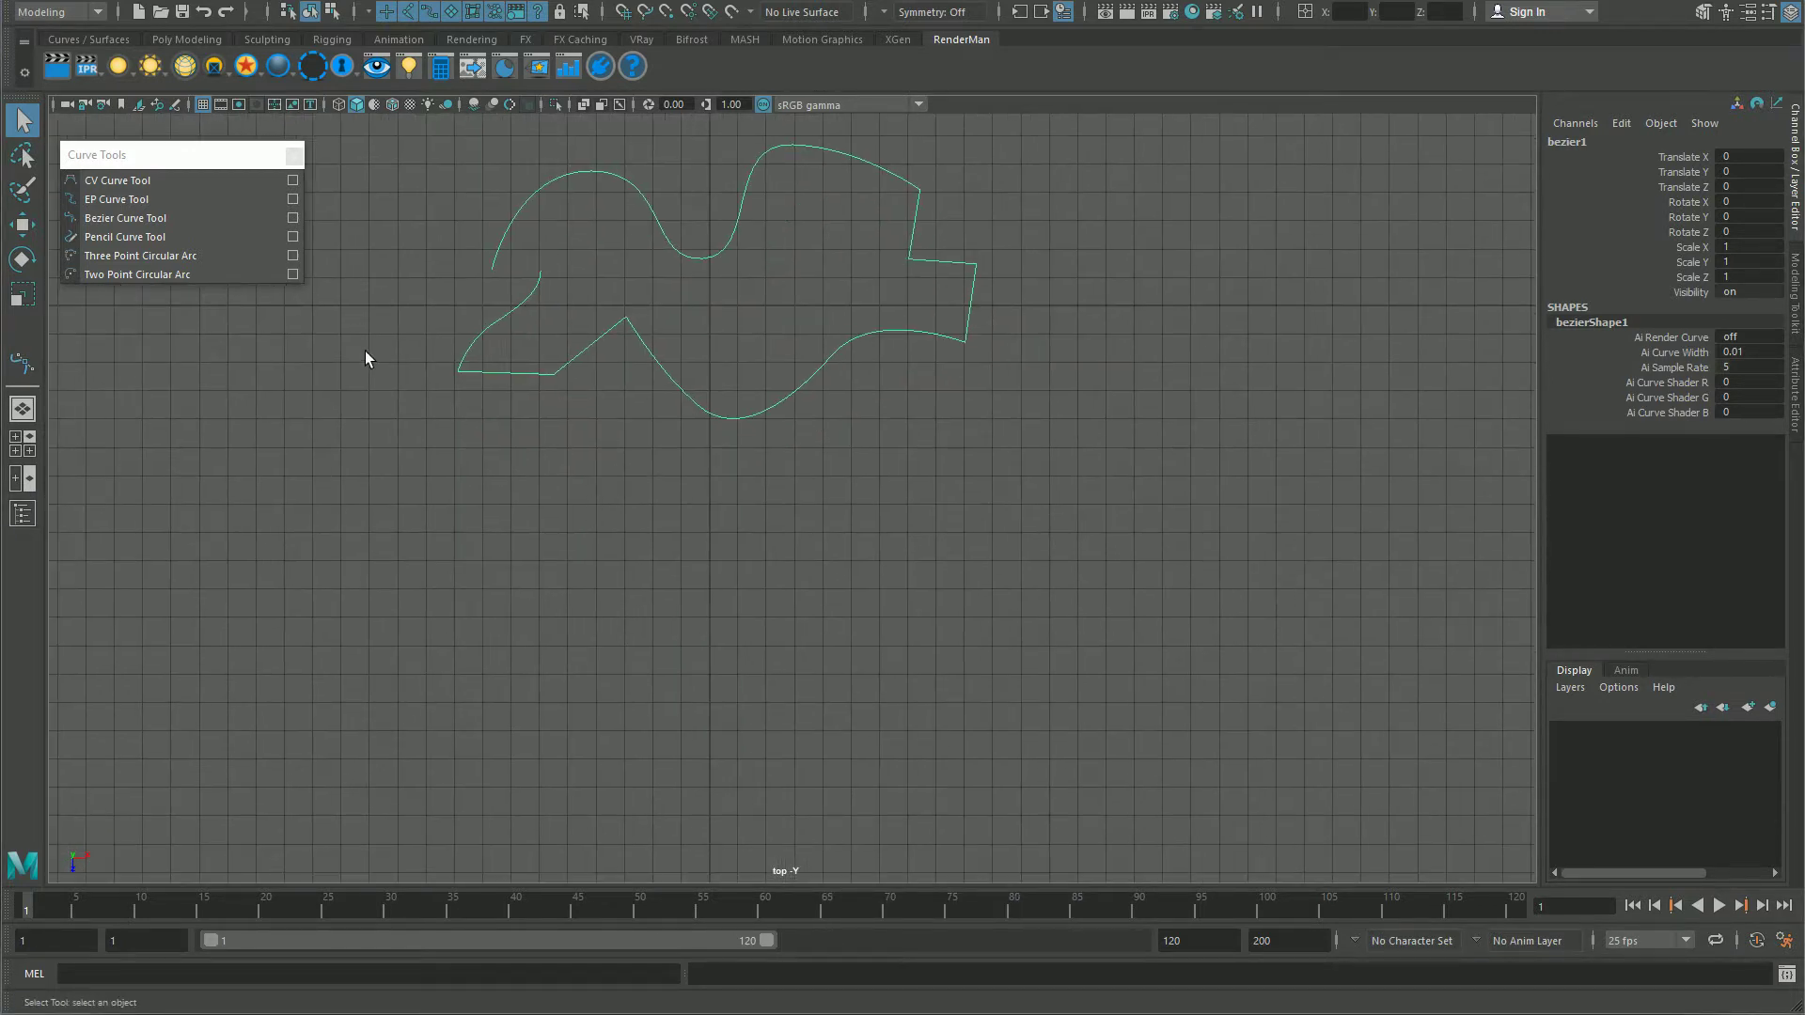
Step: Draw a straight two-point EP curve below the shape
click(135, 199)
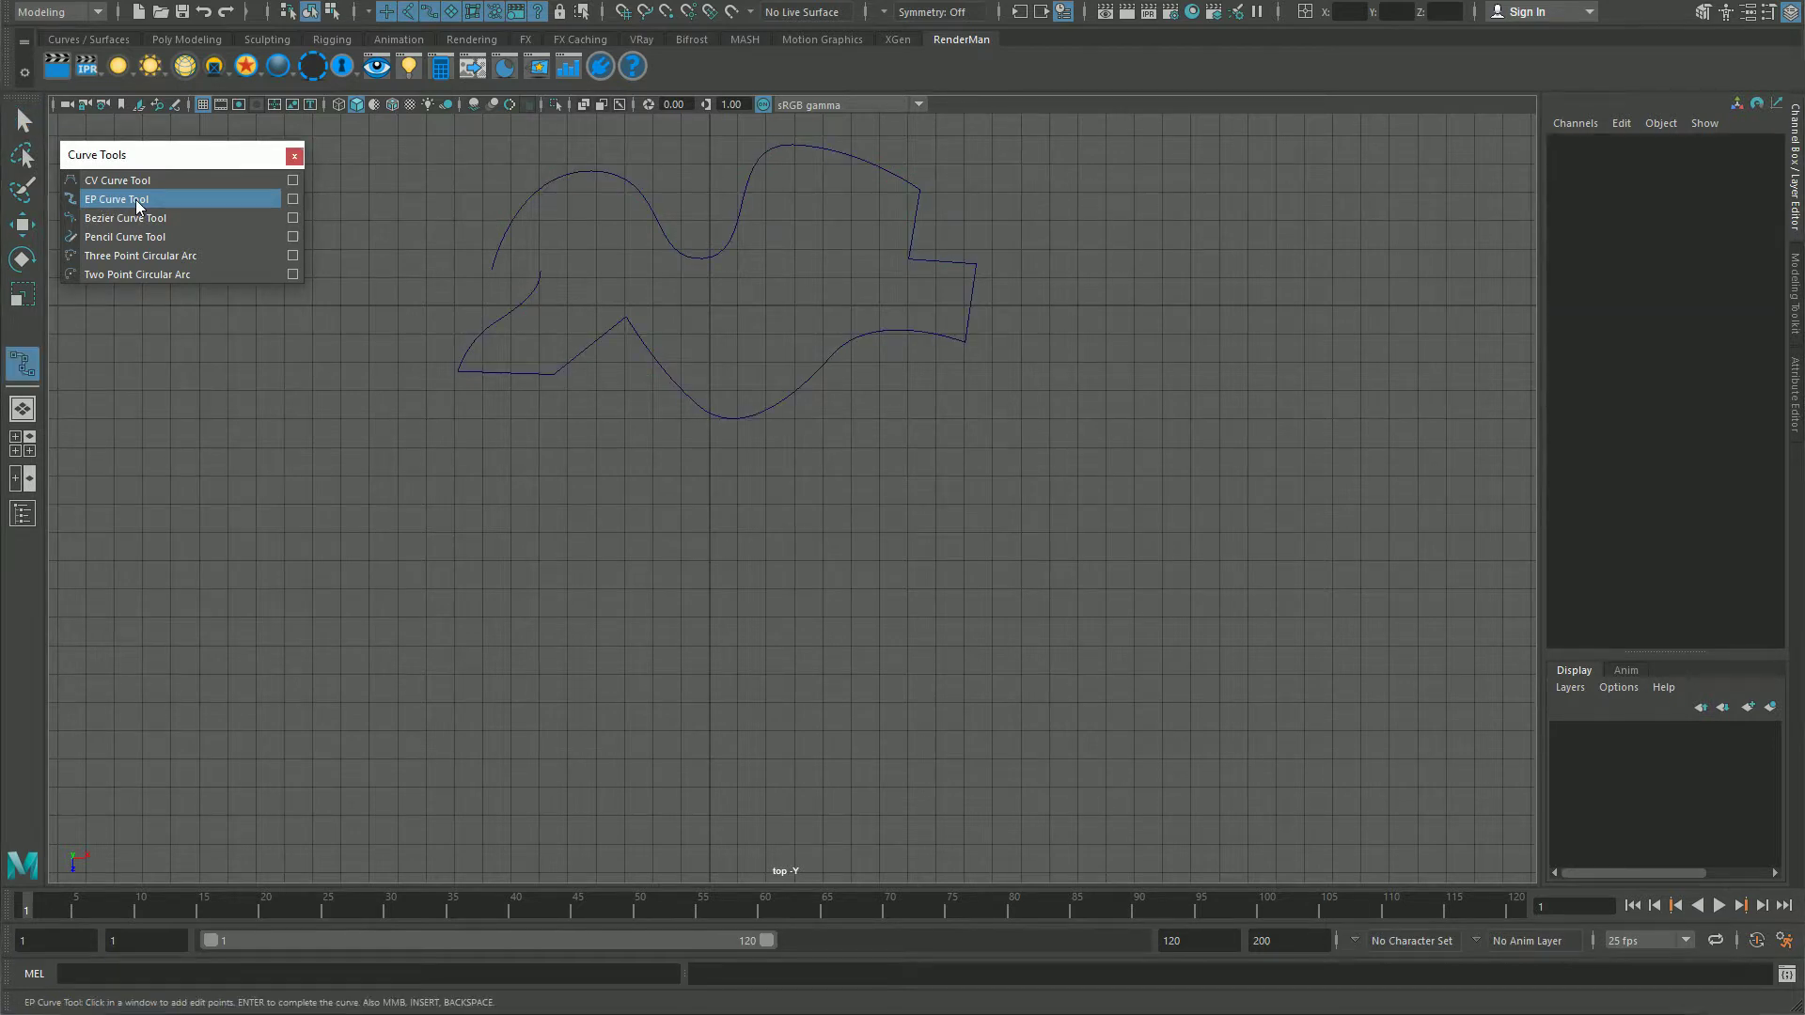
click(286, 709)
click(645, 499)
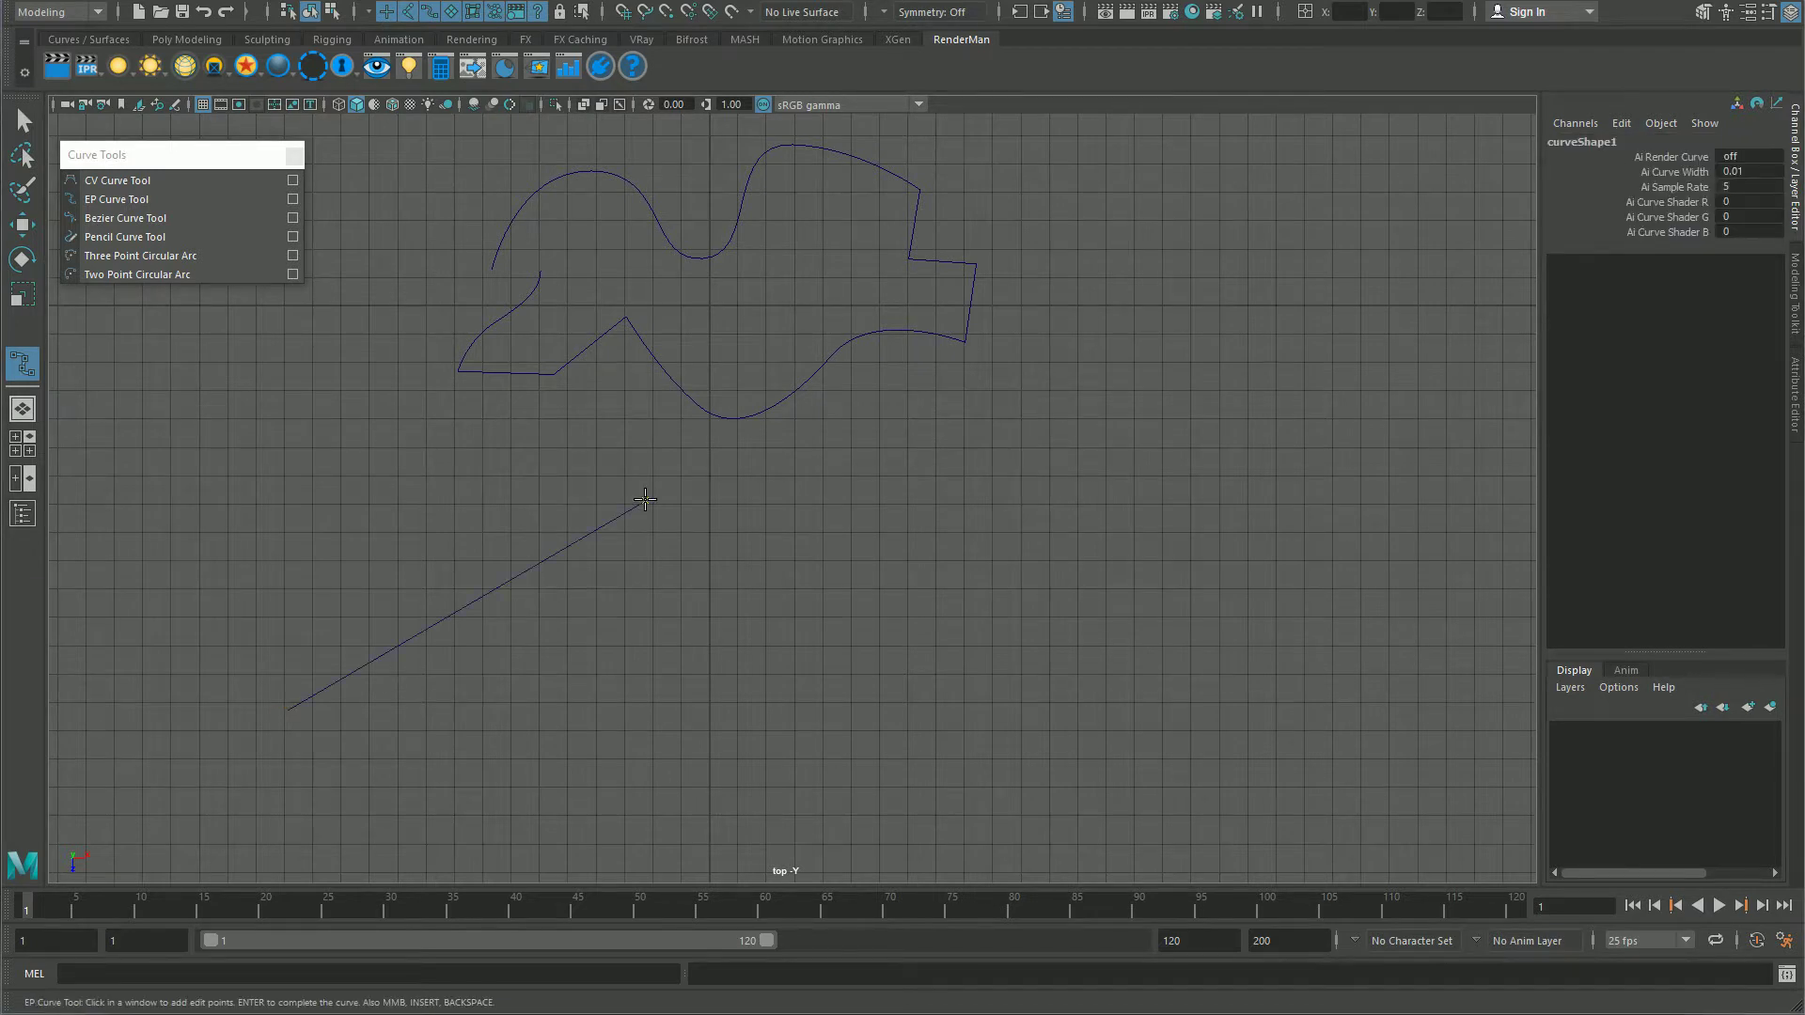
key(Return)
key(q)
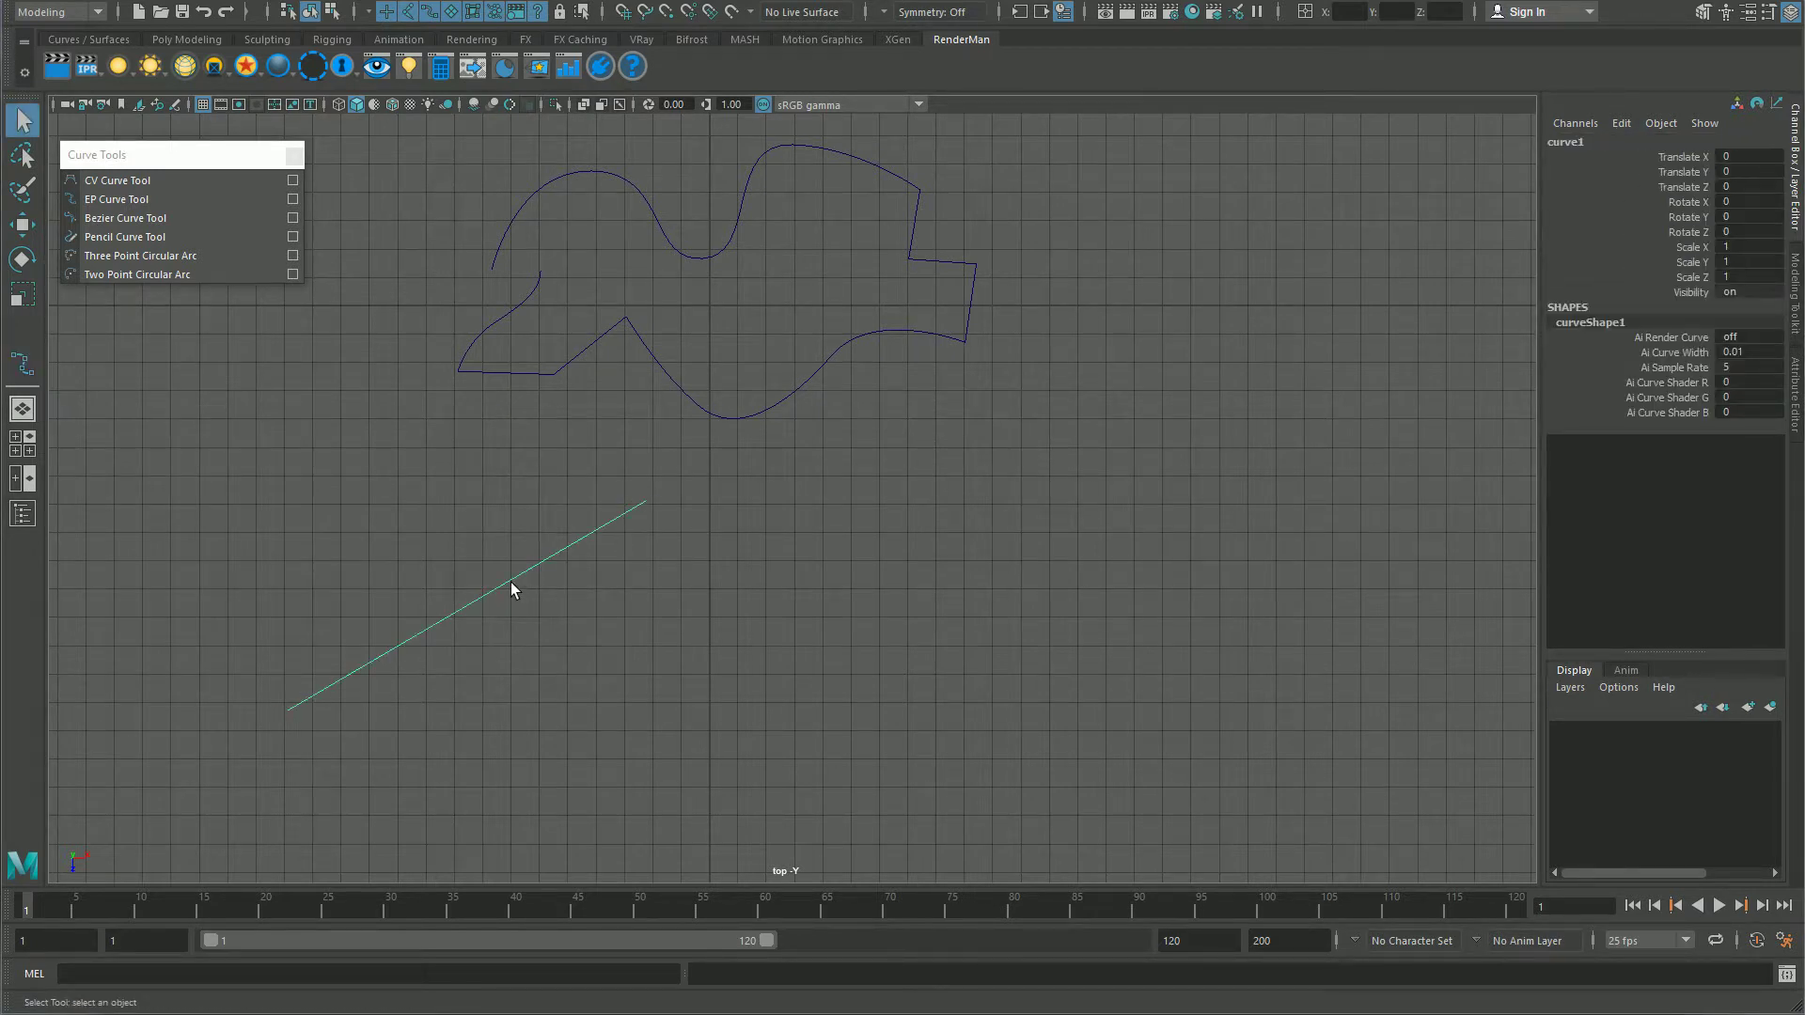
Step: Bend the line into an arc by moving its two middle CVs, shown at smoothness 3
right_drag(508, 585, 328, 588)
drag(368, 517, 566, 670)
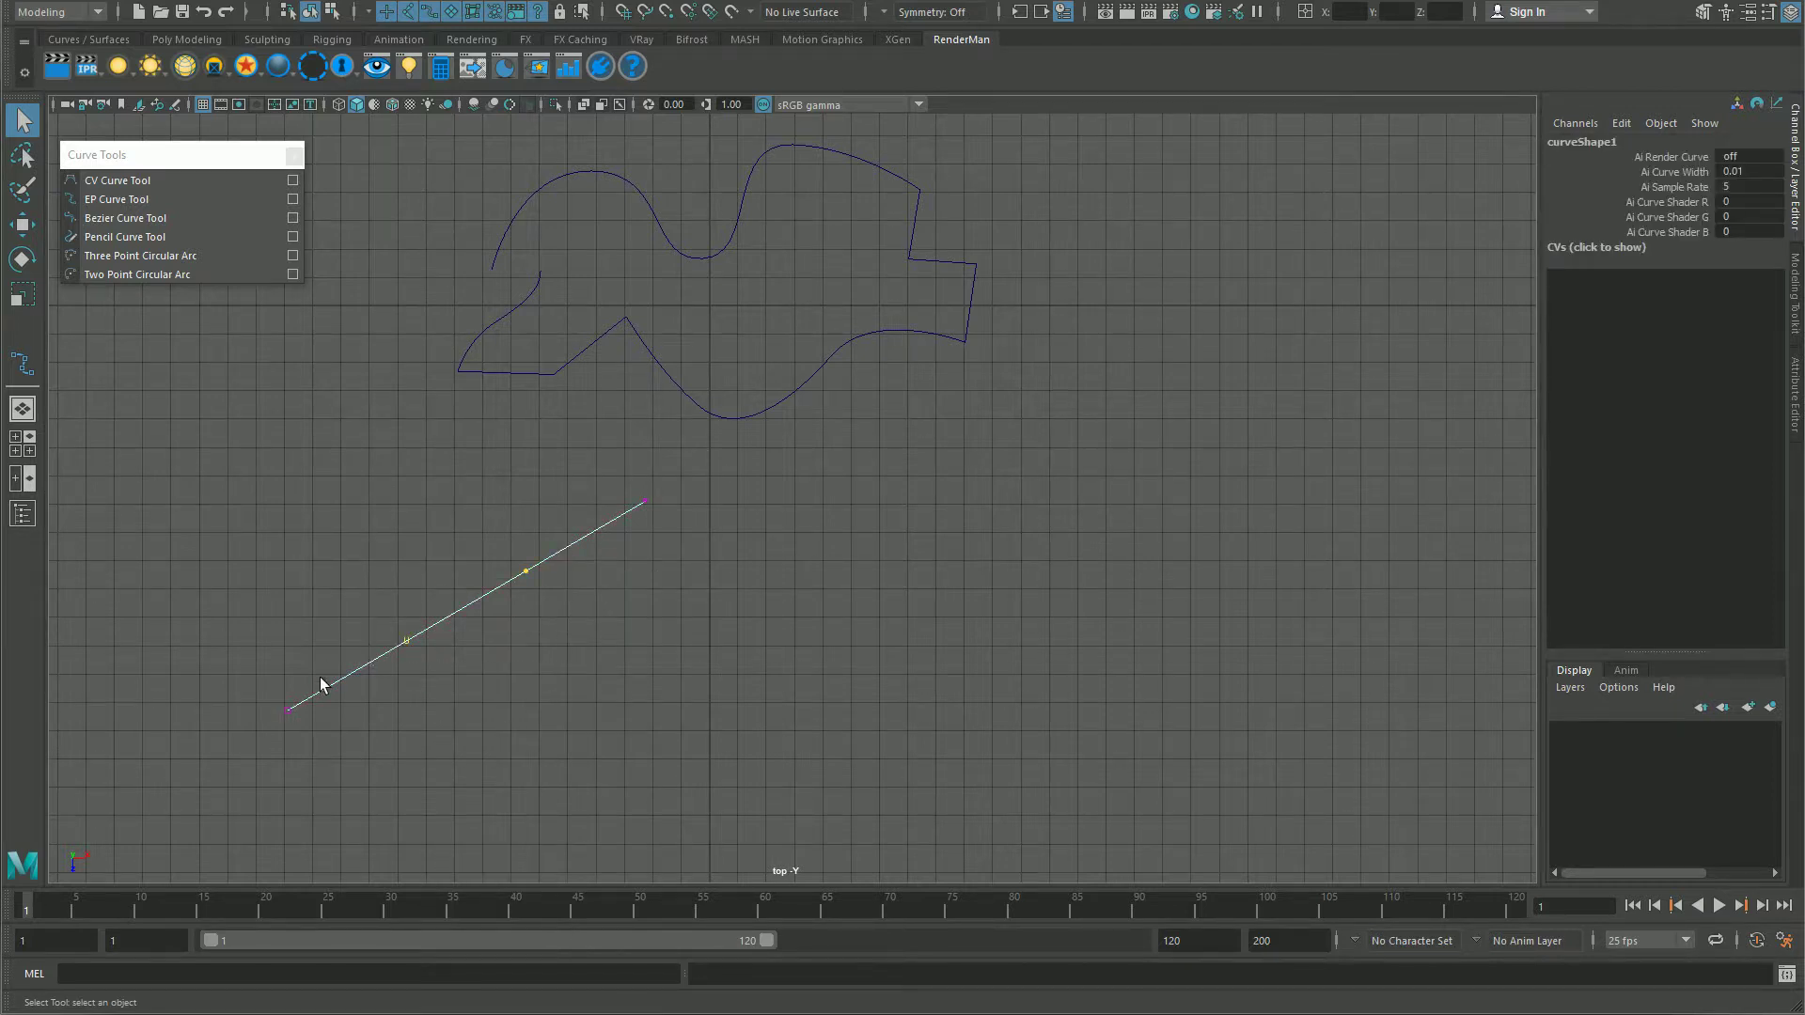
drag(222, 616, 331, 814)
drag(379, 544, 481, 697)
drag(473, 508, 533, 582)
drag(341, 508, 577, 691)
key(w)
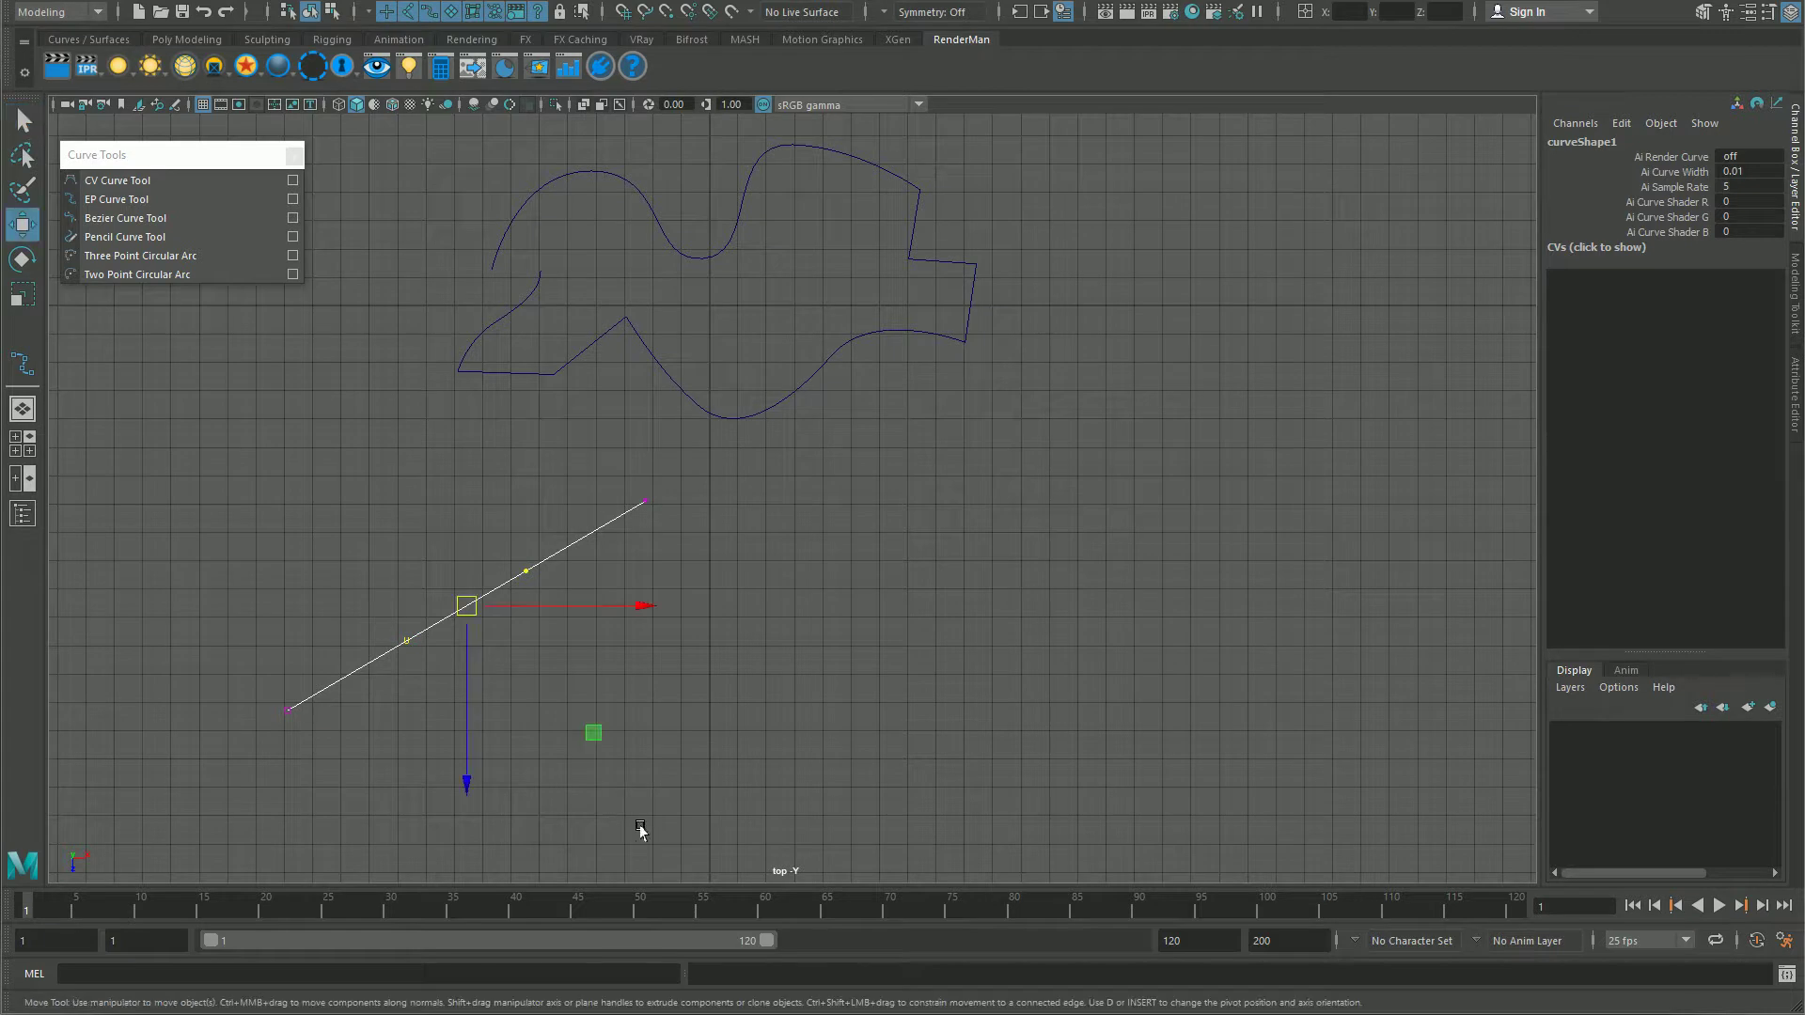
middle_drag(640, 832, 553, 758)
key(3)
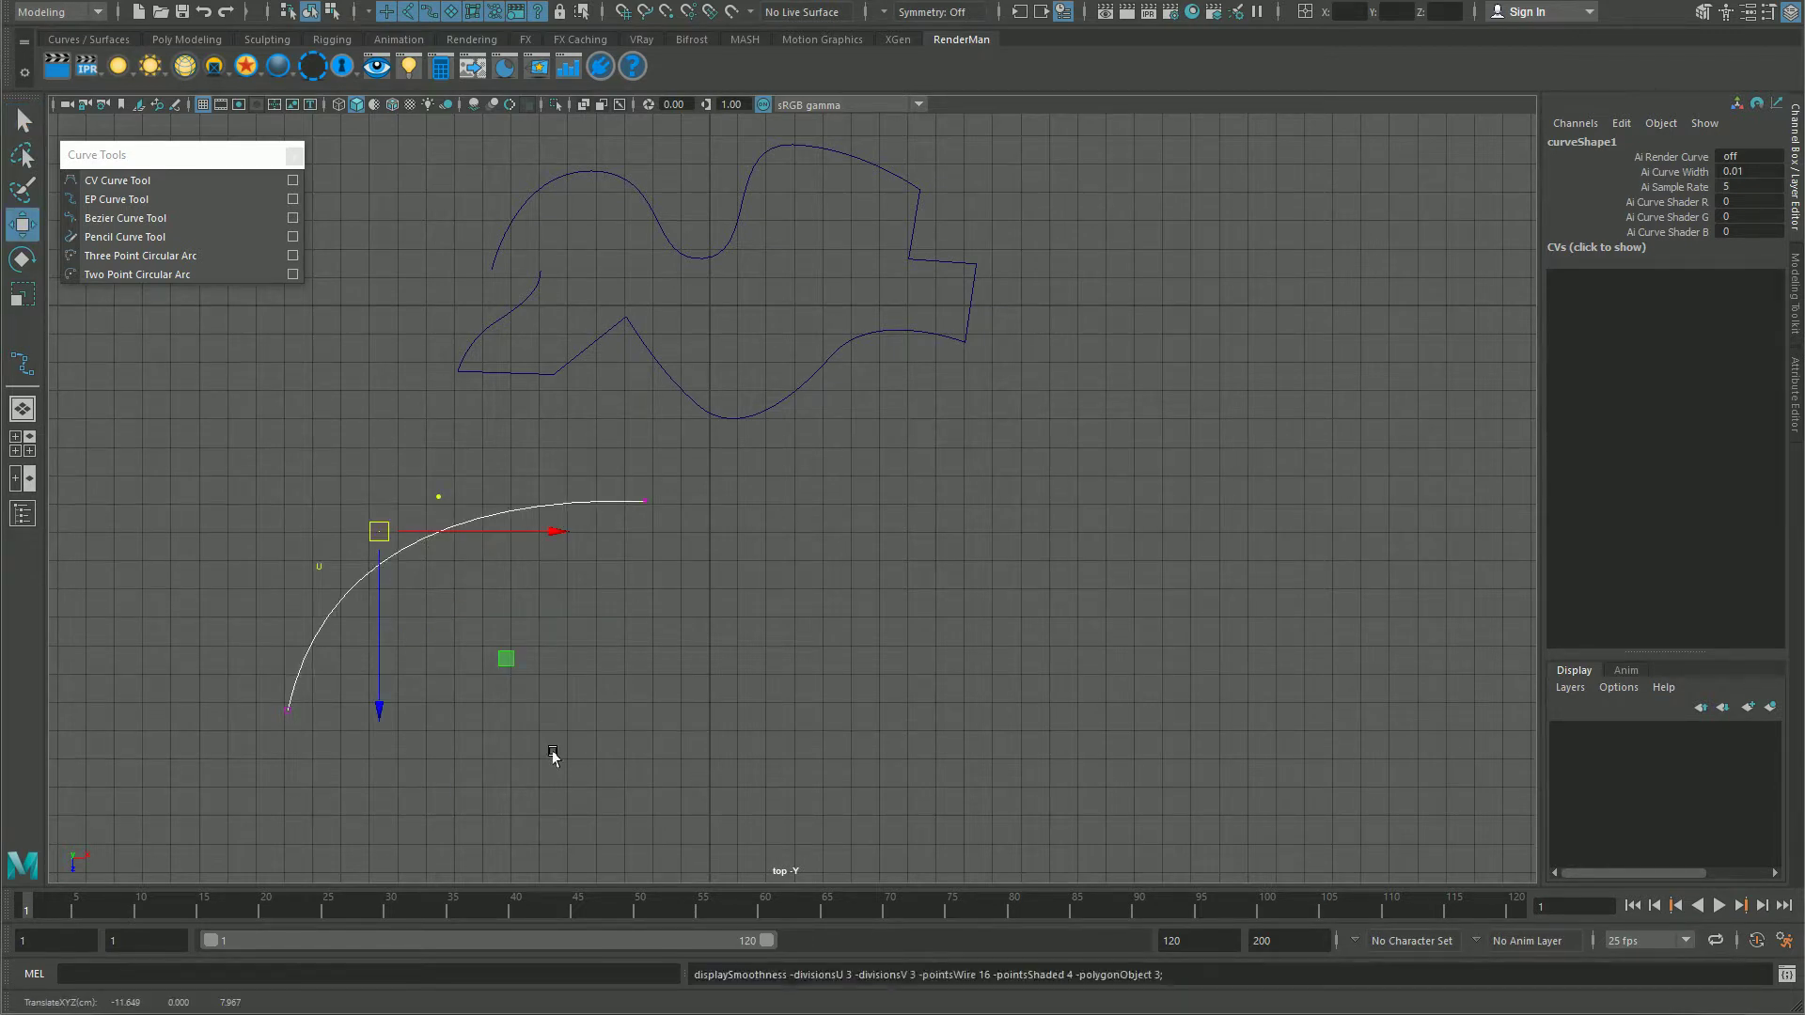
Step: Move curve1 slightly down to Translate X -0.033, Z 2.09
key(F8)
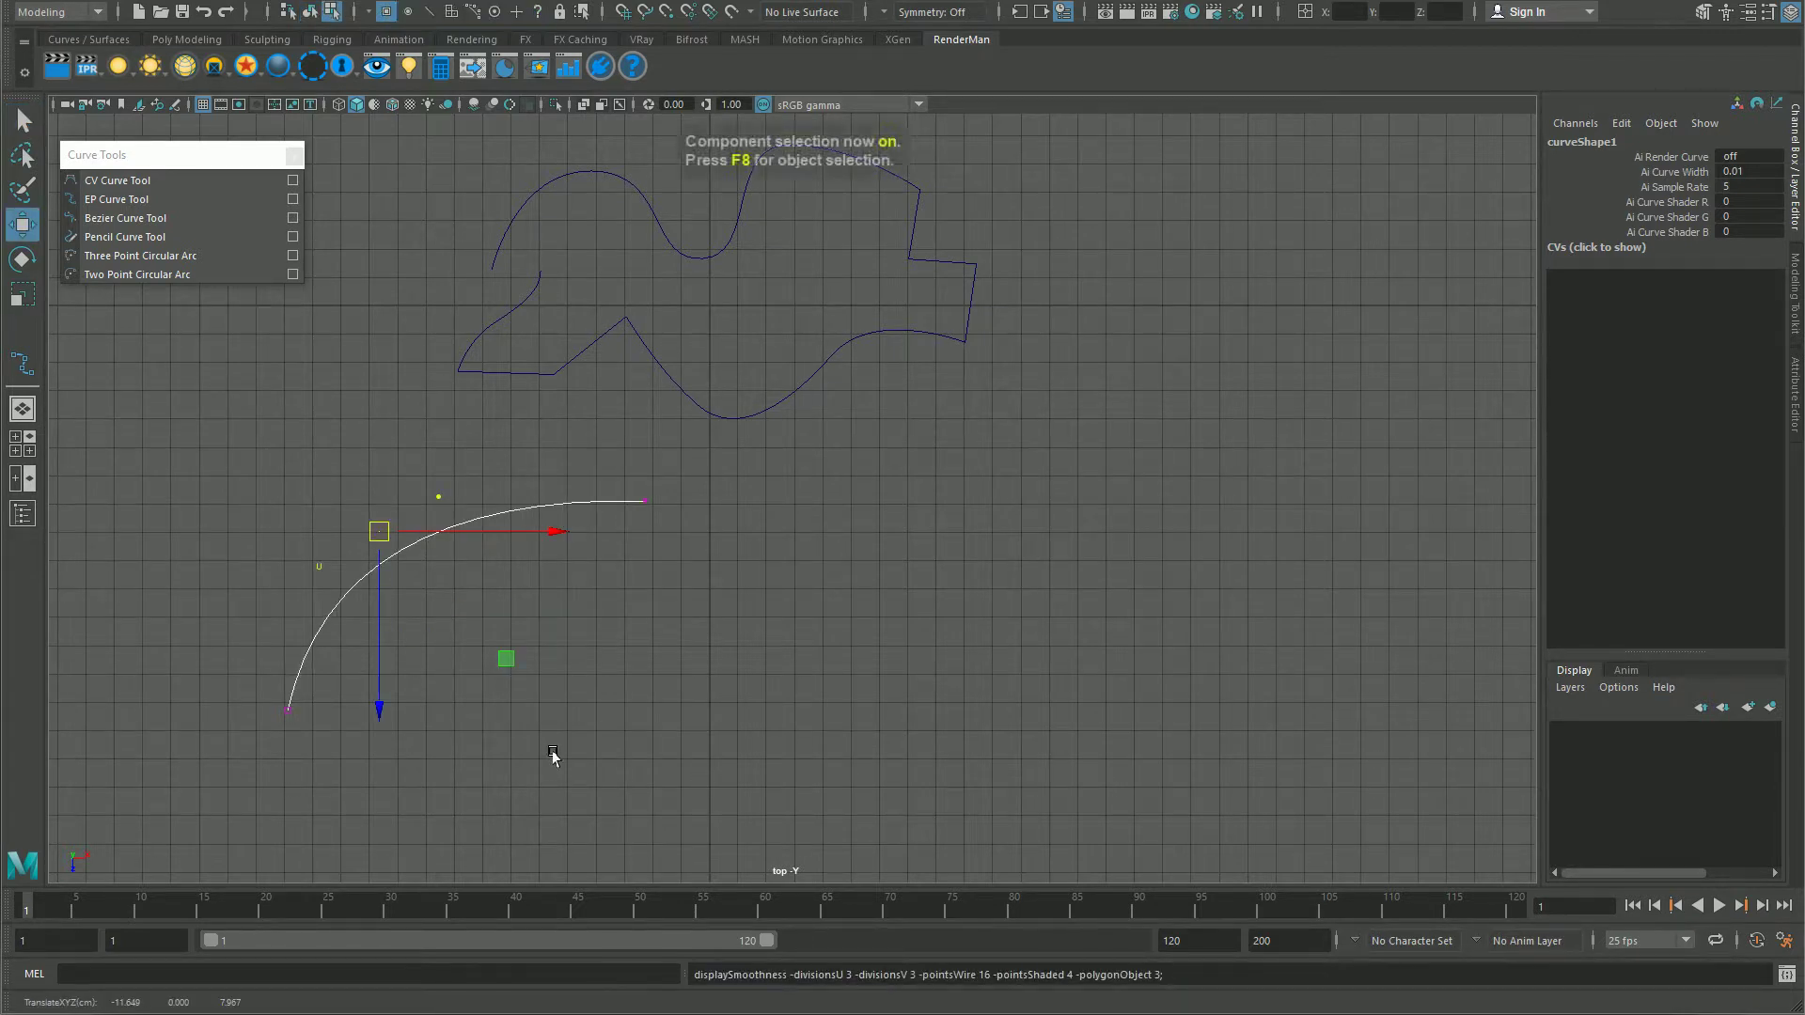
key(F8)
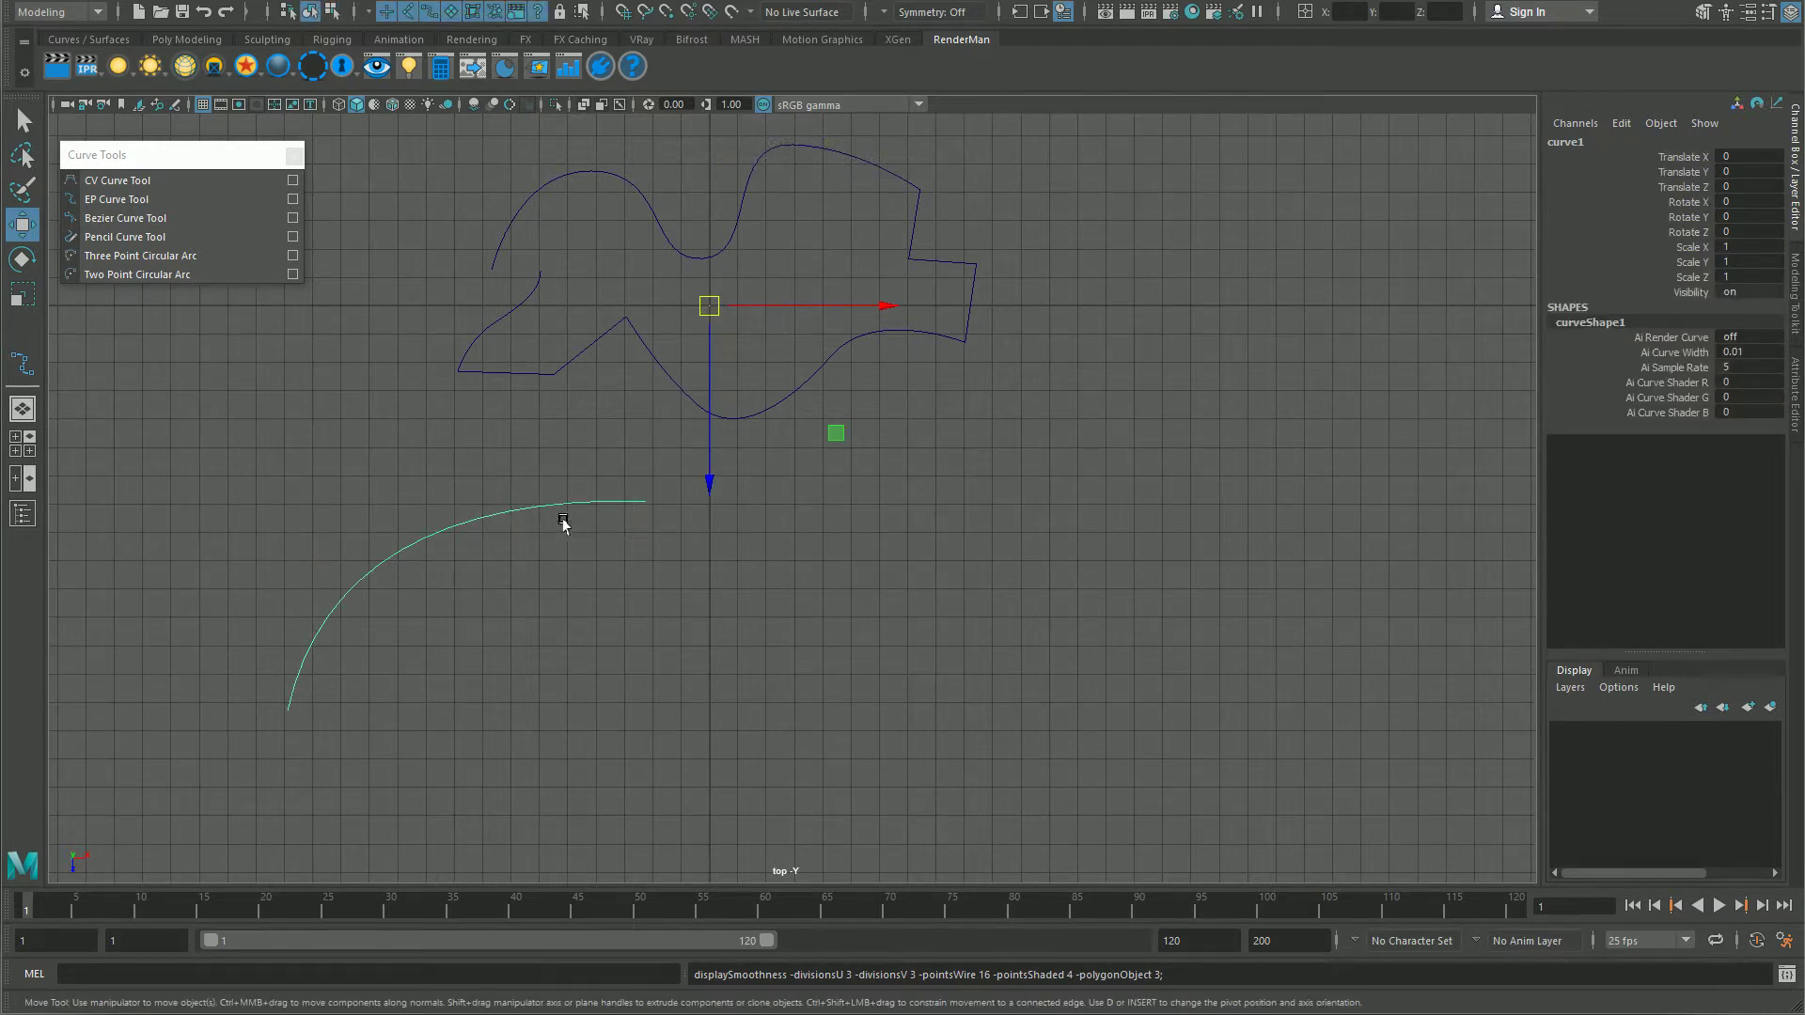
middle_drag(501, 512, 589, 620)
click(621, 673)
click(482, 561)
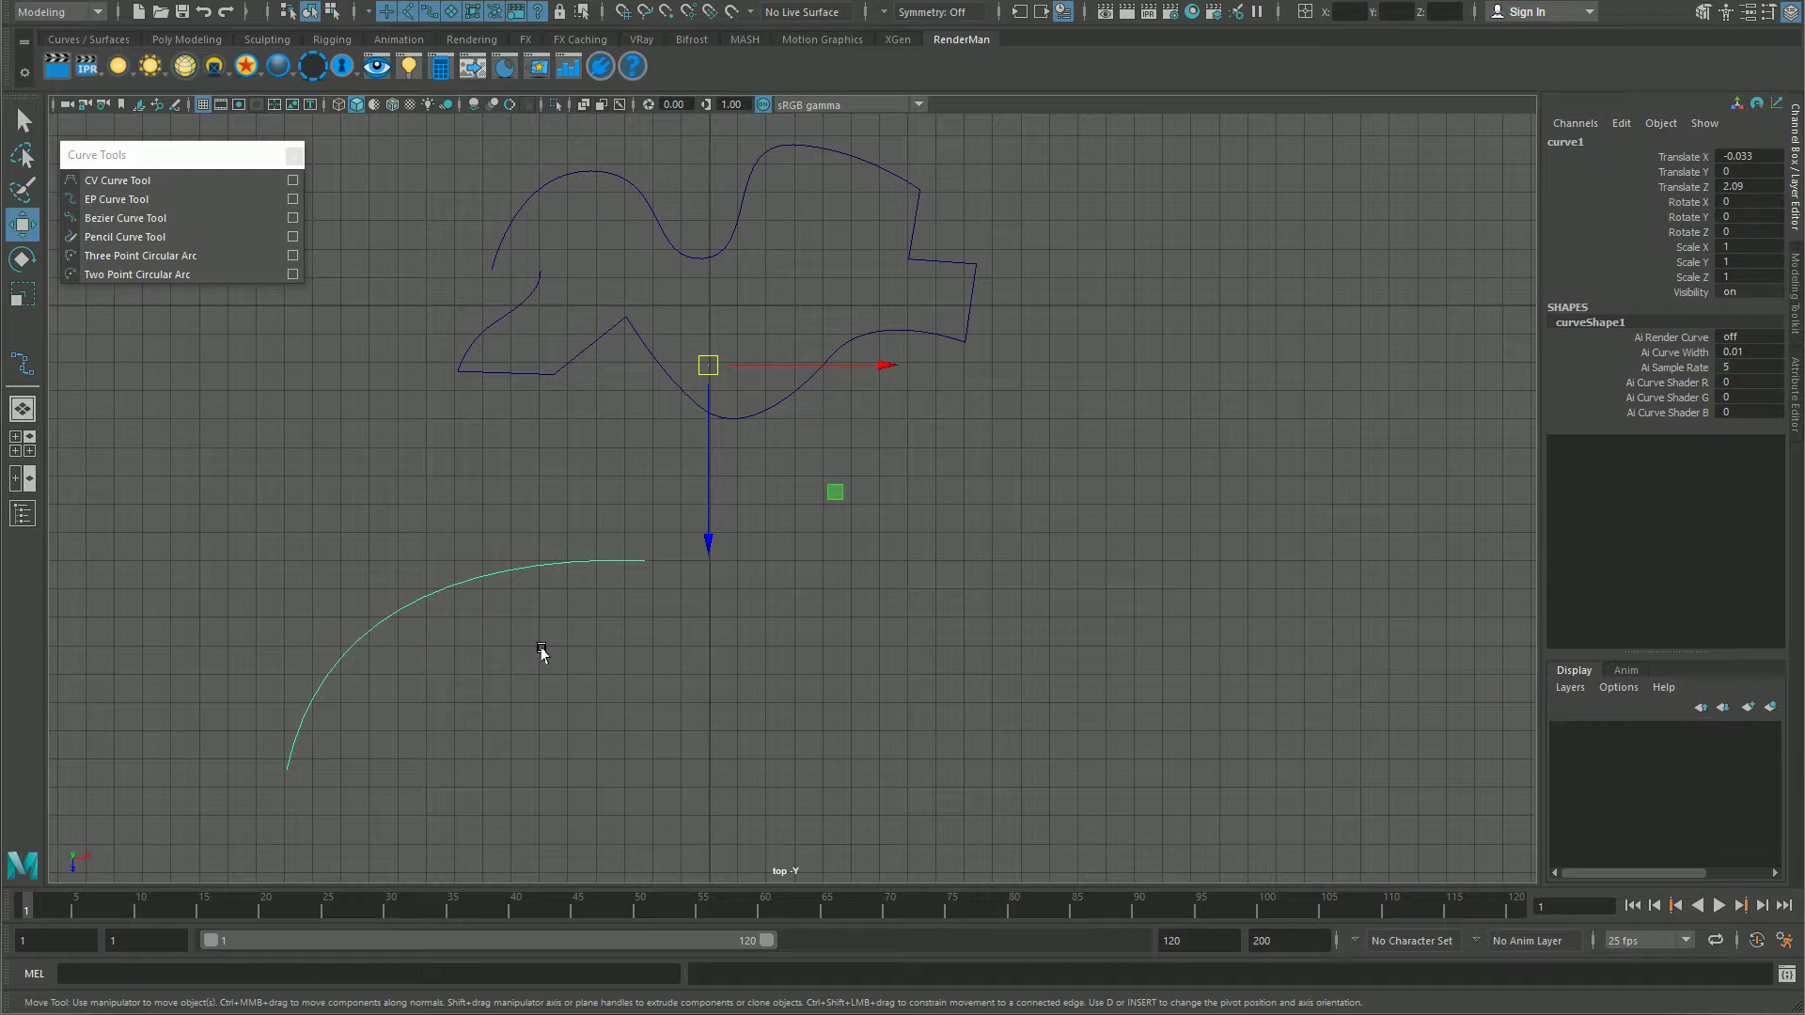
Step: Draw a straight EP segment snapped to the arc's end, sloping down-right
key(y)
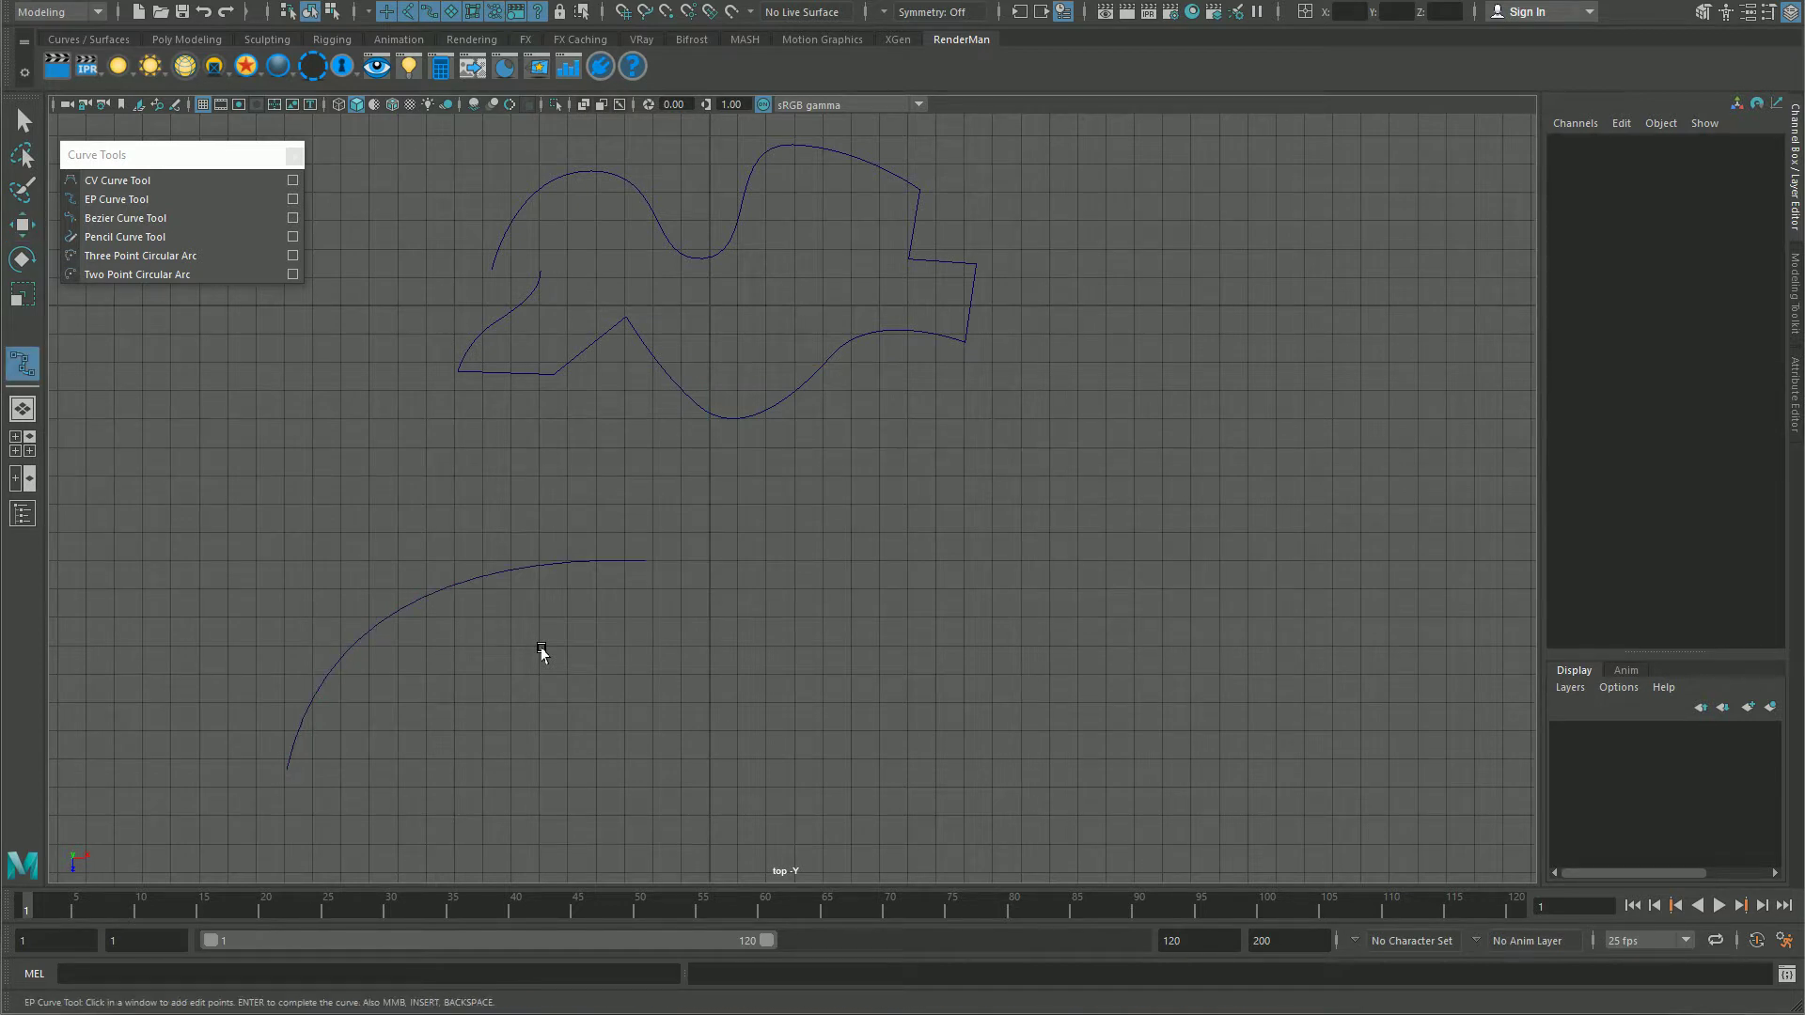
key(c)
drag(404, 609, 778, 617)
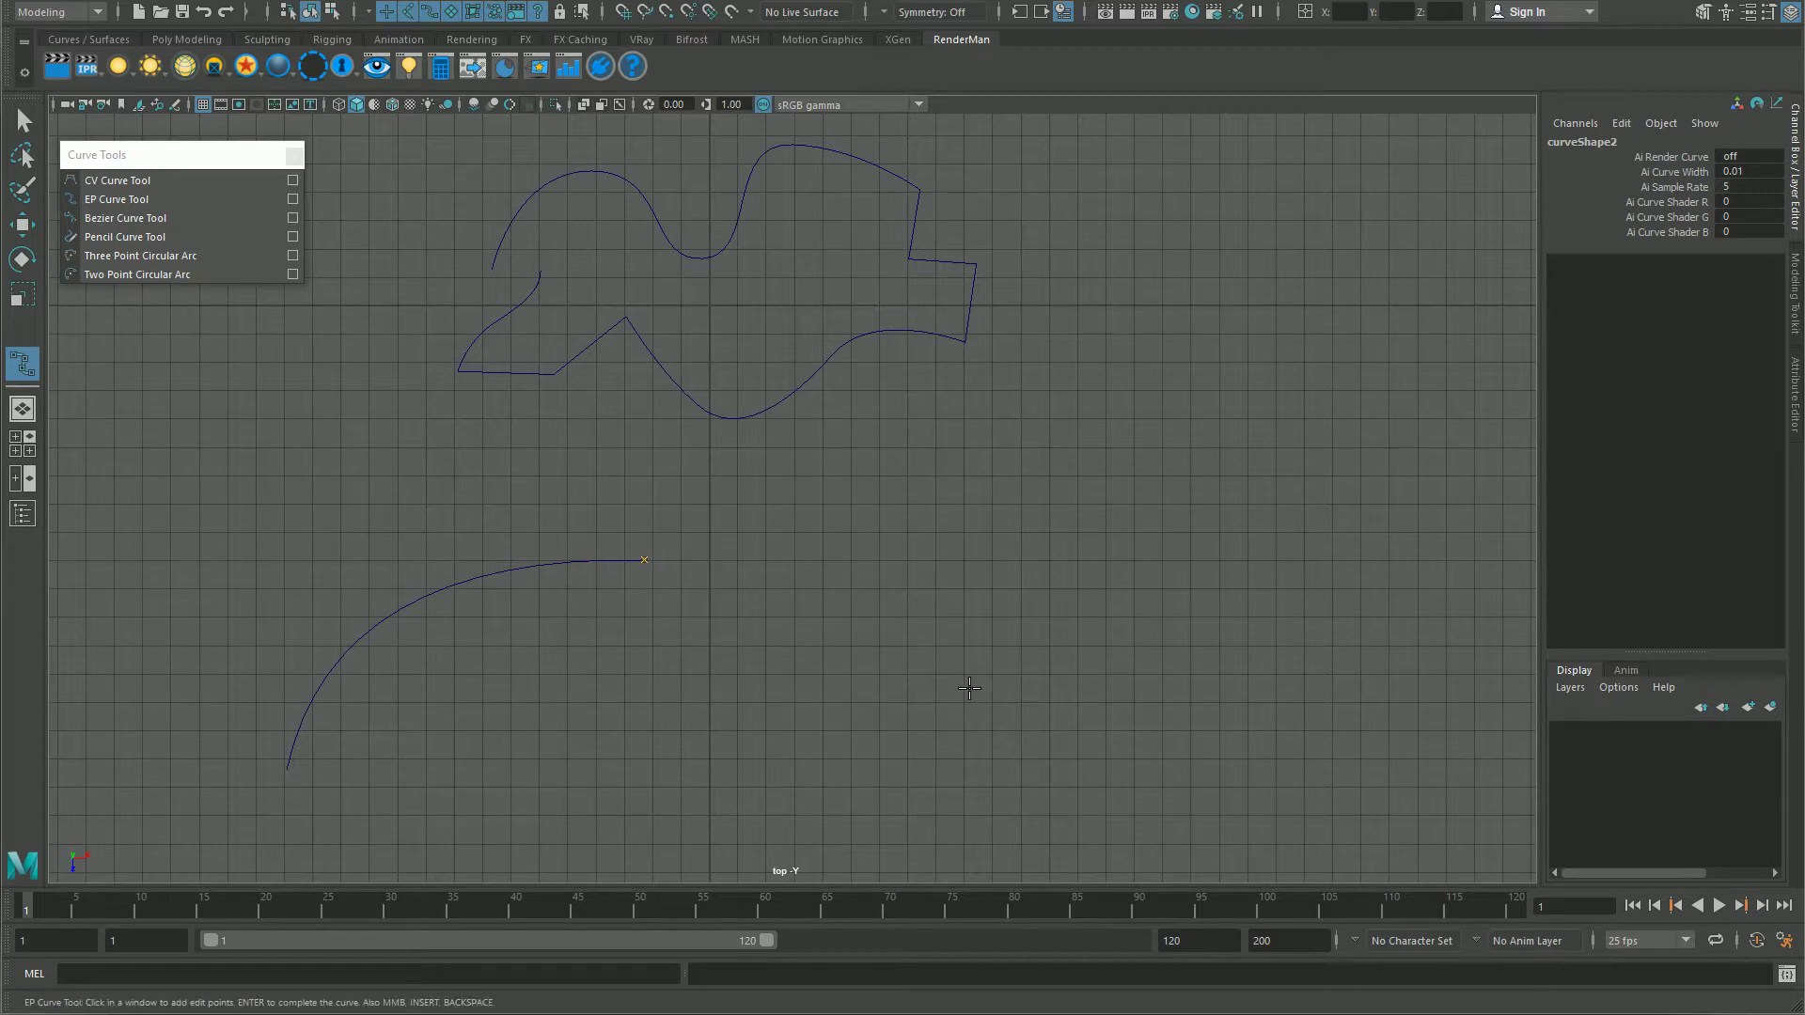
click(969, 688)
key(Return)
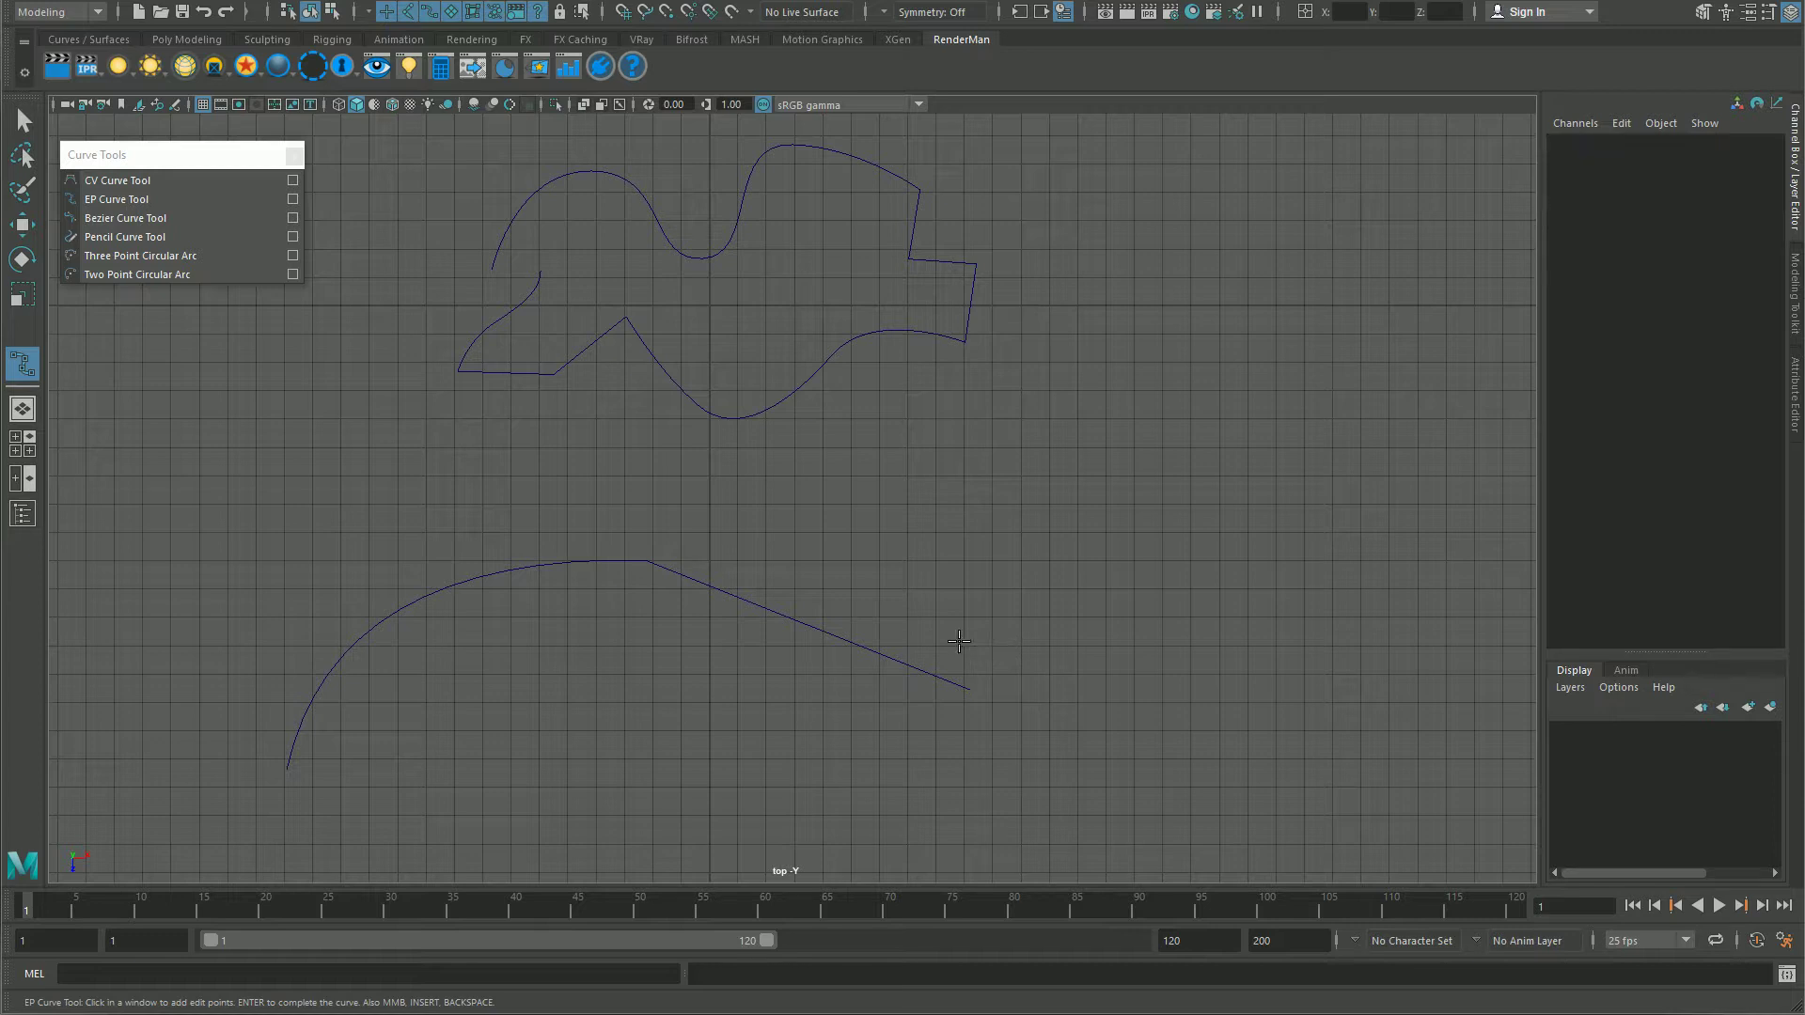
Step: Draw curve3, a straight line rising up-right from that segment's end
key(c)
drag(776, 616, 968, 709)
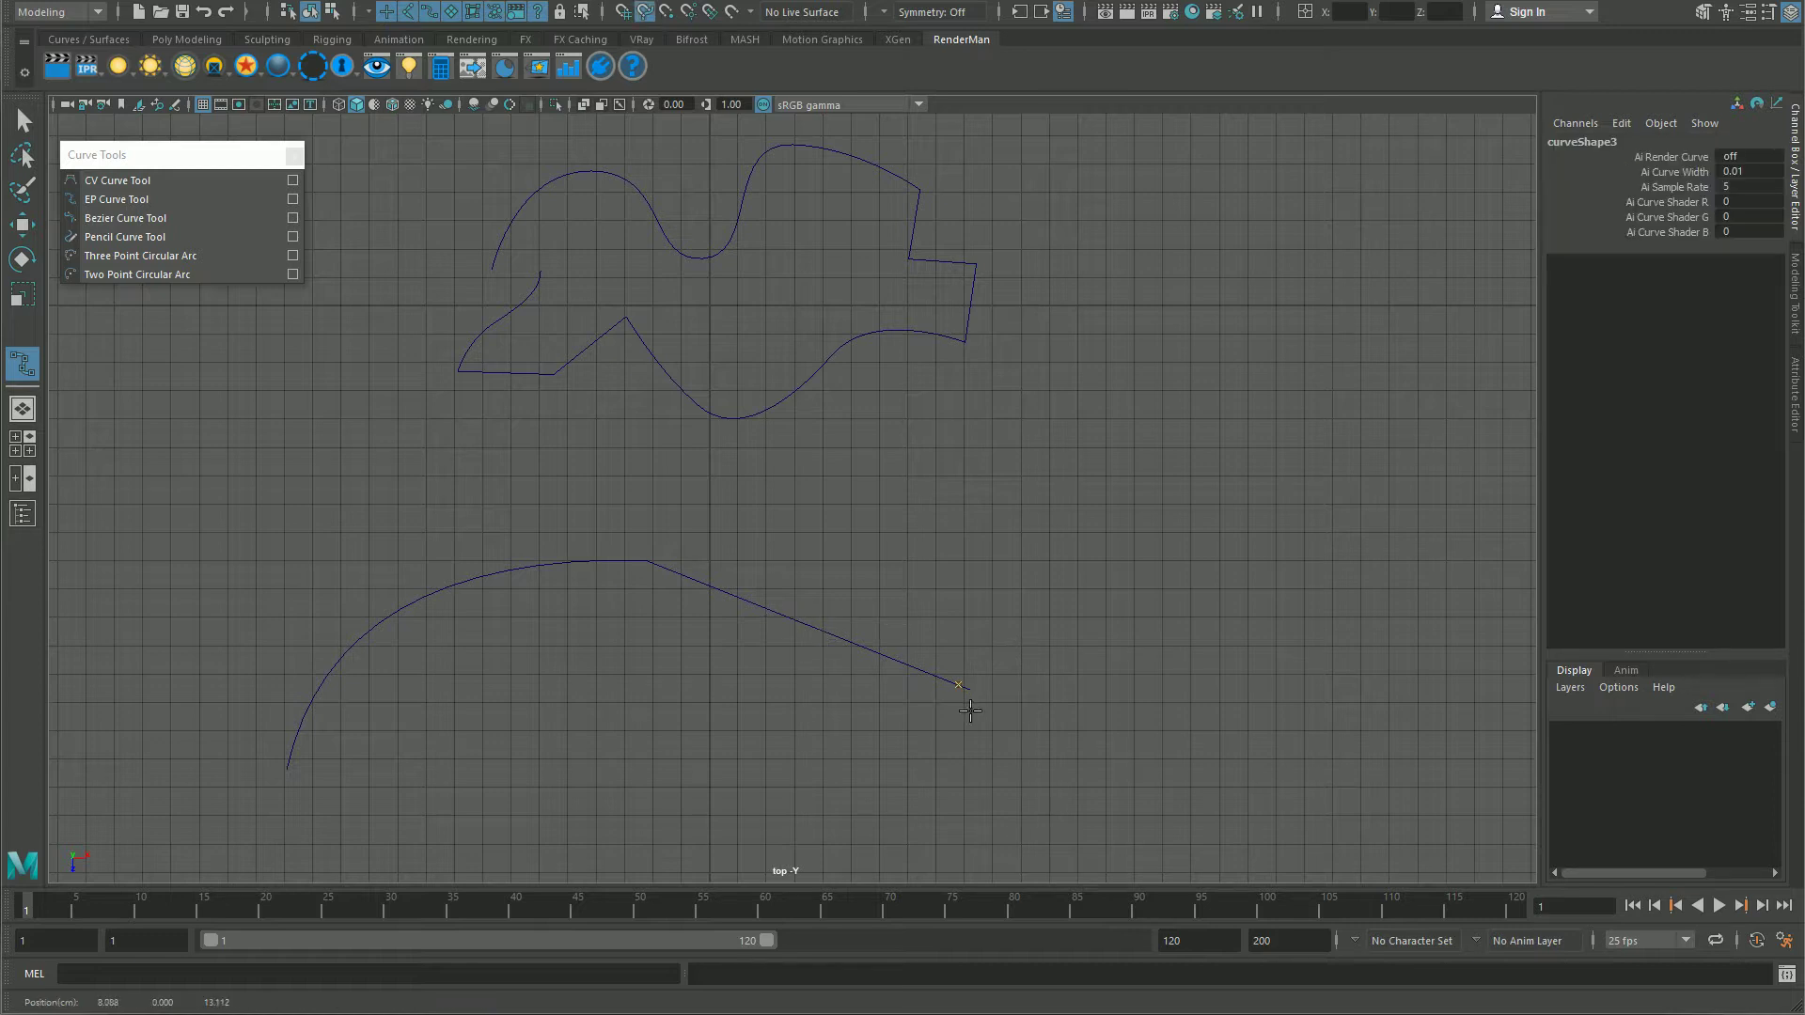
click(1191, 466)
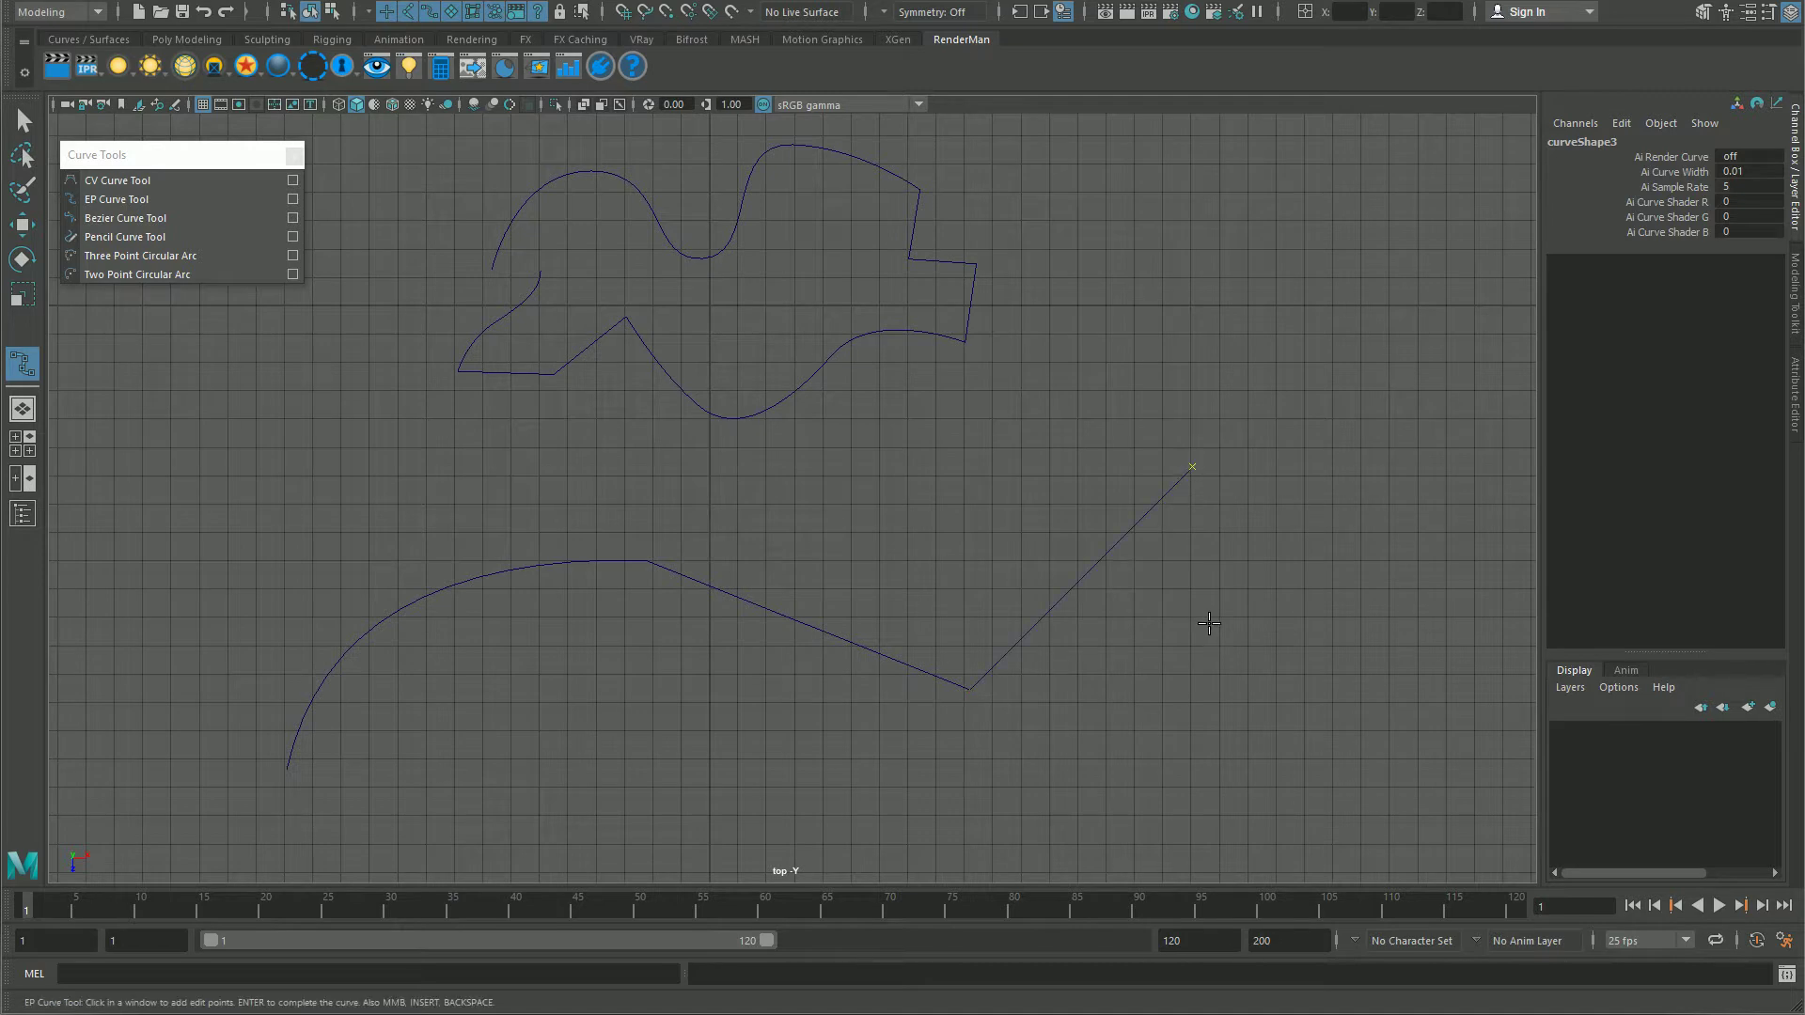
key(Return)
key(w)
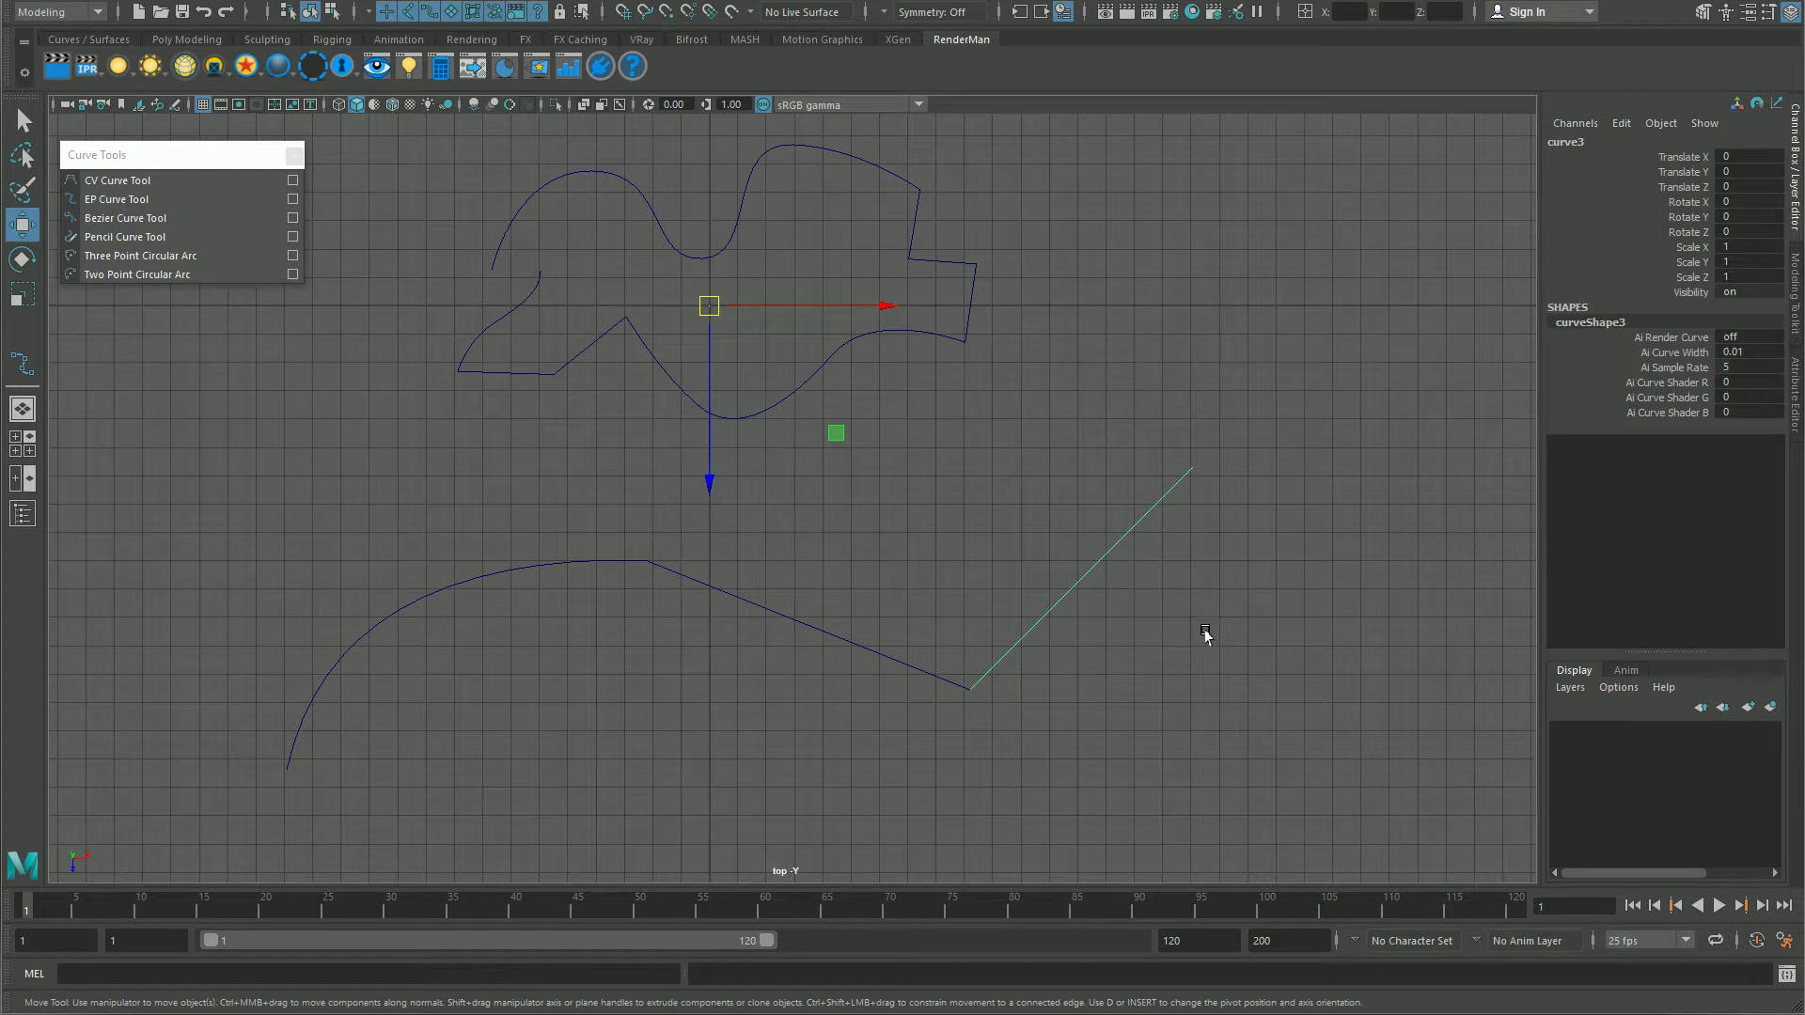
Step: Mark a curve point at the junction of the arc and the sloped line
key(q)
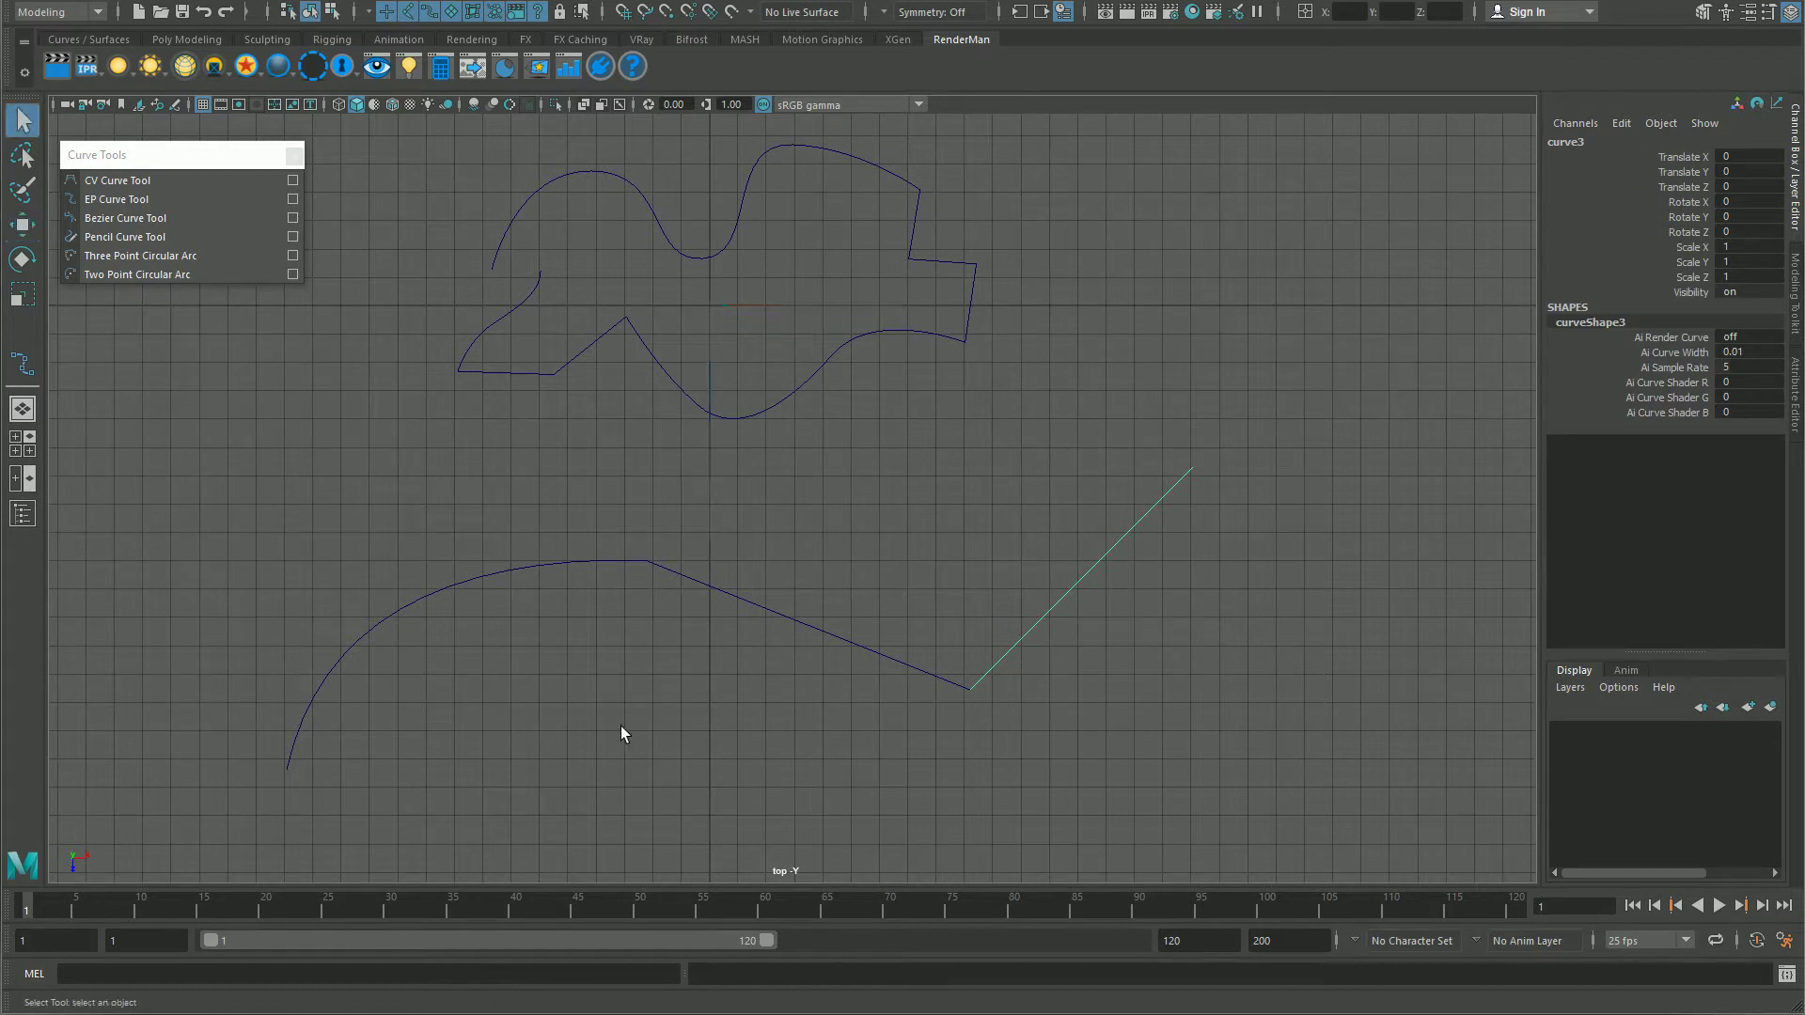
right_drag(484, 573, 449, 502)
drag(450, 584, 842, 613)
right_drag(840, 640, 819, 565)
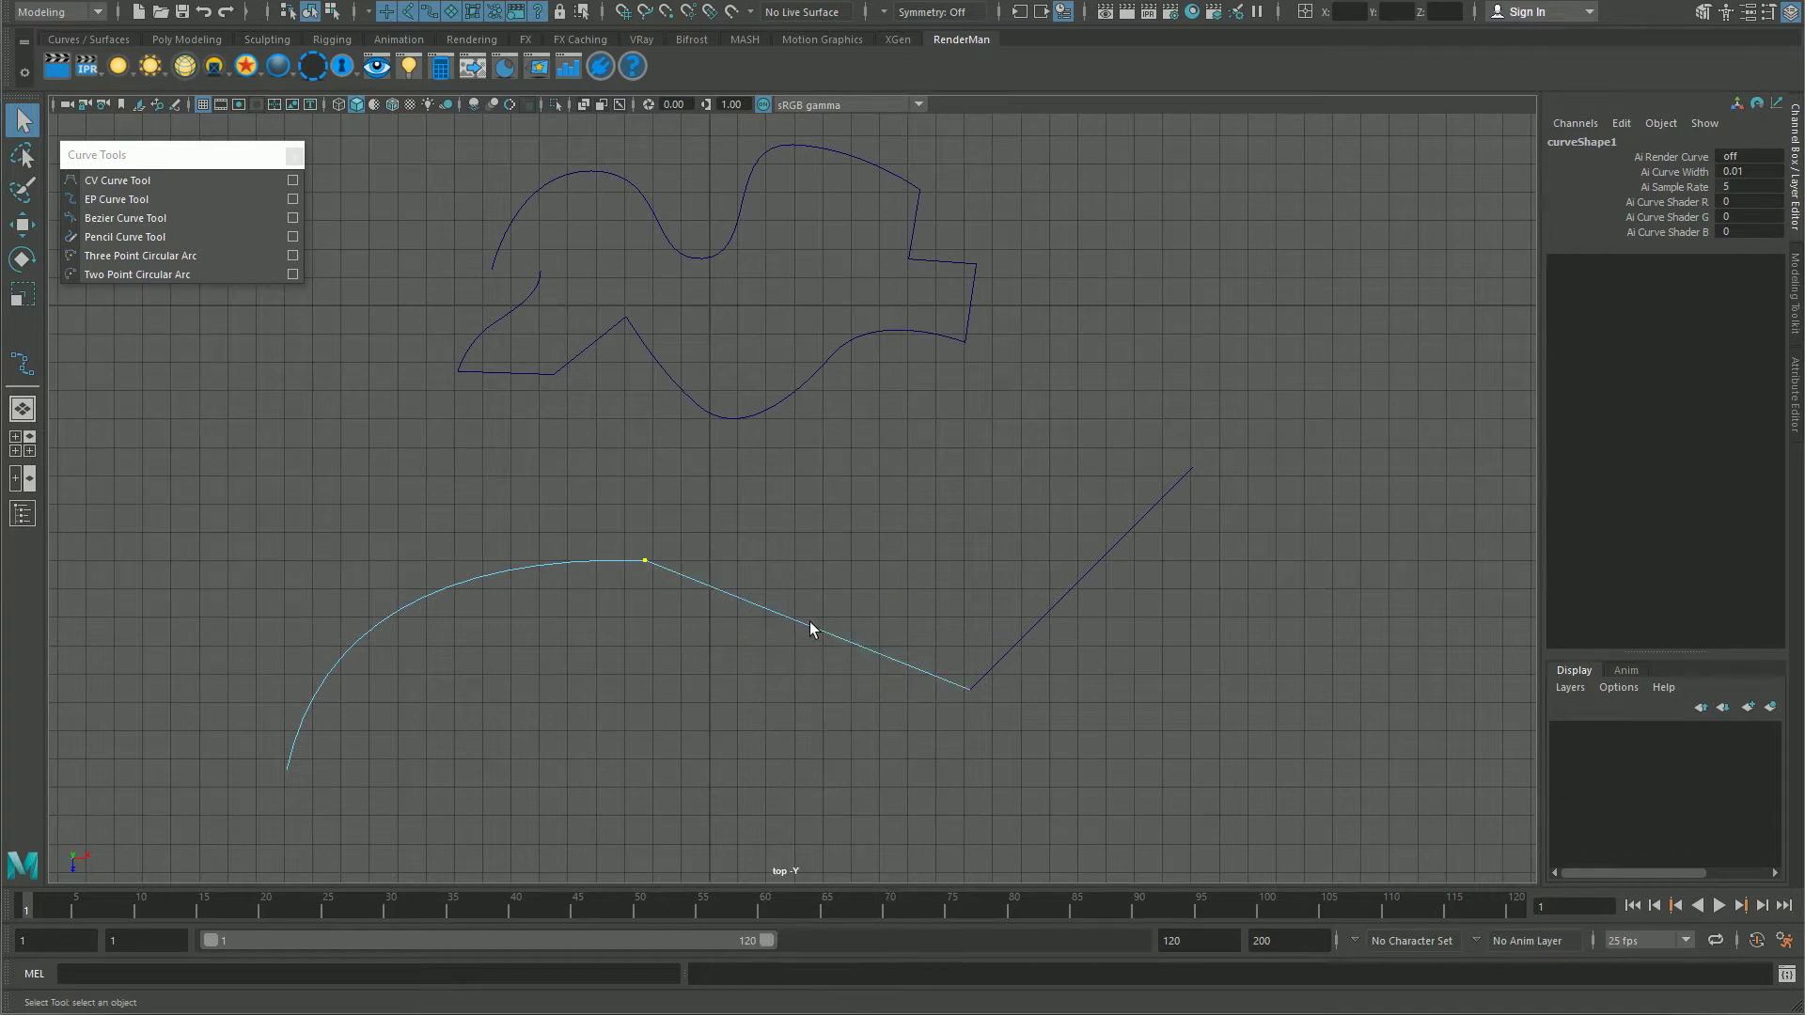
drag(810, 624, 686, 617)
Step: Tear off the Curves menu into a floating window on the right
key(space)
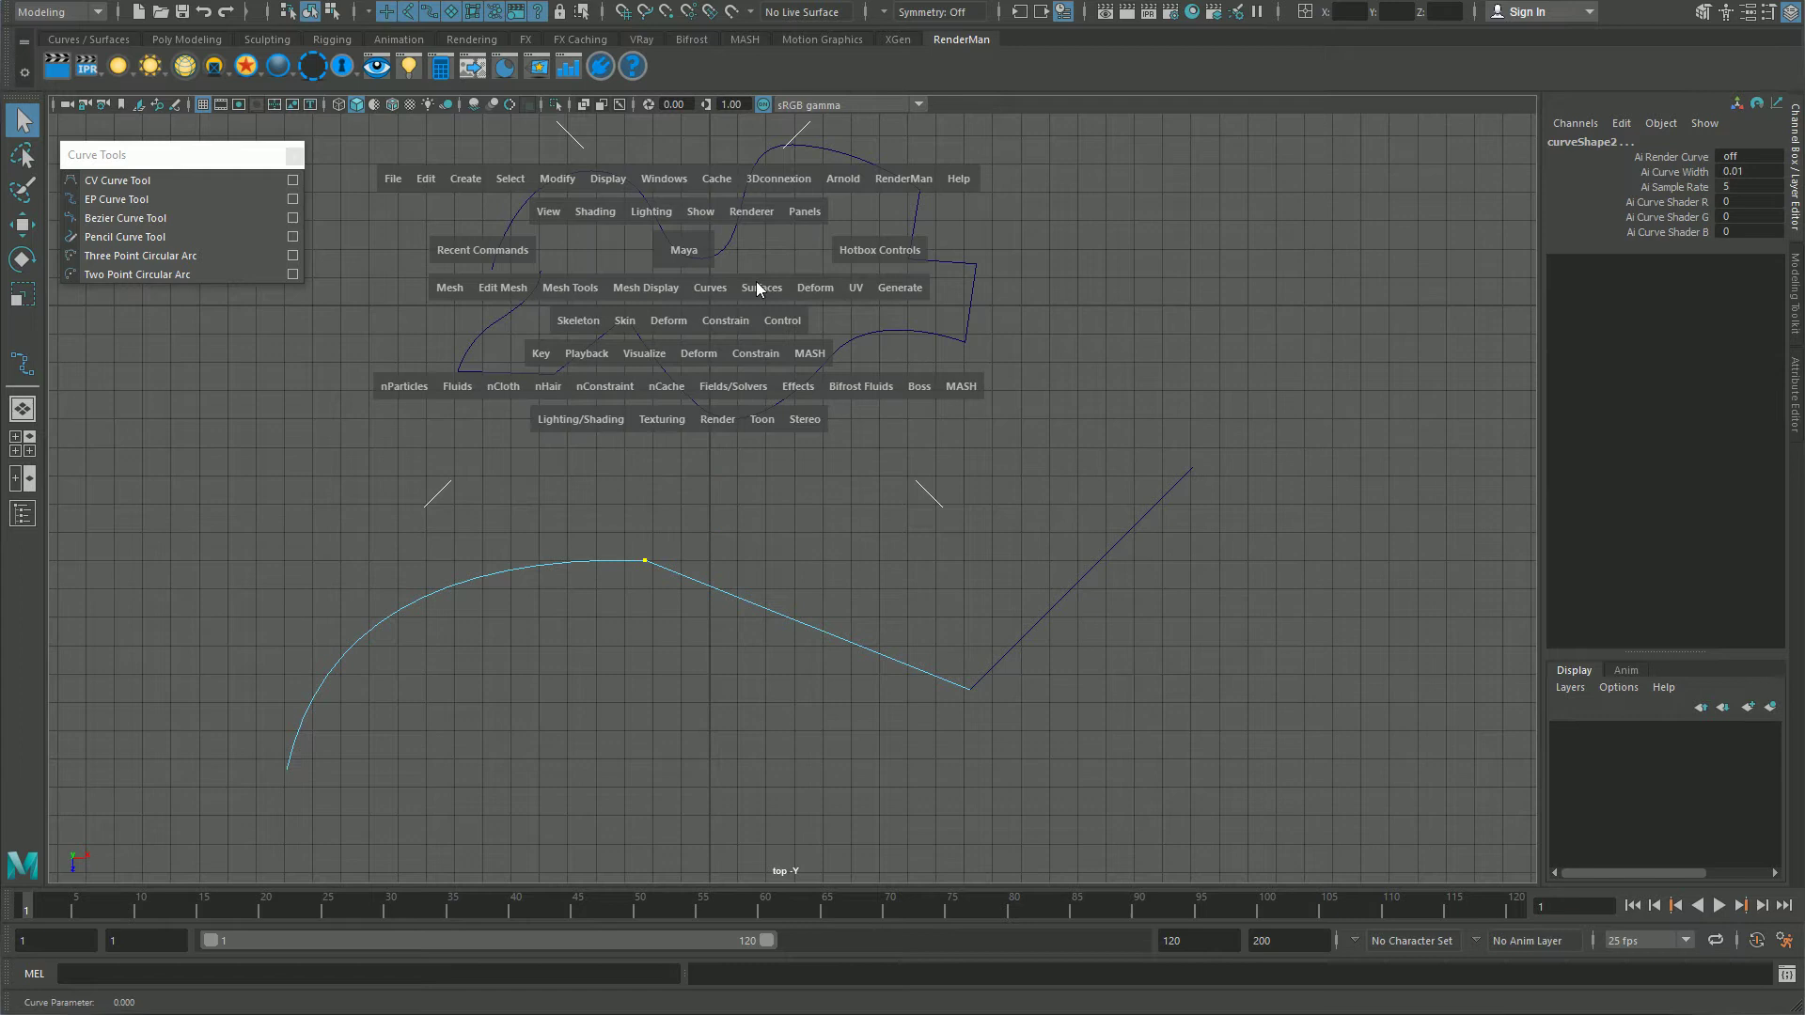
click(709, 289)
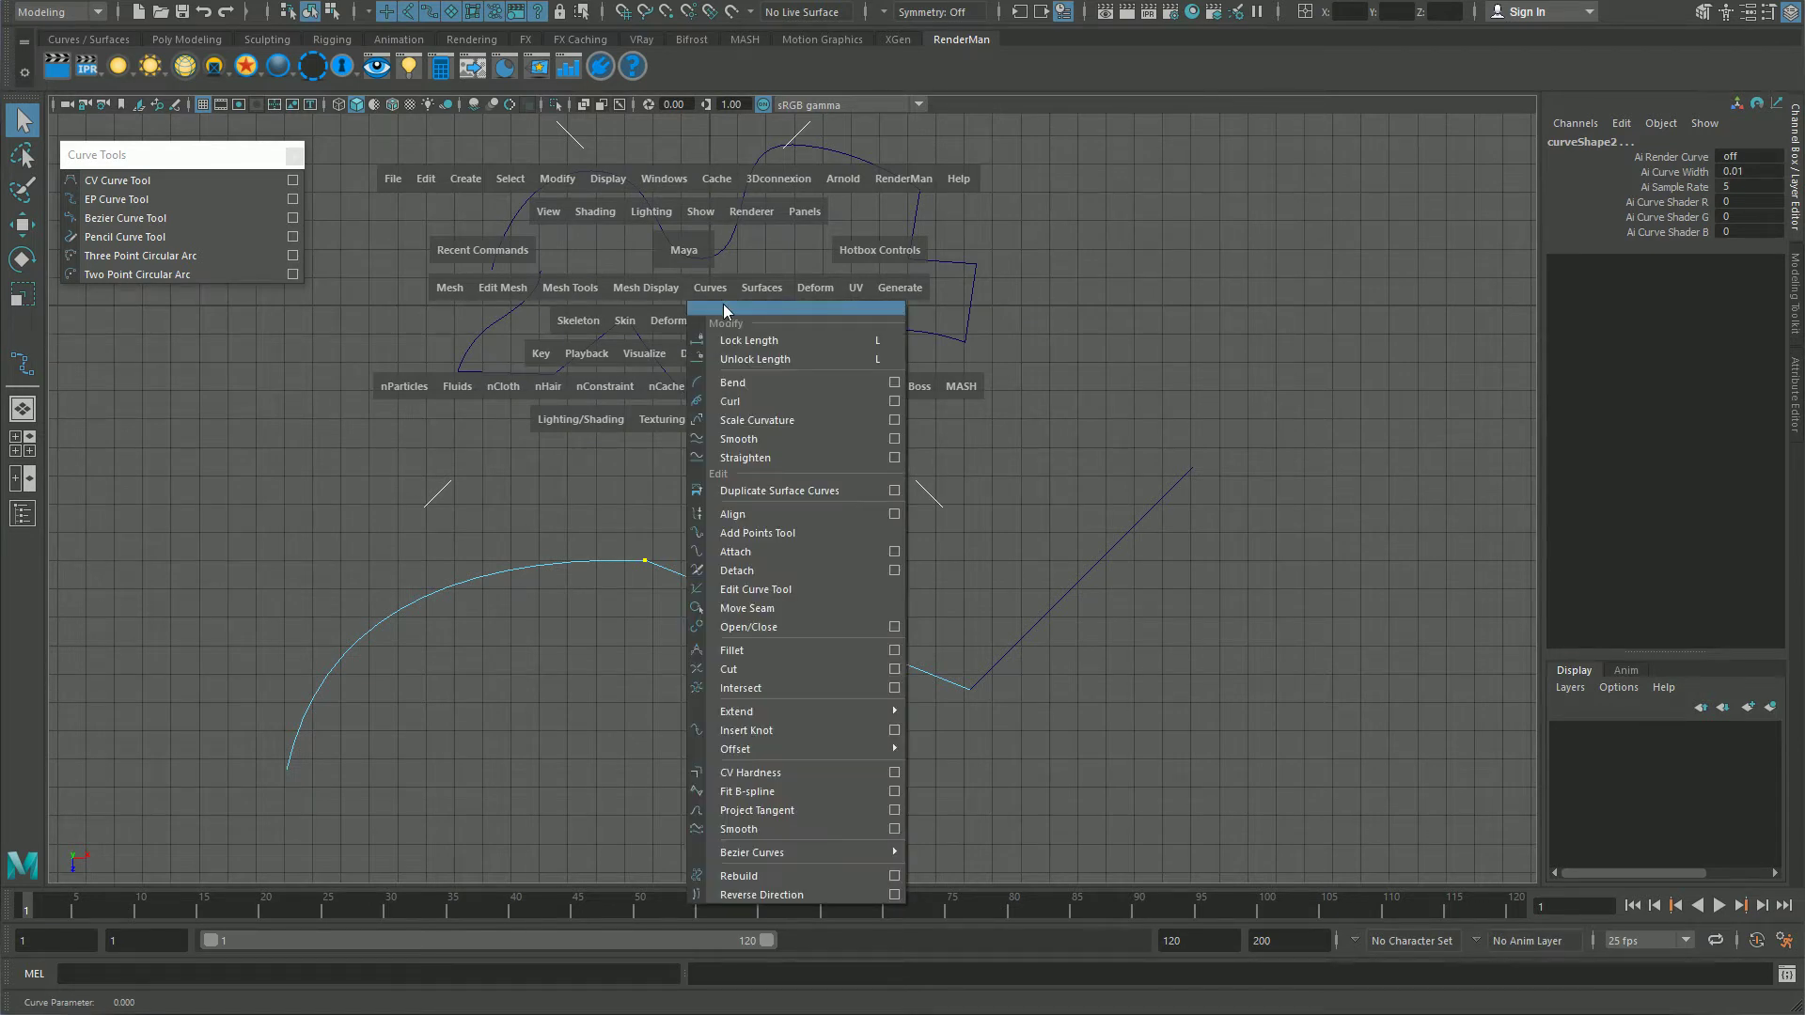
click(724, 306)
drag(765, 306, 1268, 184)
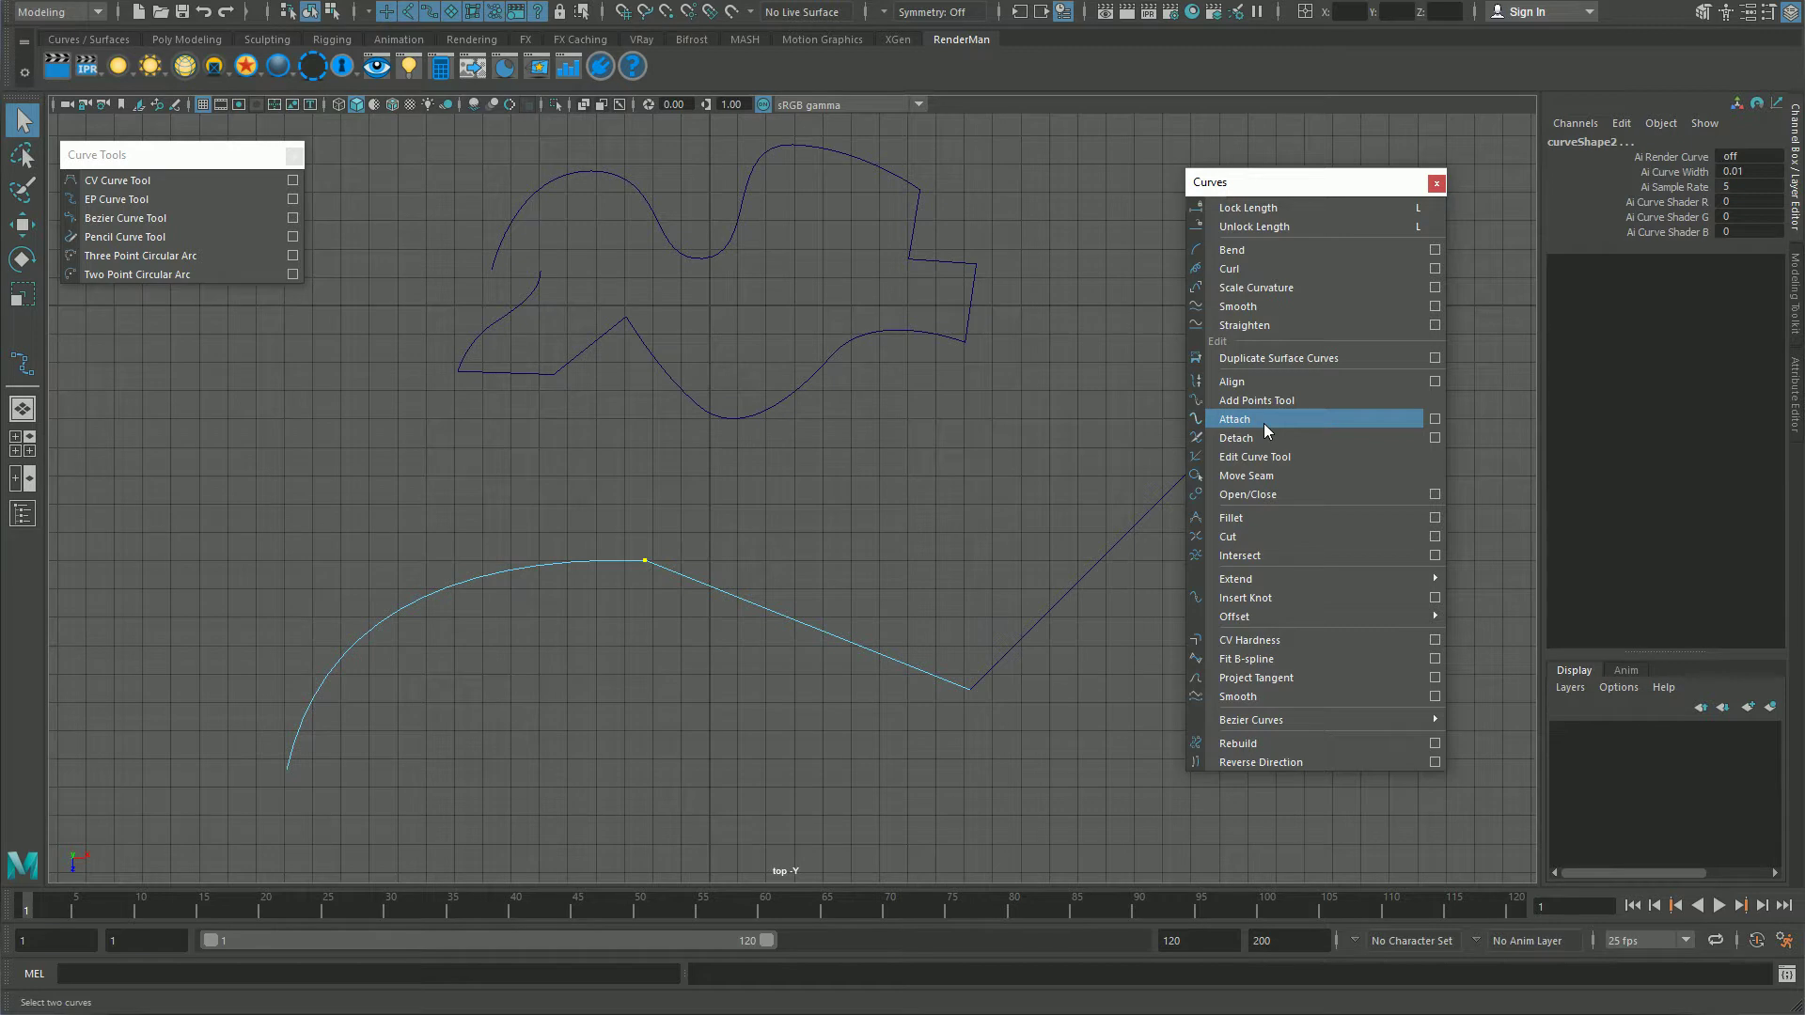
Step: Attach the arc and sloped line with reset settings, Connect, and Keep originals off
click(1433, 419)
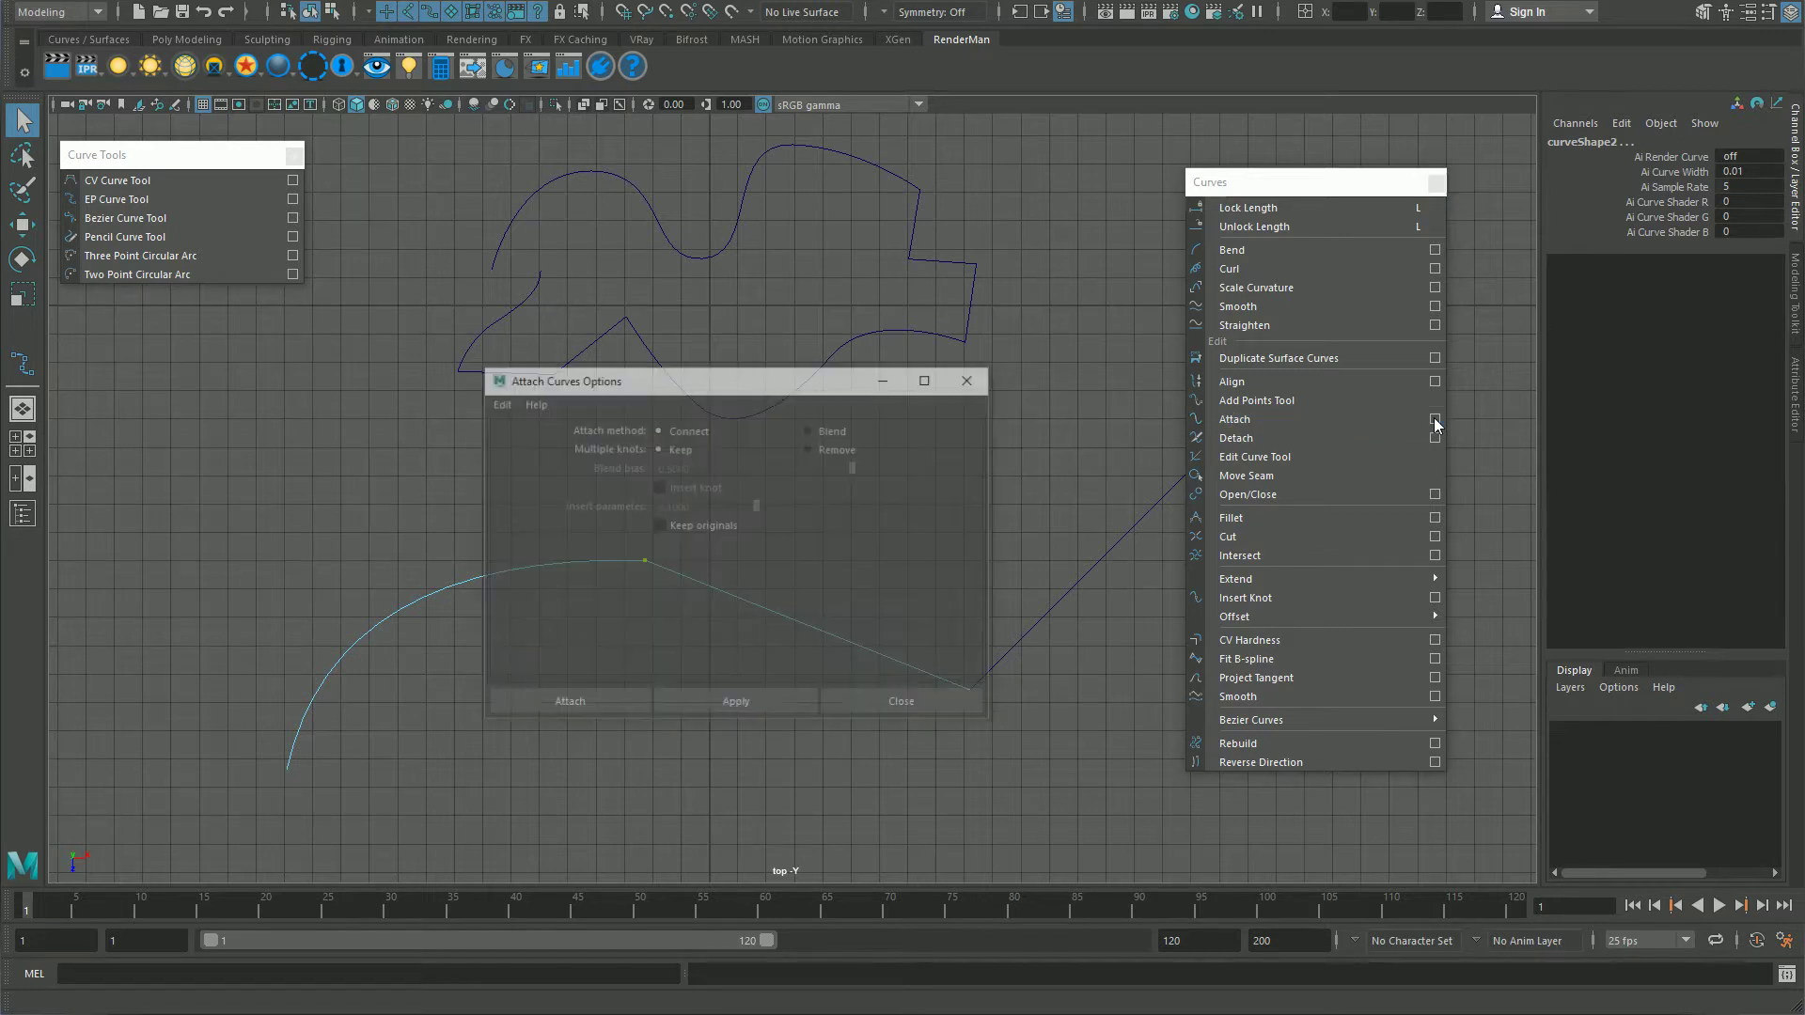
click(498, 402)
click(538, 421)
drag(728, 378, 712, 309)
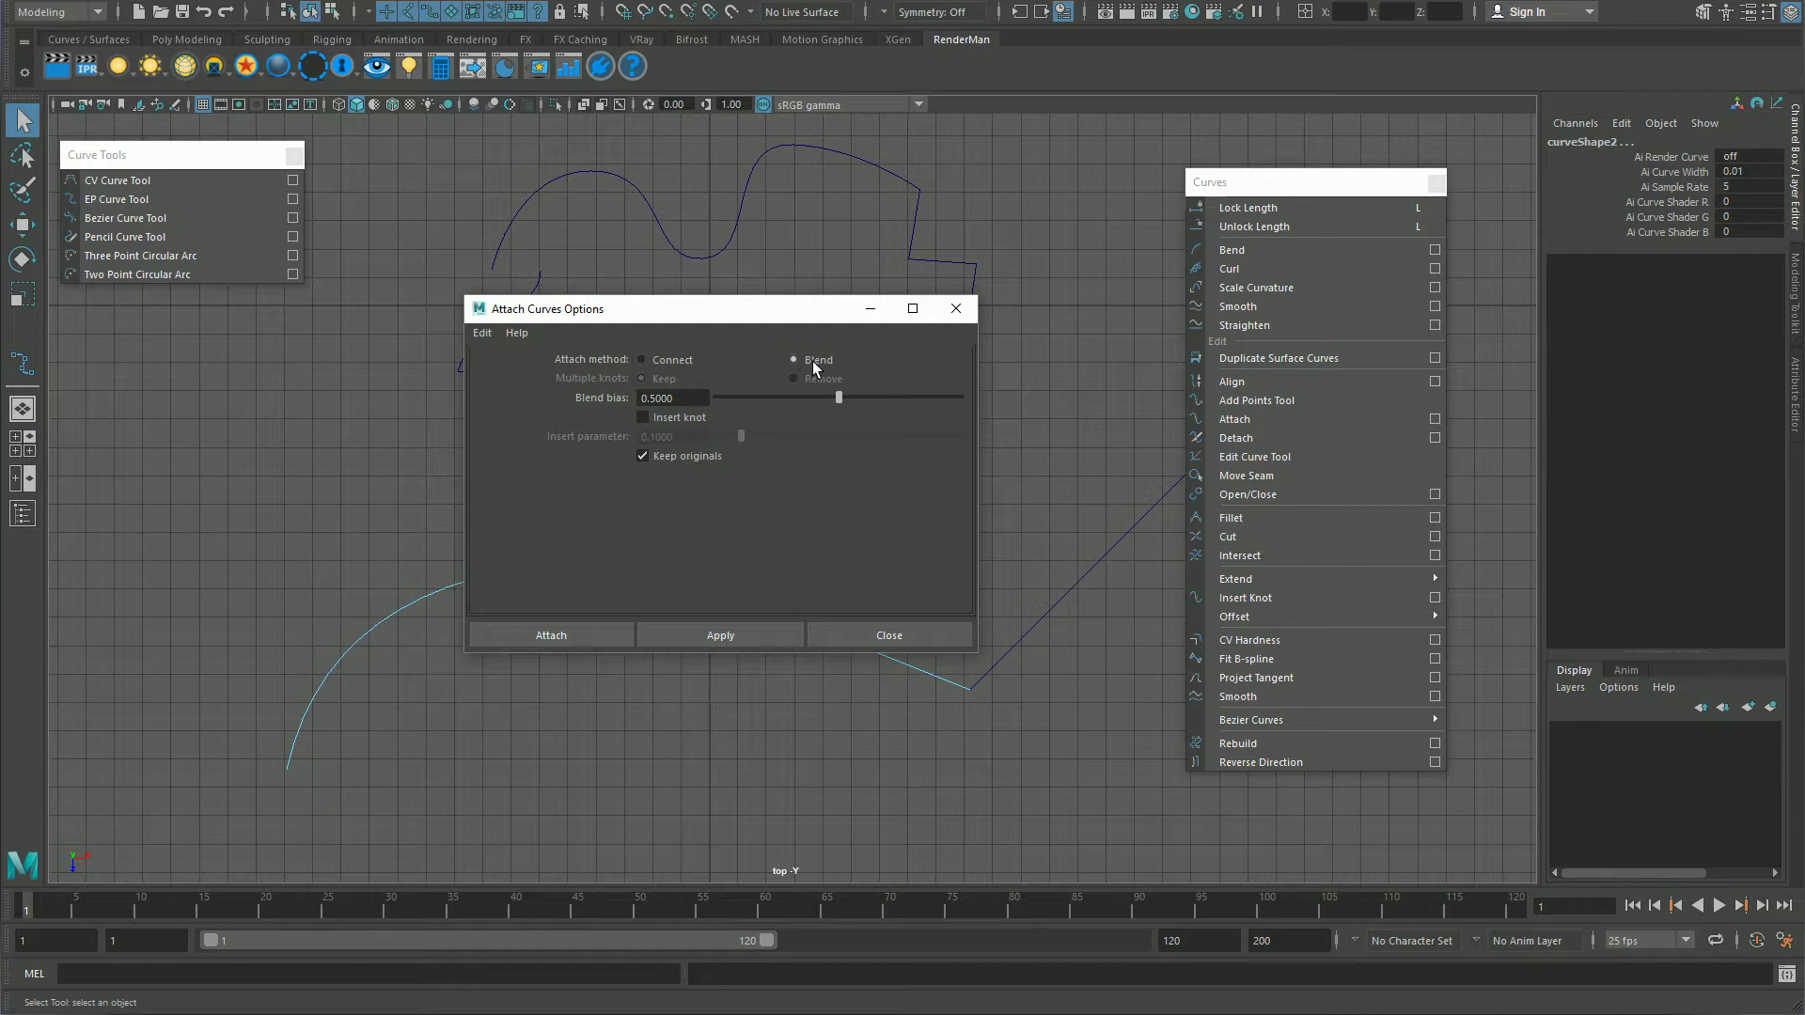
drag(801, 314, 545, 165)
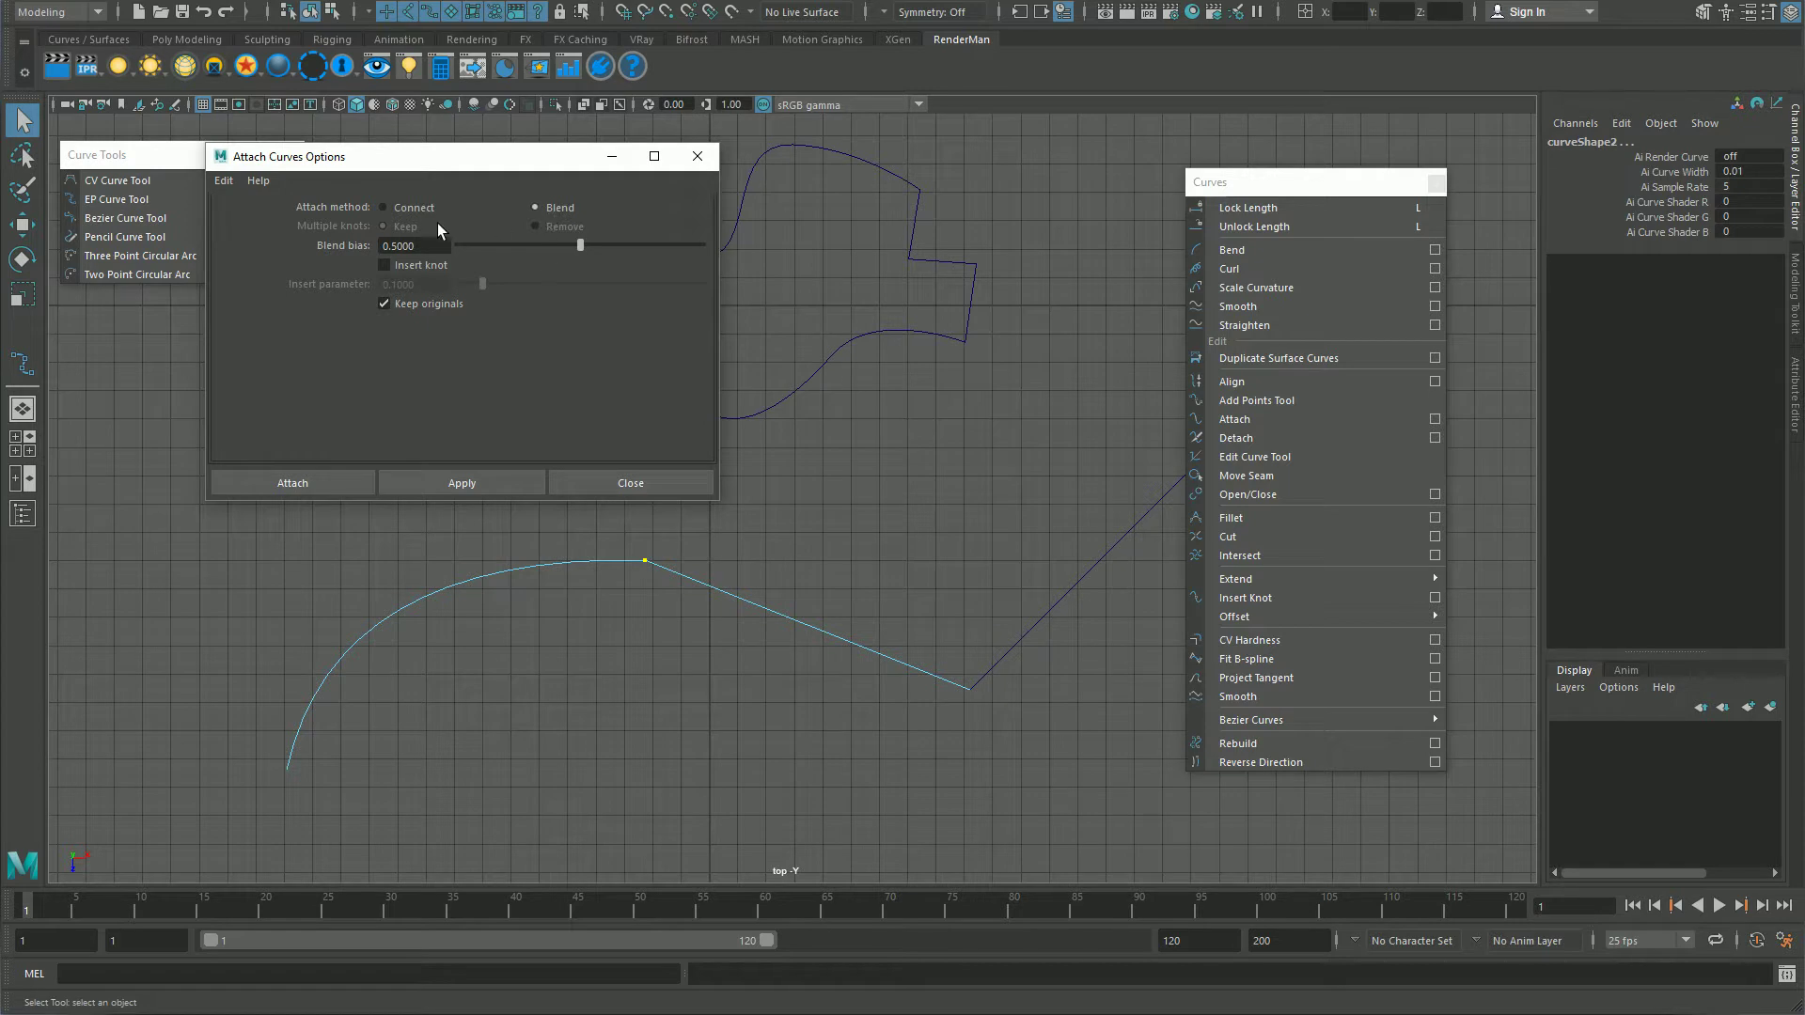
click(383, 207)
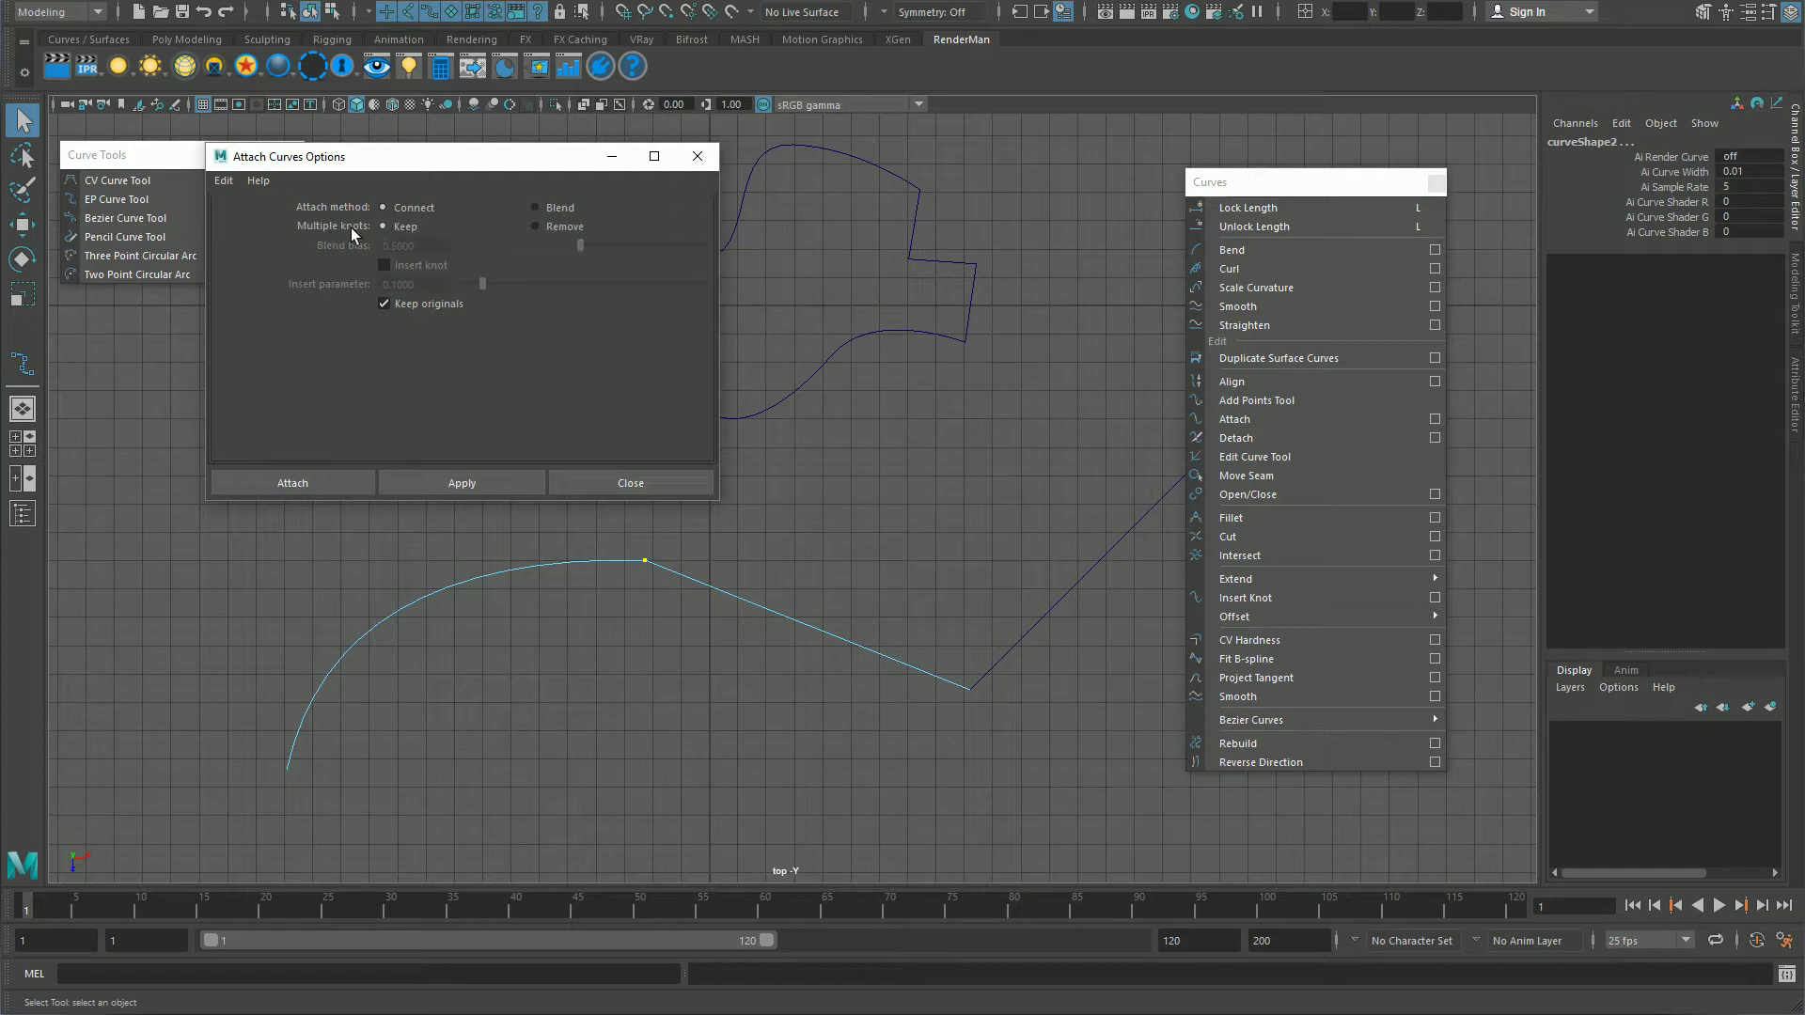
click(421, 305)
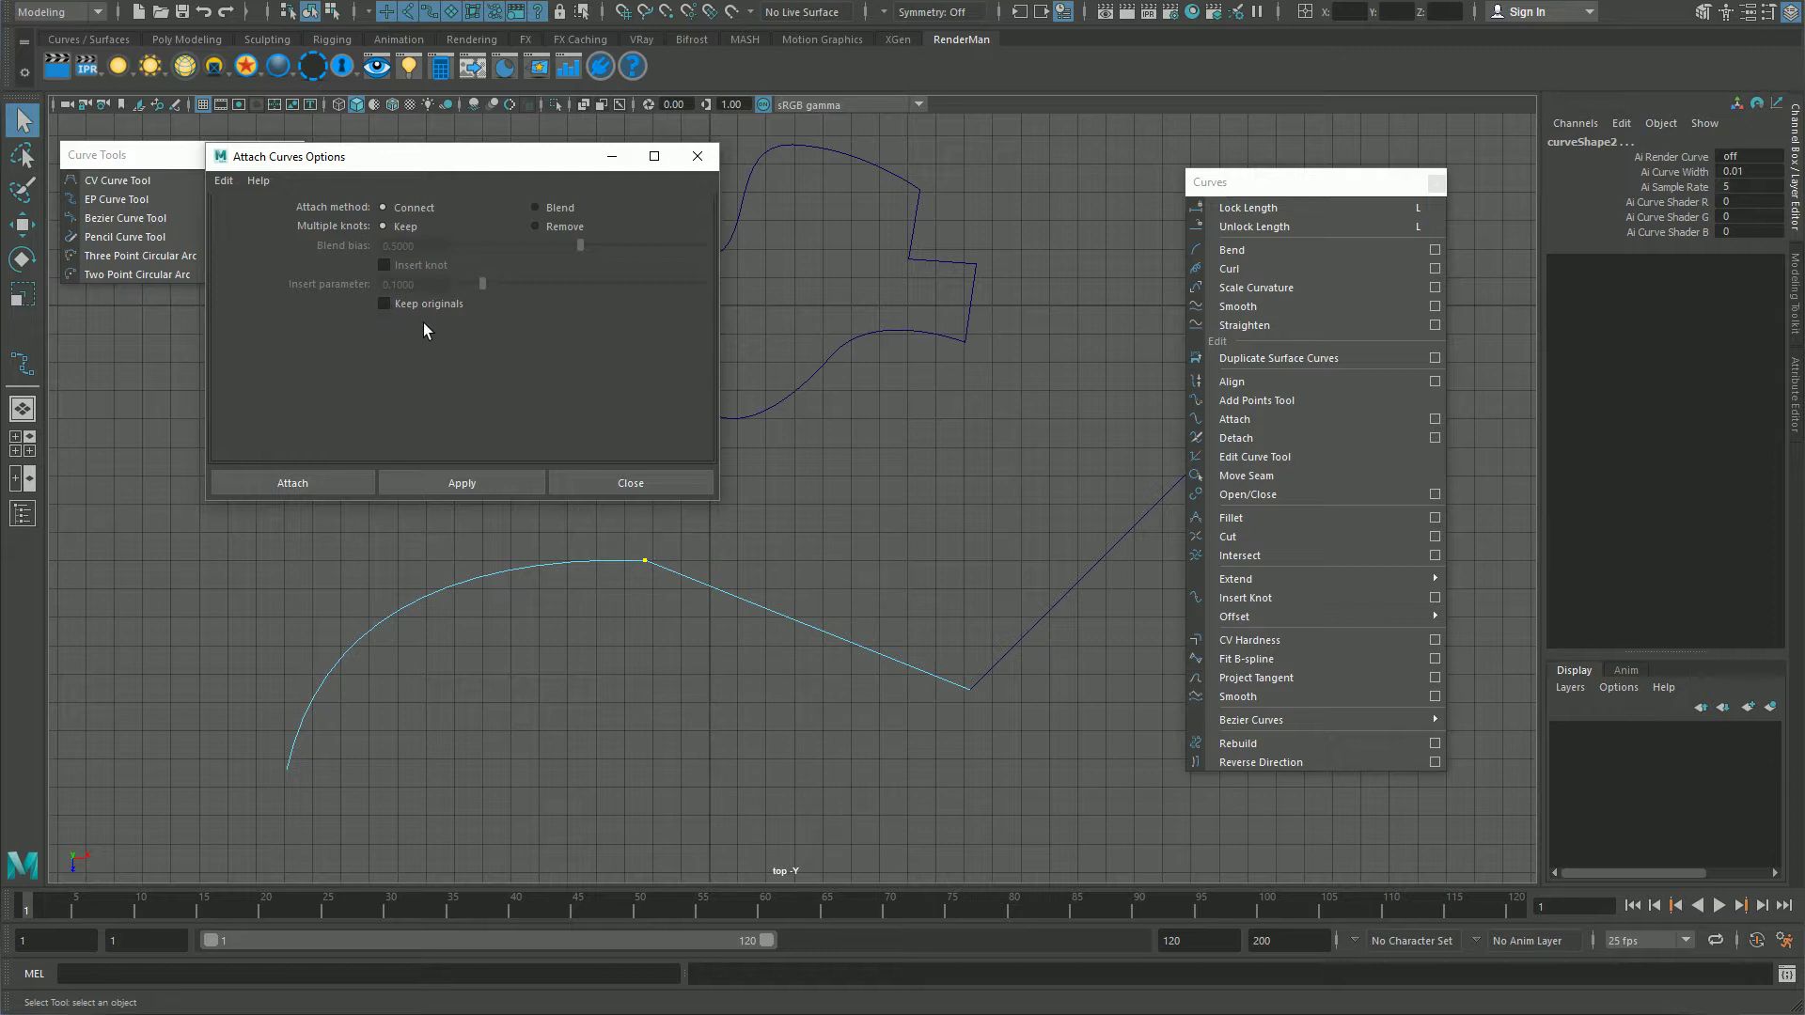
click(319, 480)
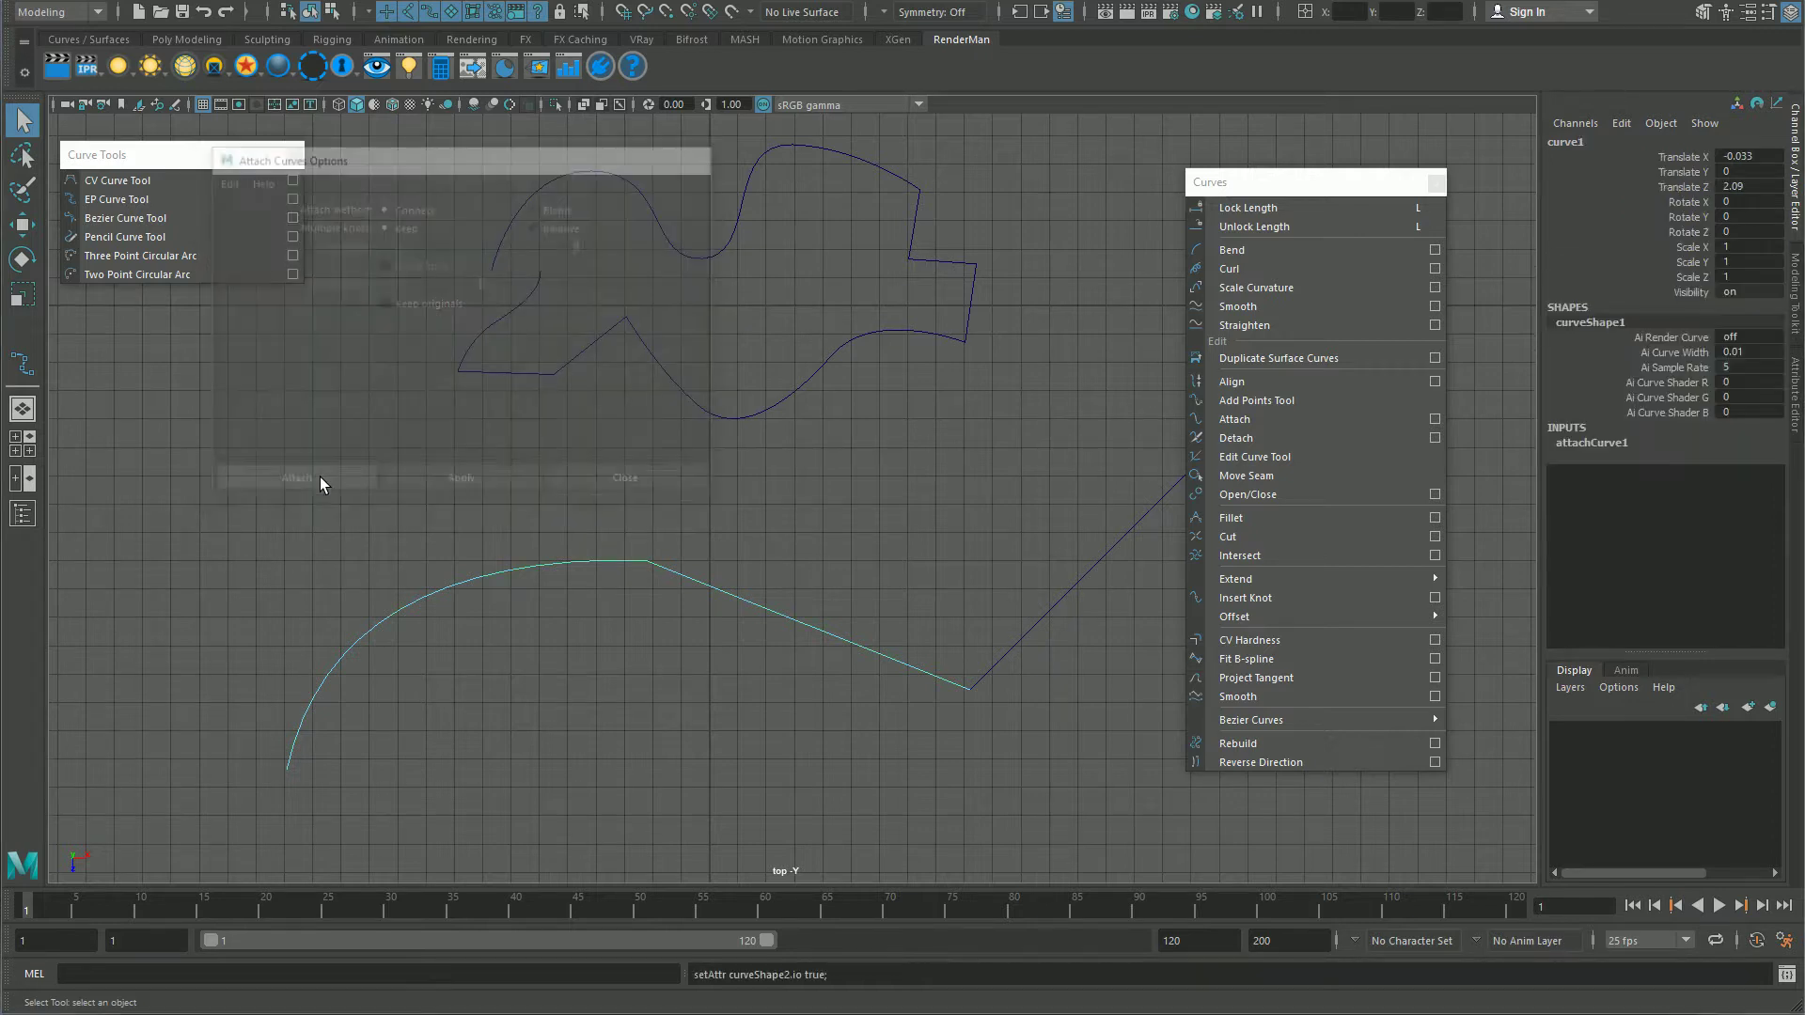
Step: Mark curve points at the joined curve's right end and on the rising line
click(549, 668)
click(522, 572)
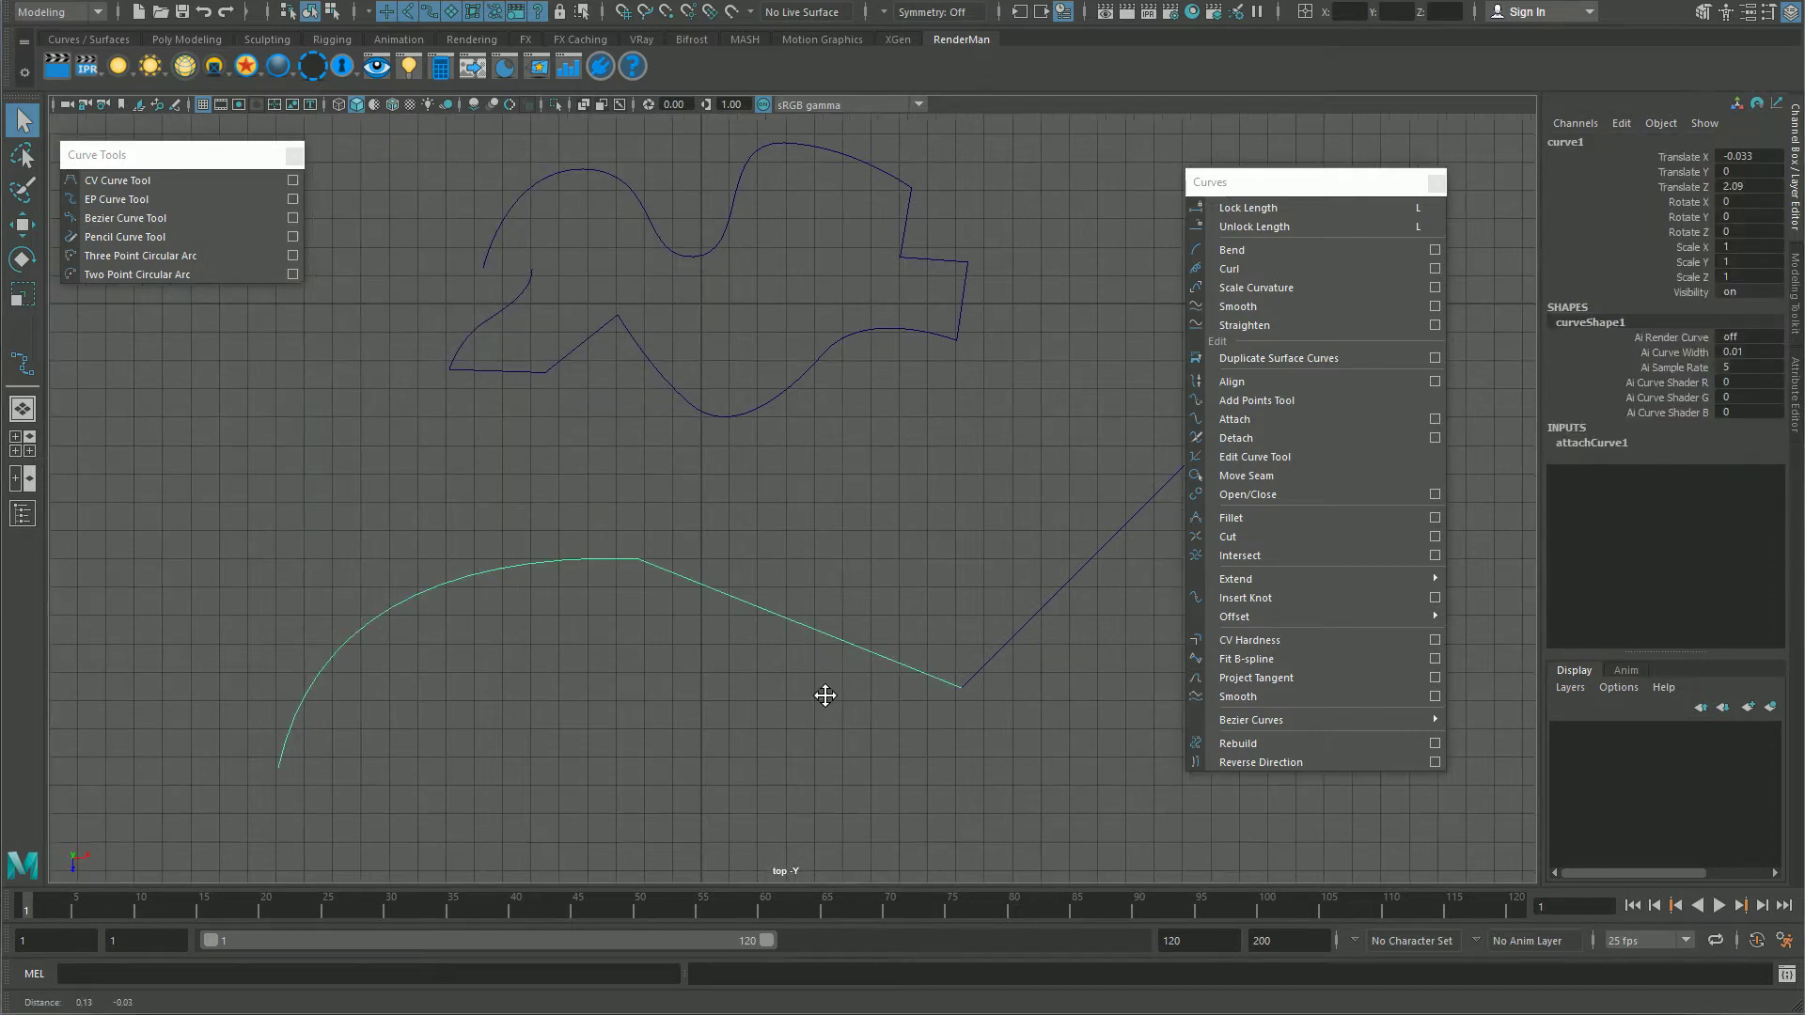
alt+middle_drag(826, 696, 619, 668)
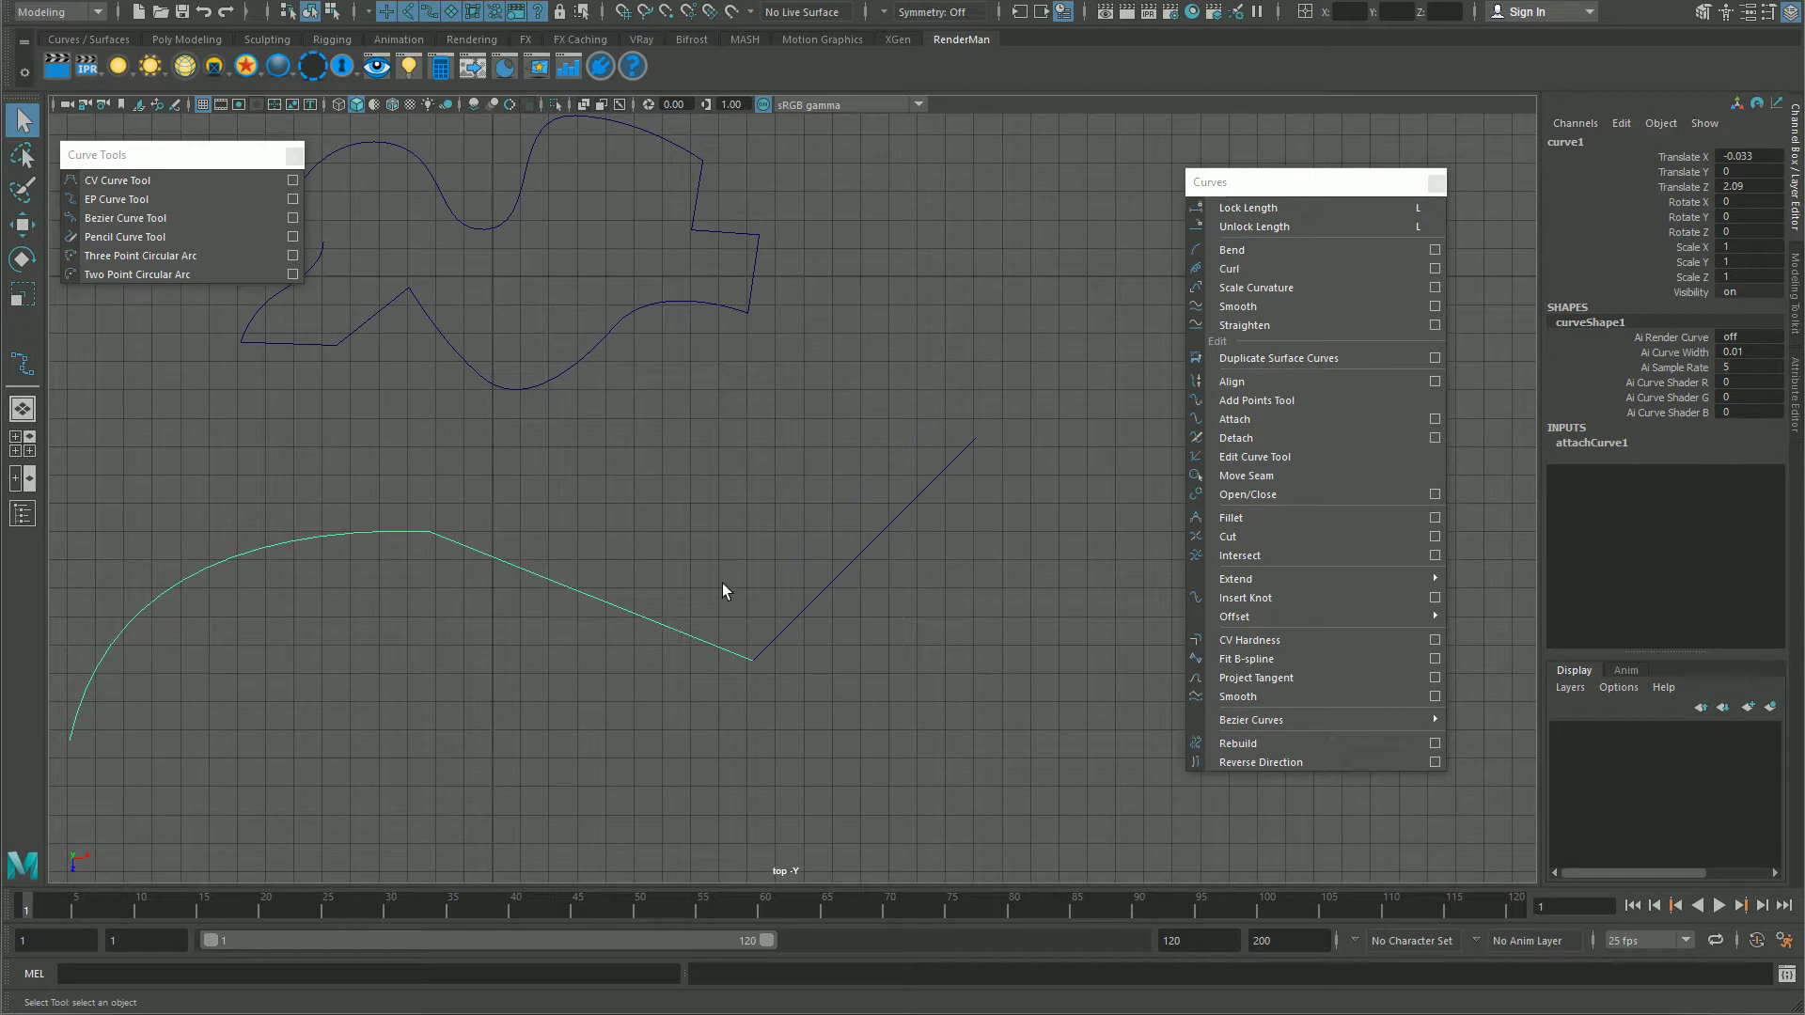
drag(777, 564, 944, 668)
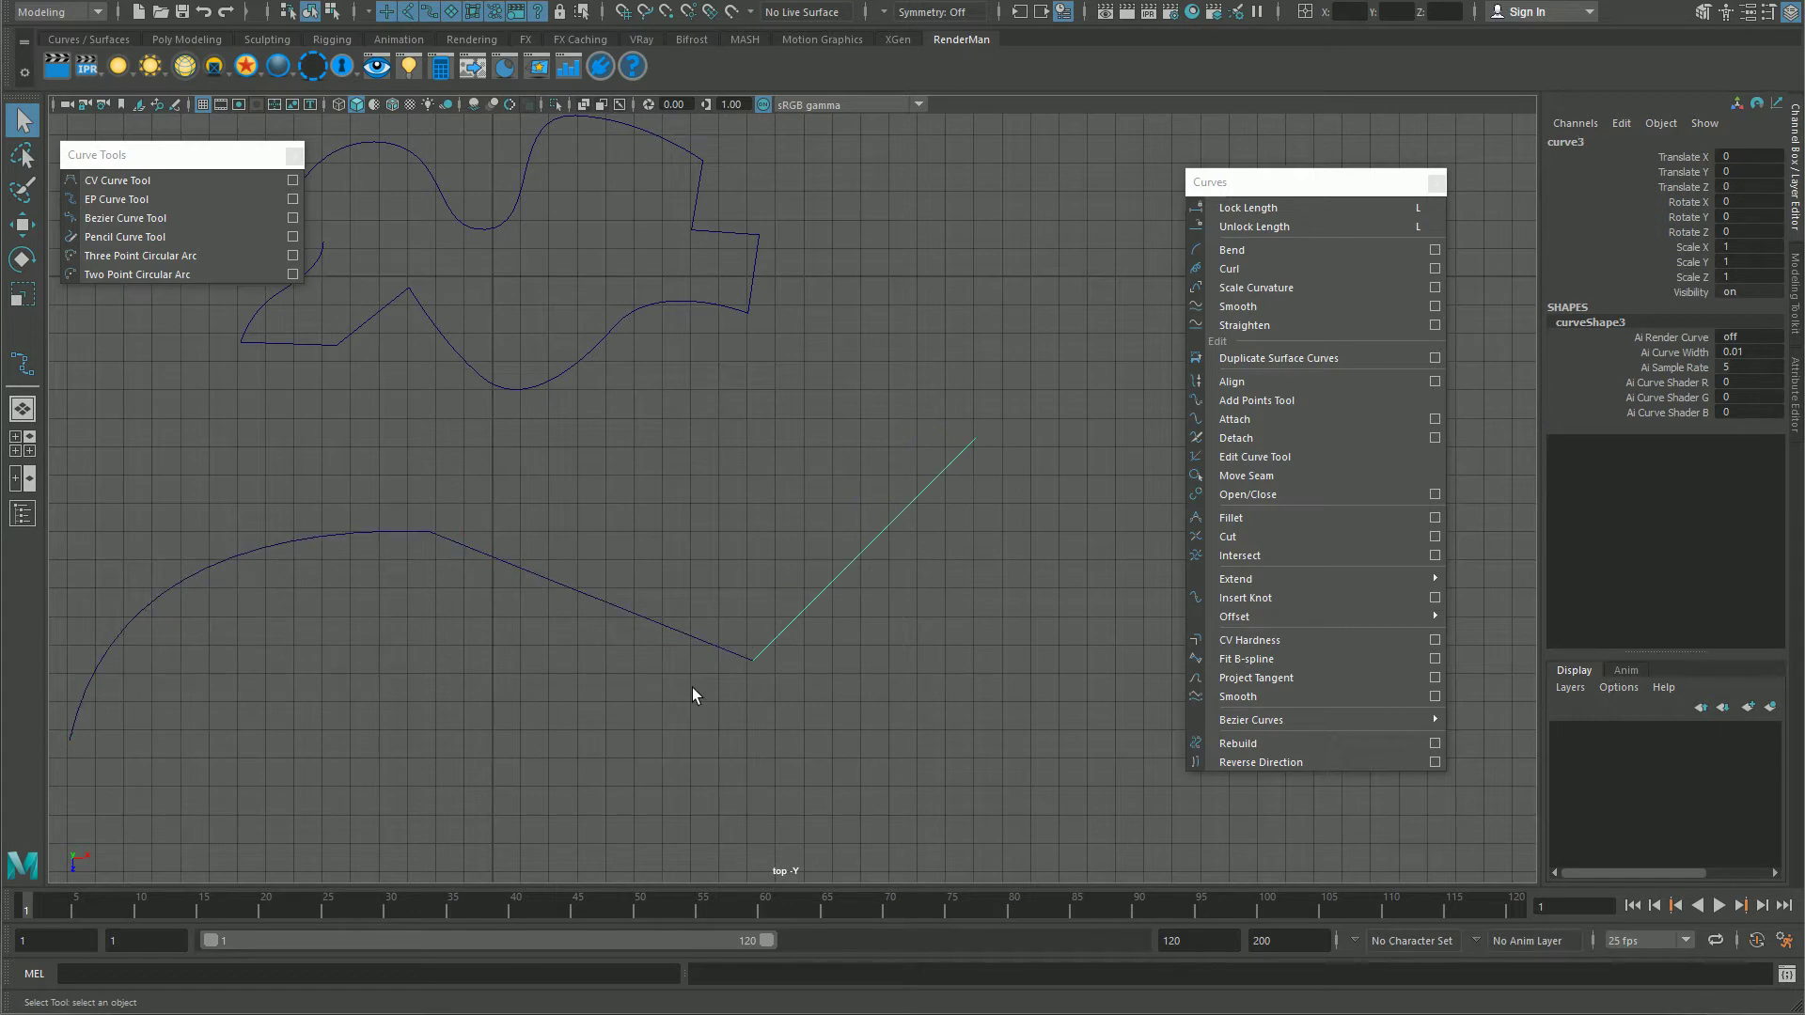
click(660, 656)
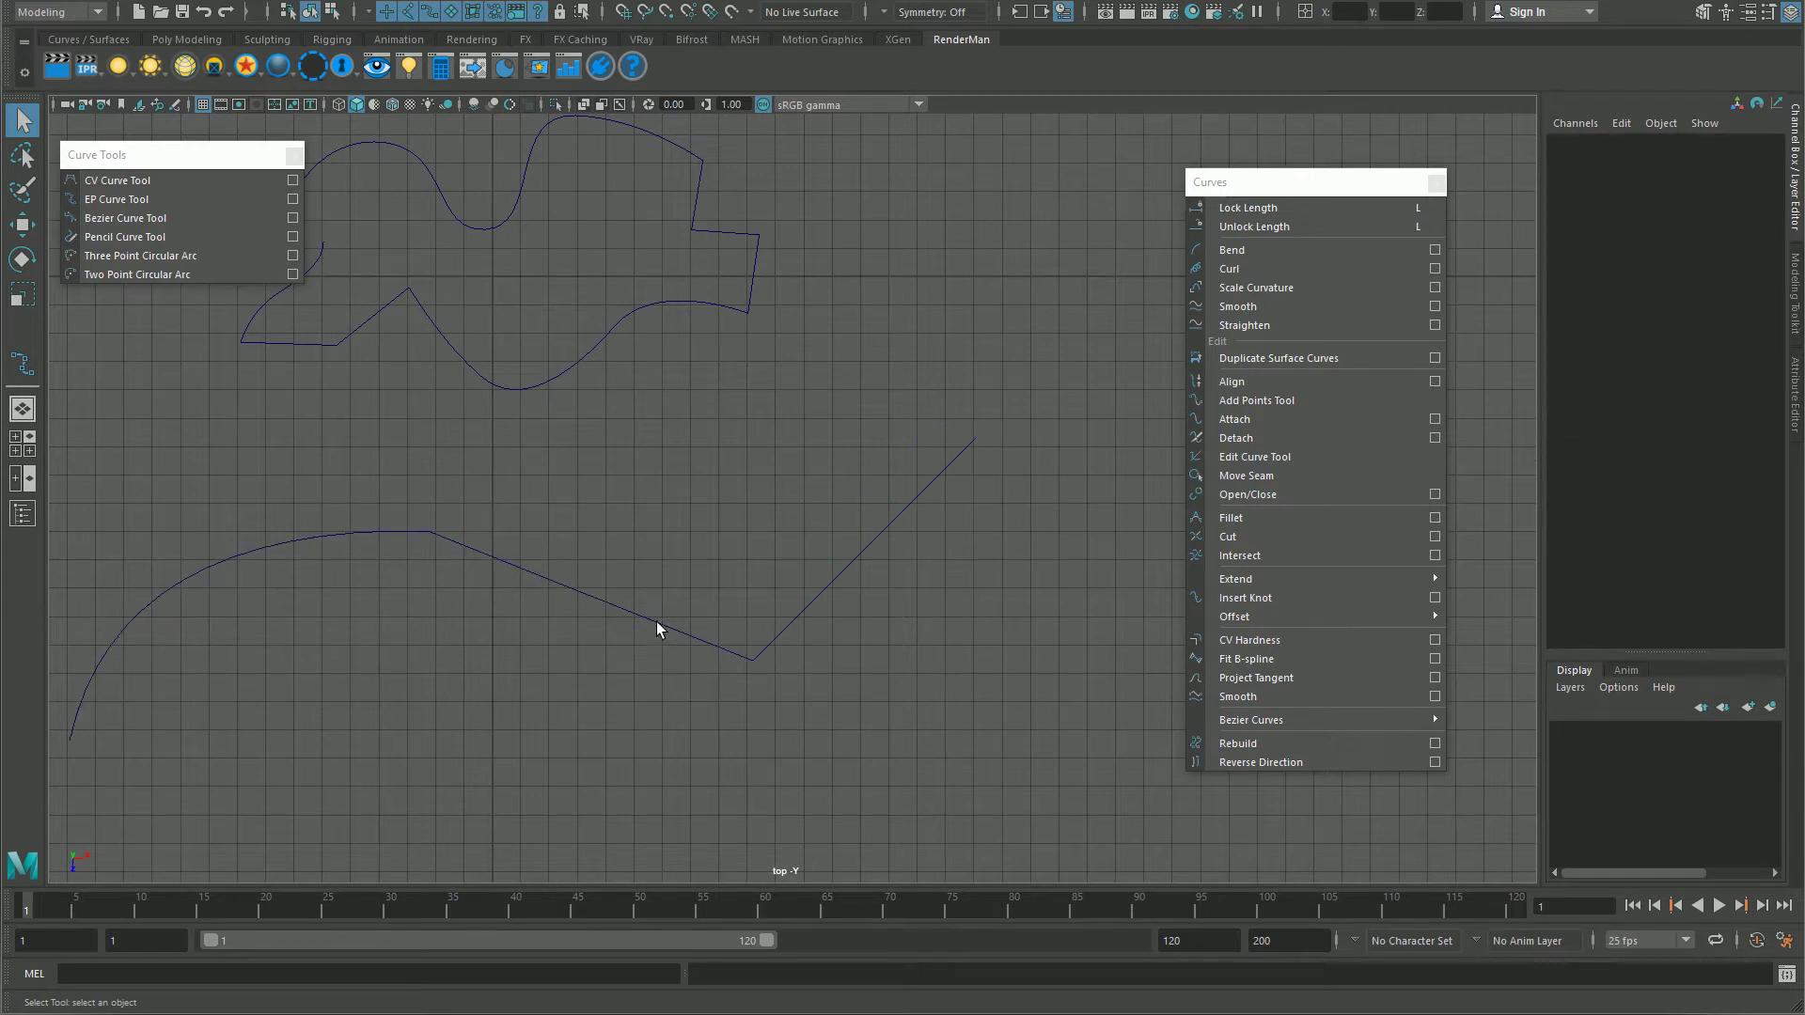
right_drag(656, 622, 640, 541)
drag(656, 618, 808, 702)
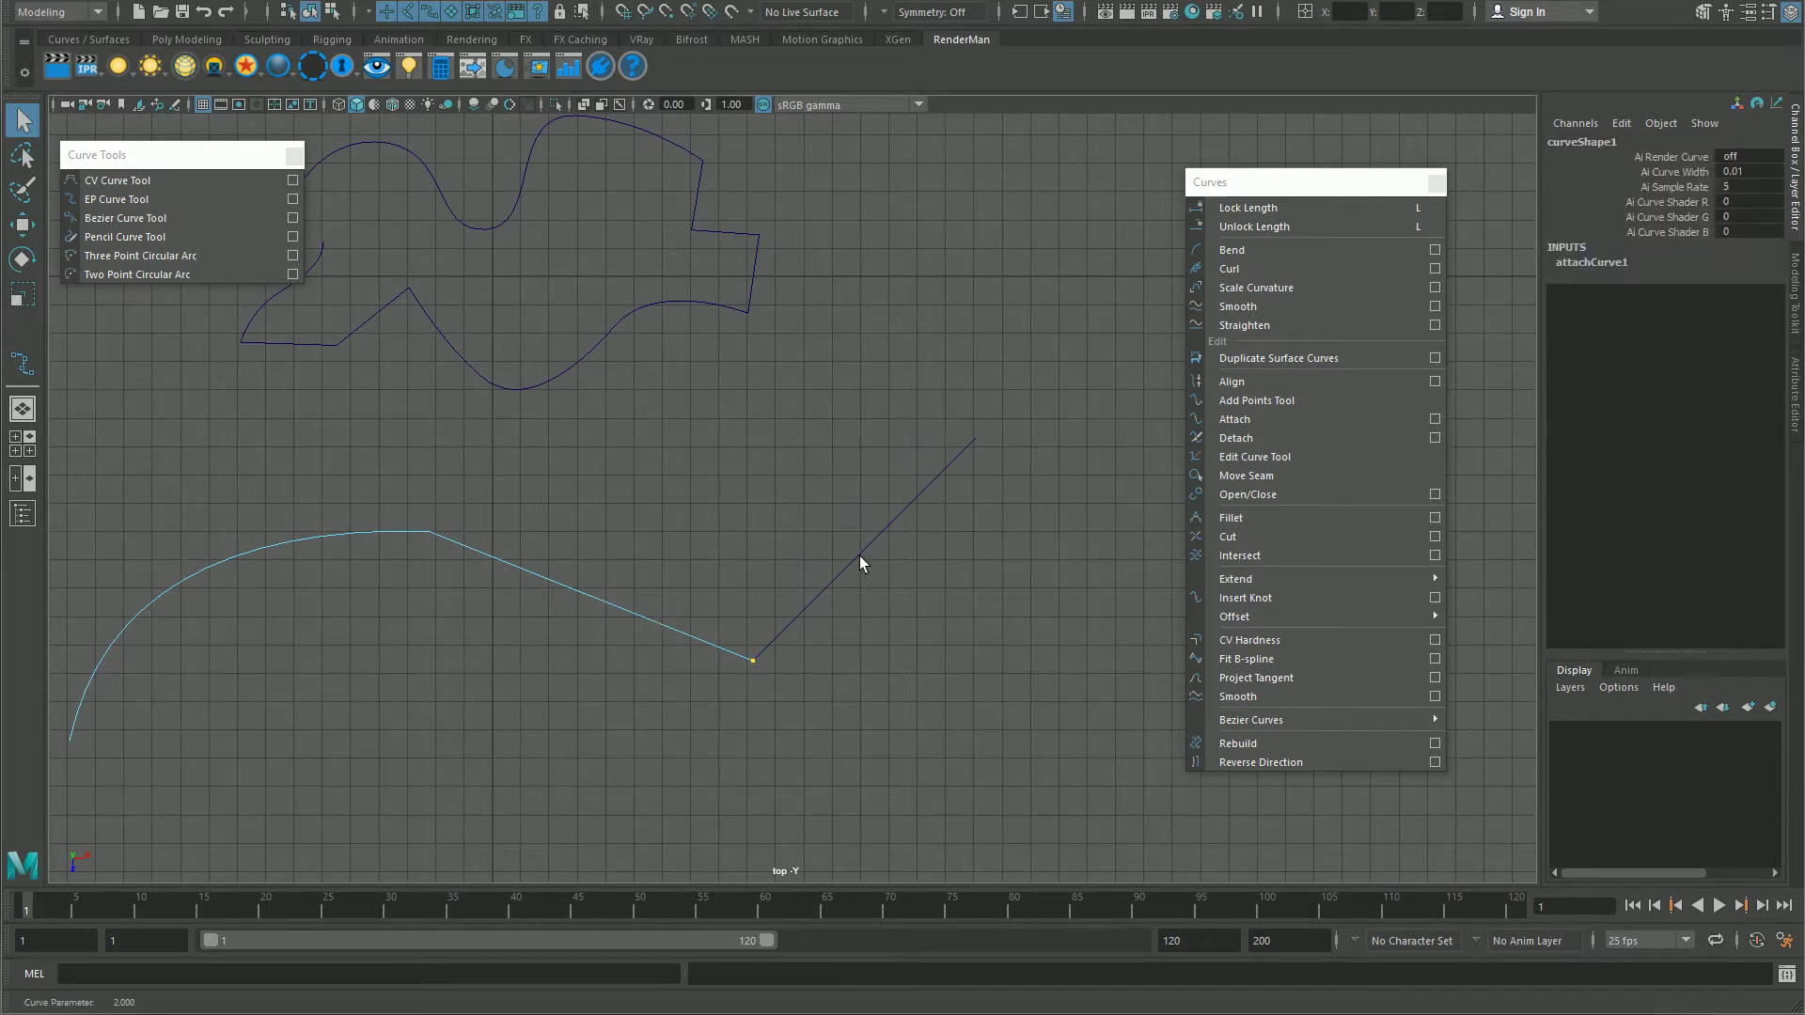
right_drag(859, 555, 859, 550)
right_drag(851, 476, 852, 475)
click(852, 555)
Step: Attach the rising line onto curve1 and display its control vertices
click(1256, 428)
alt+middle_drag(866, 752, 1034, 709)
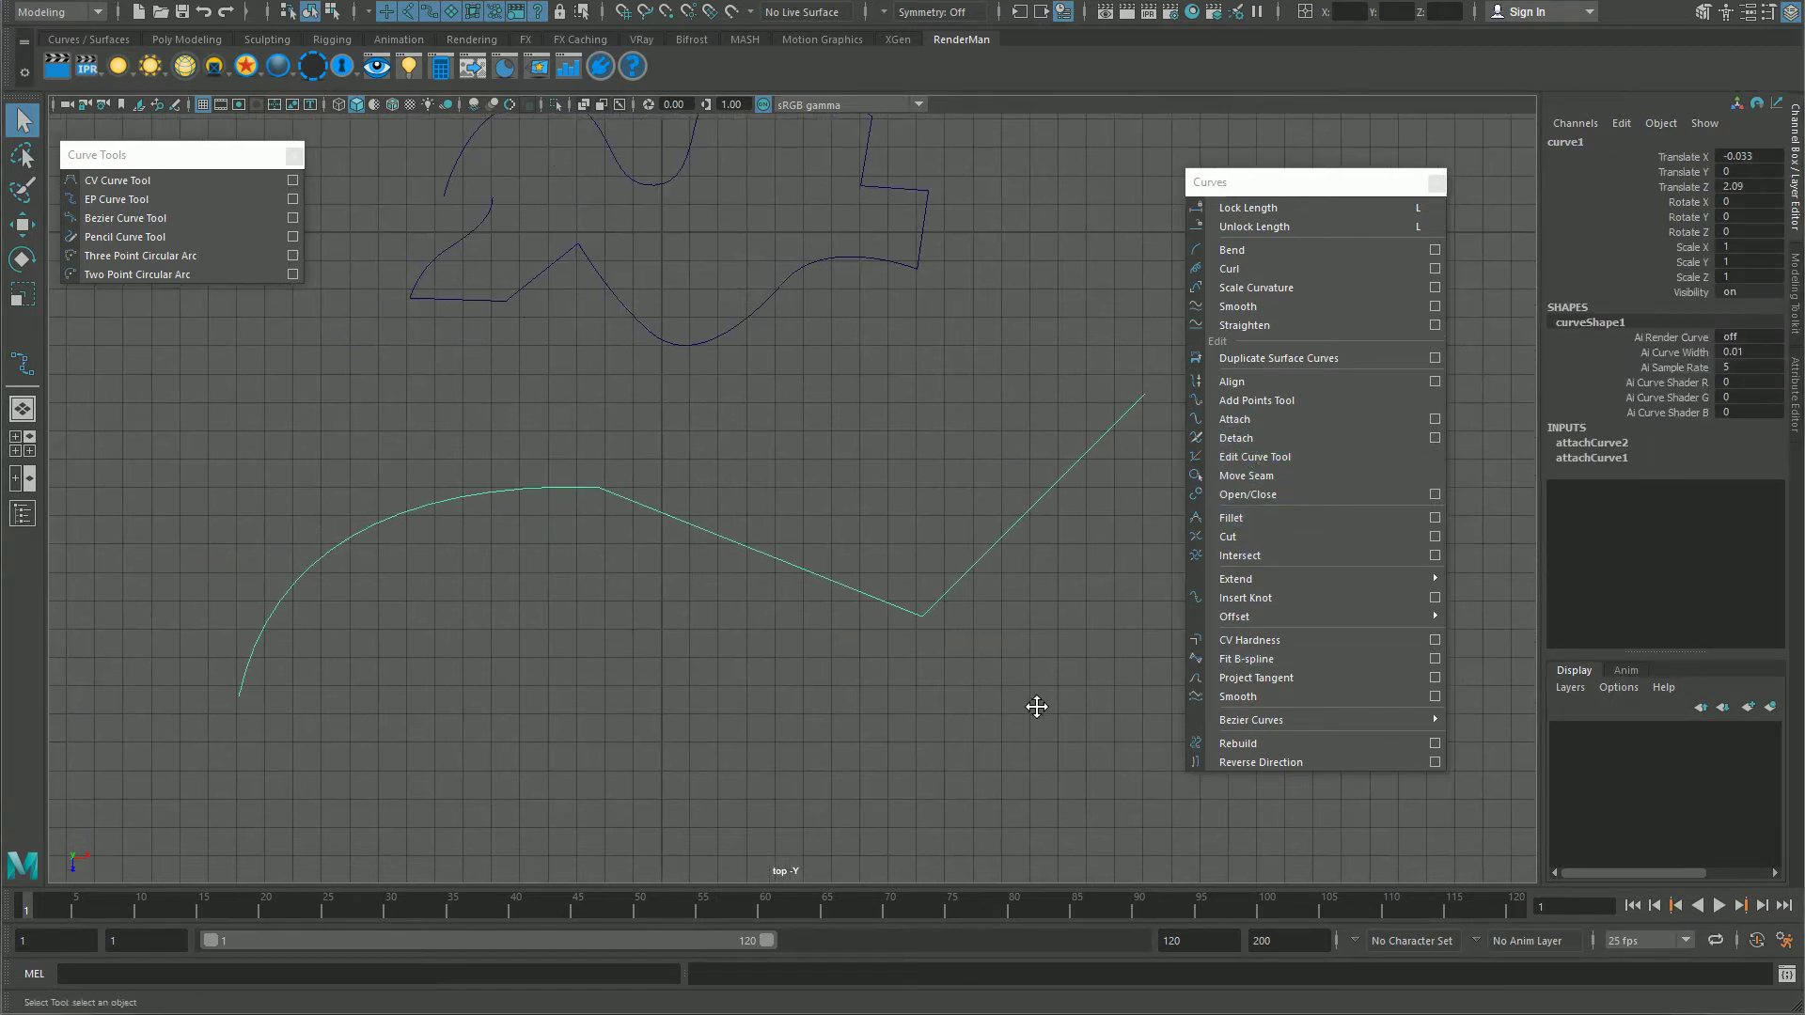
scroll(693, 576, down, 1)
right_drag(697, 520, 657, 526)
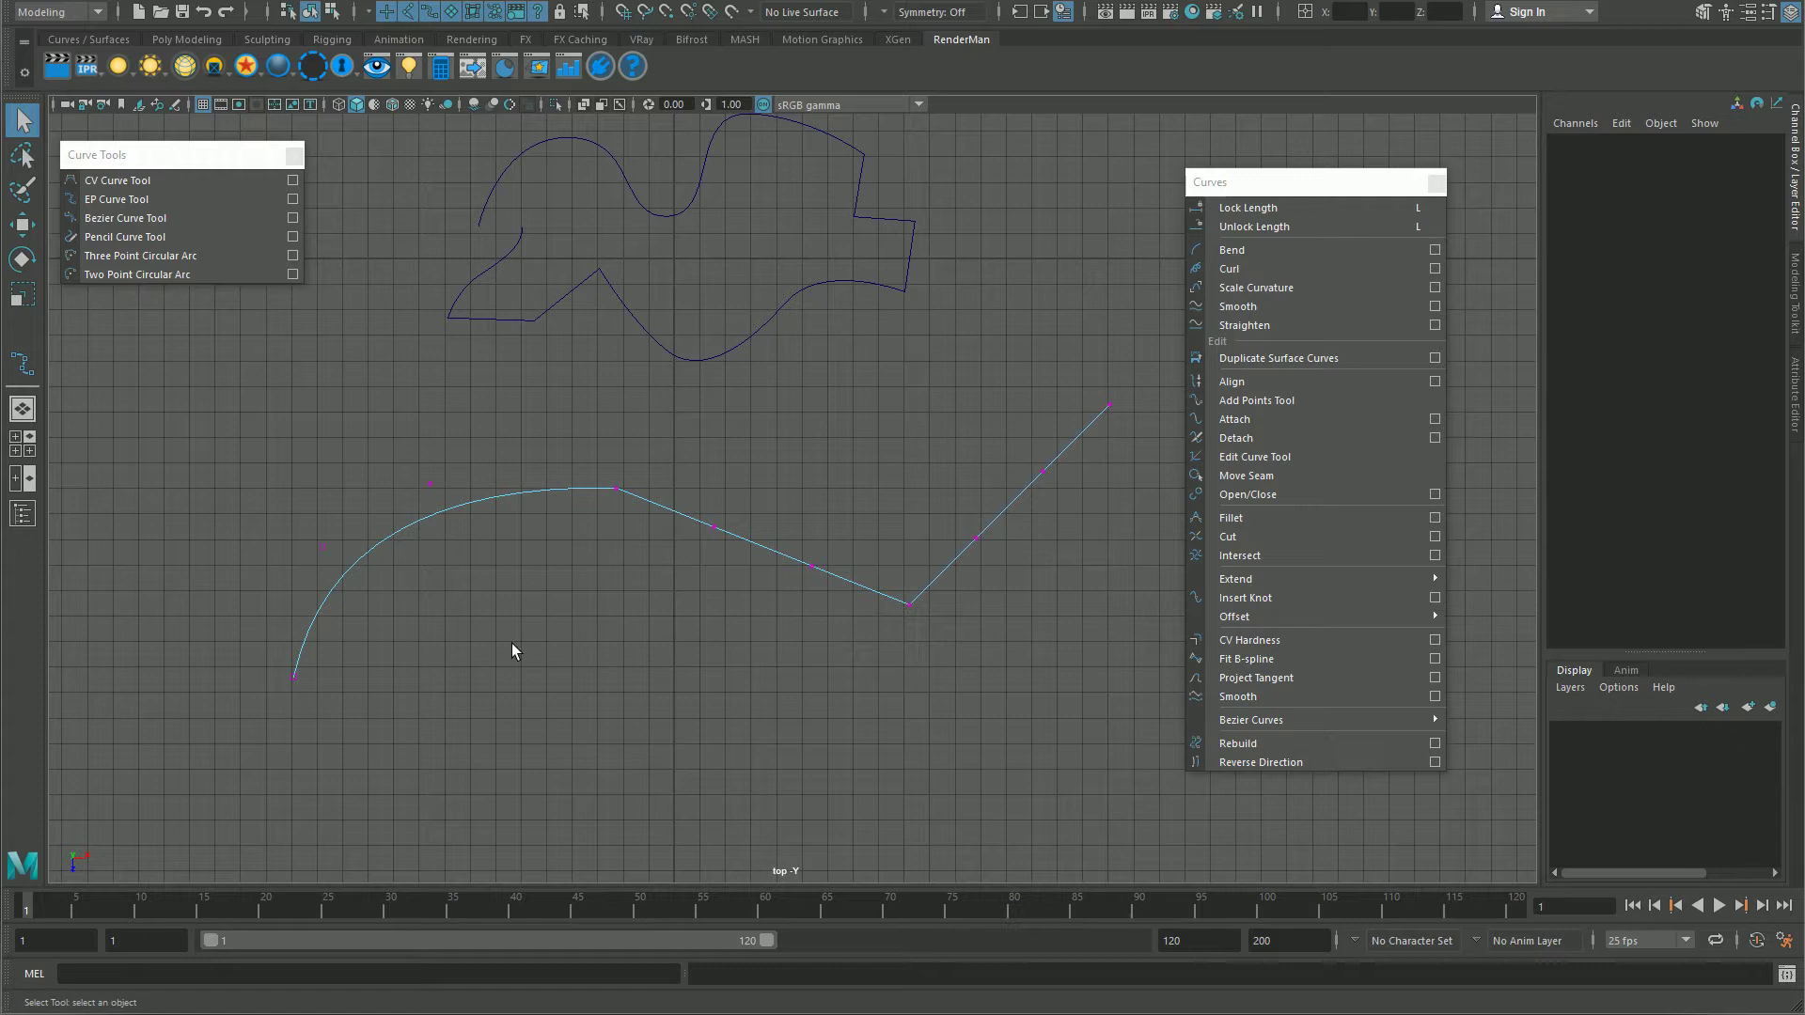
Step: Pull CV pairs on the middle and right sections into smooth arcs, then return to object mode
drag(700, 484, 849, 635)
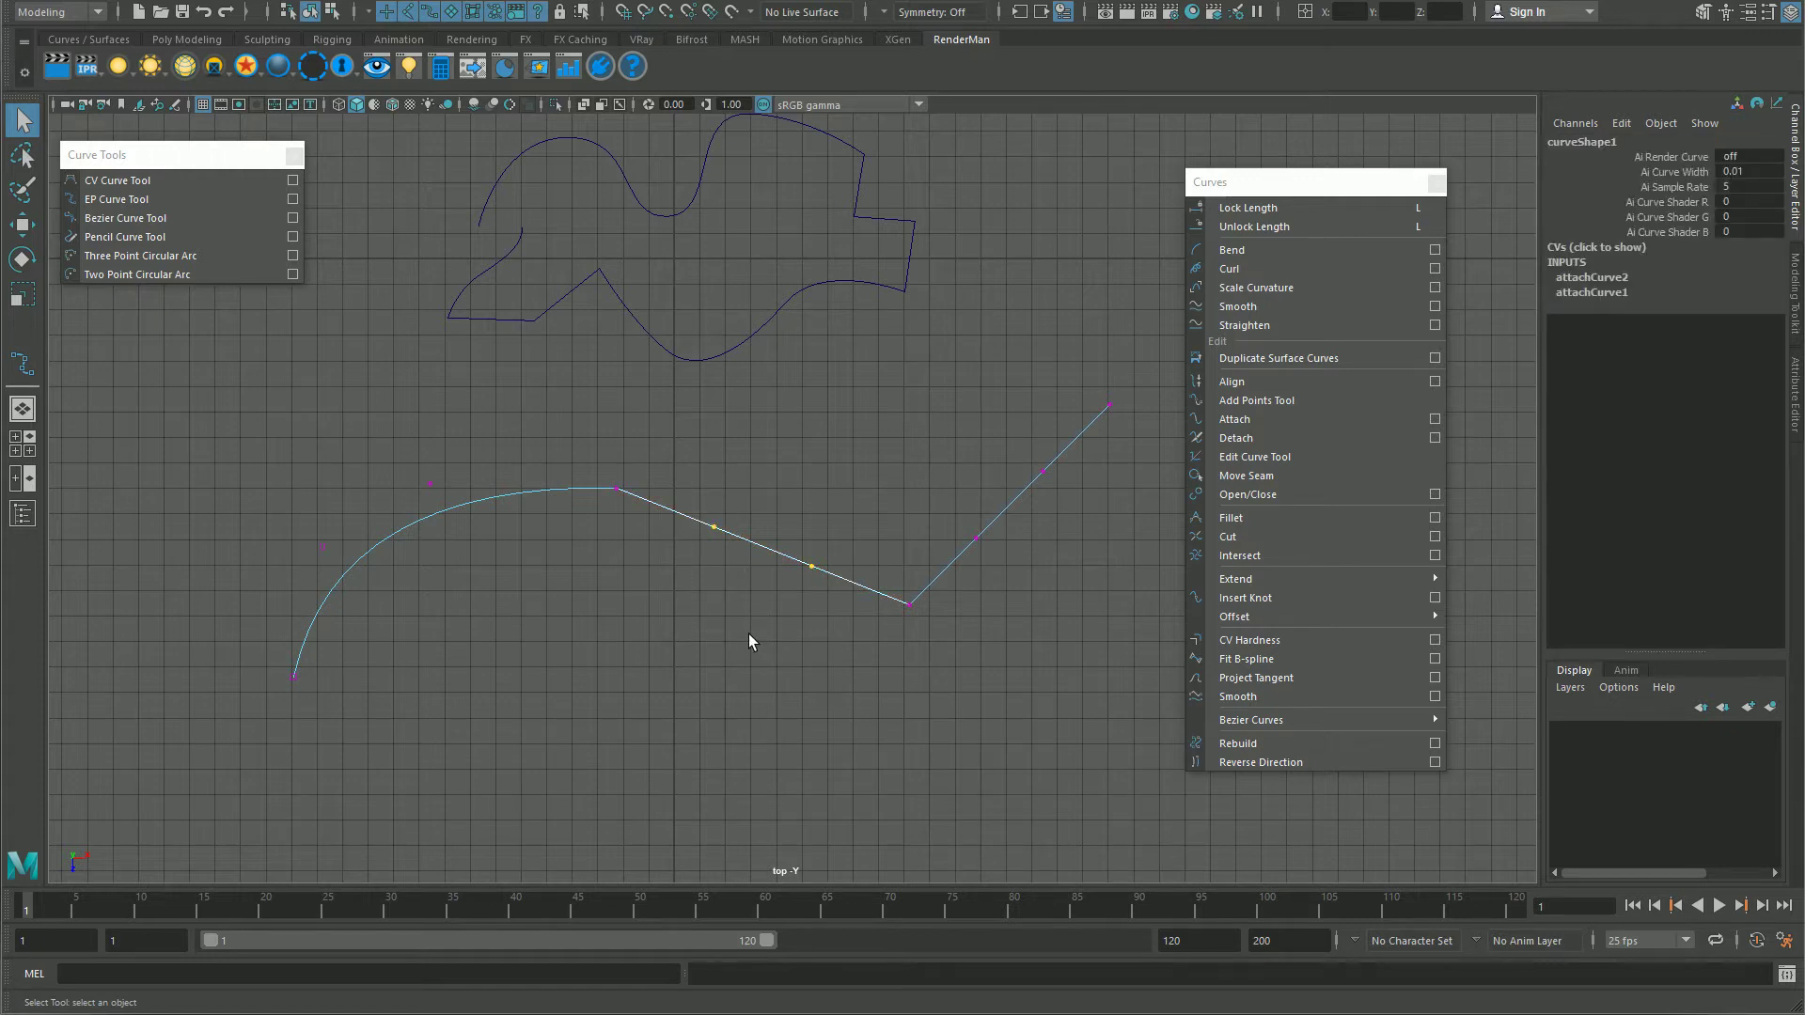
key(w)
middle_drag(735, 609, 684, 688)
drag(971, 447, 1071, 572)
middle_drag(1076, 597, 1022, 545)
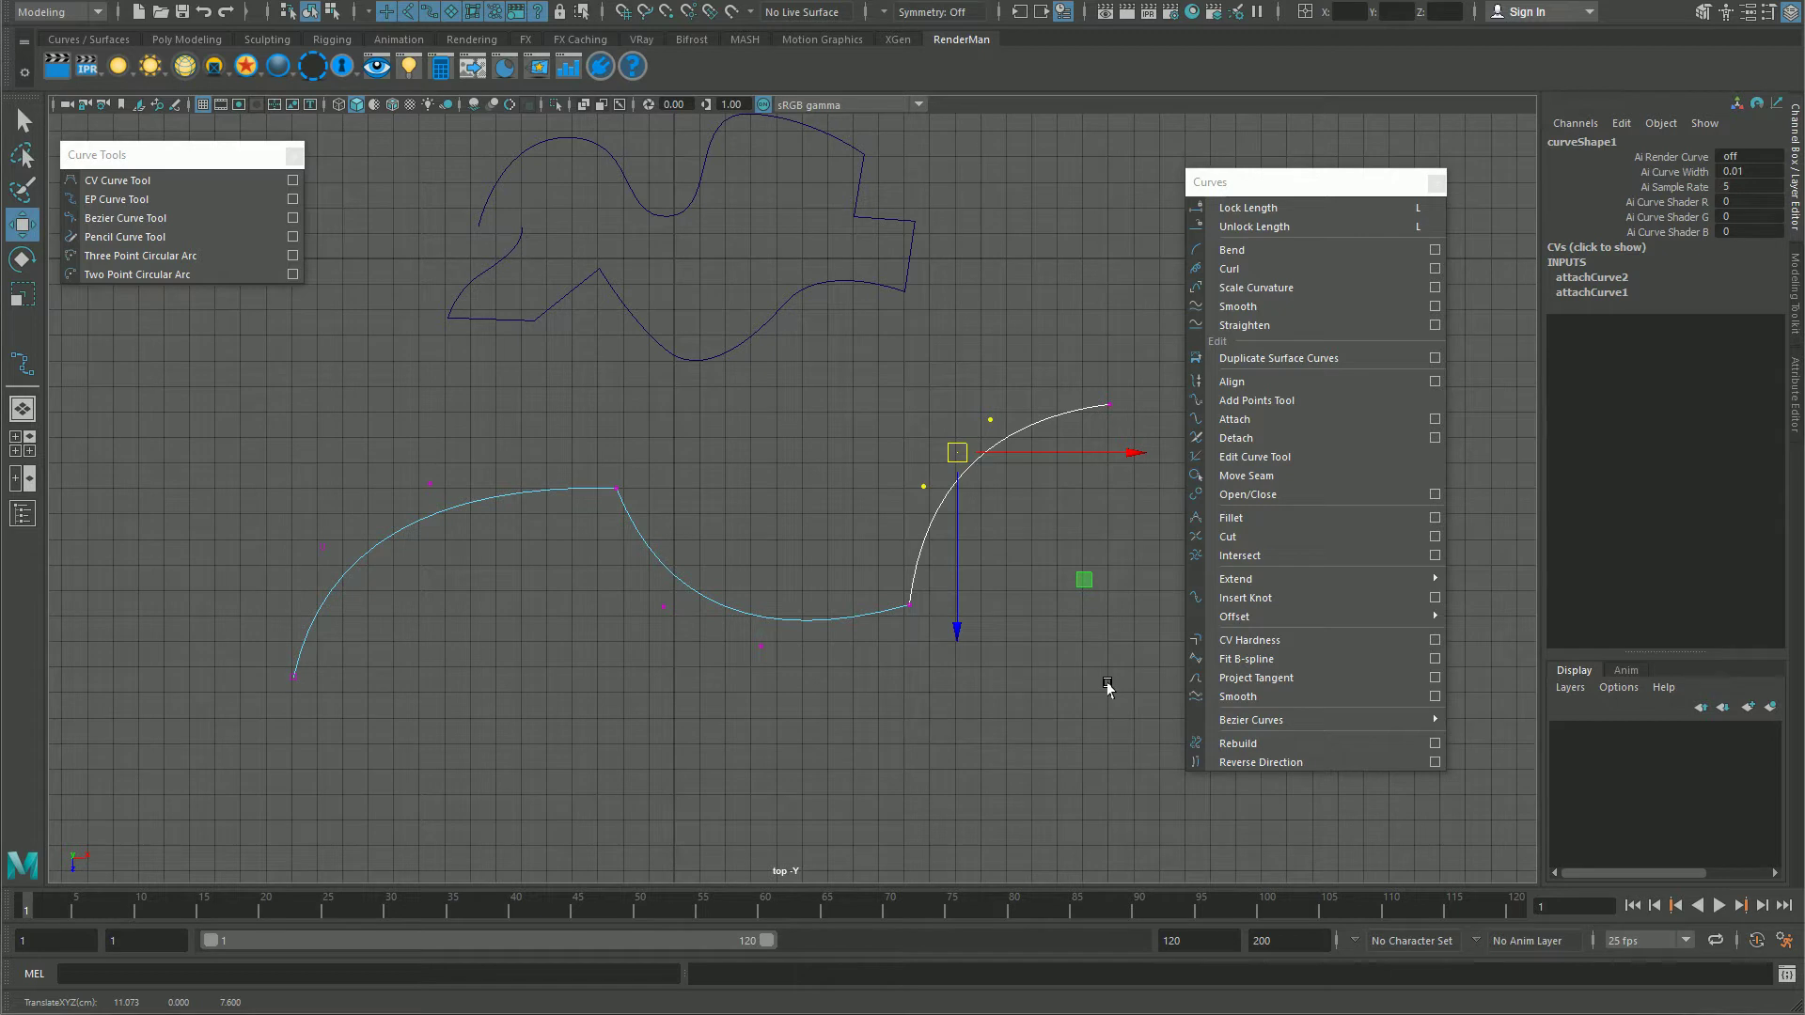
key(F8)
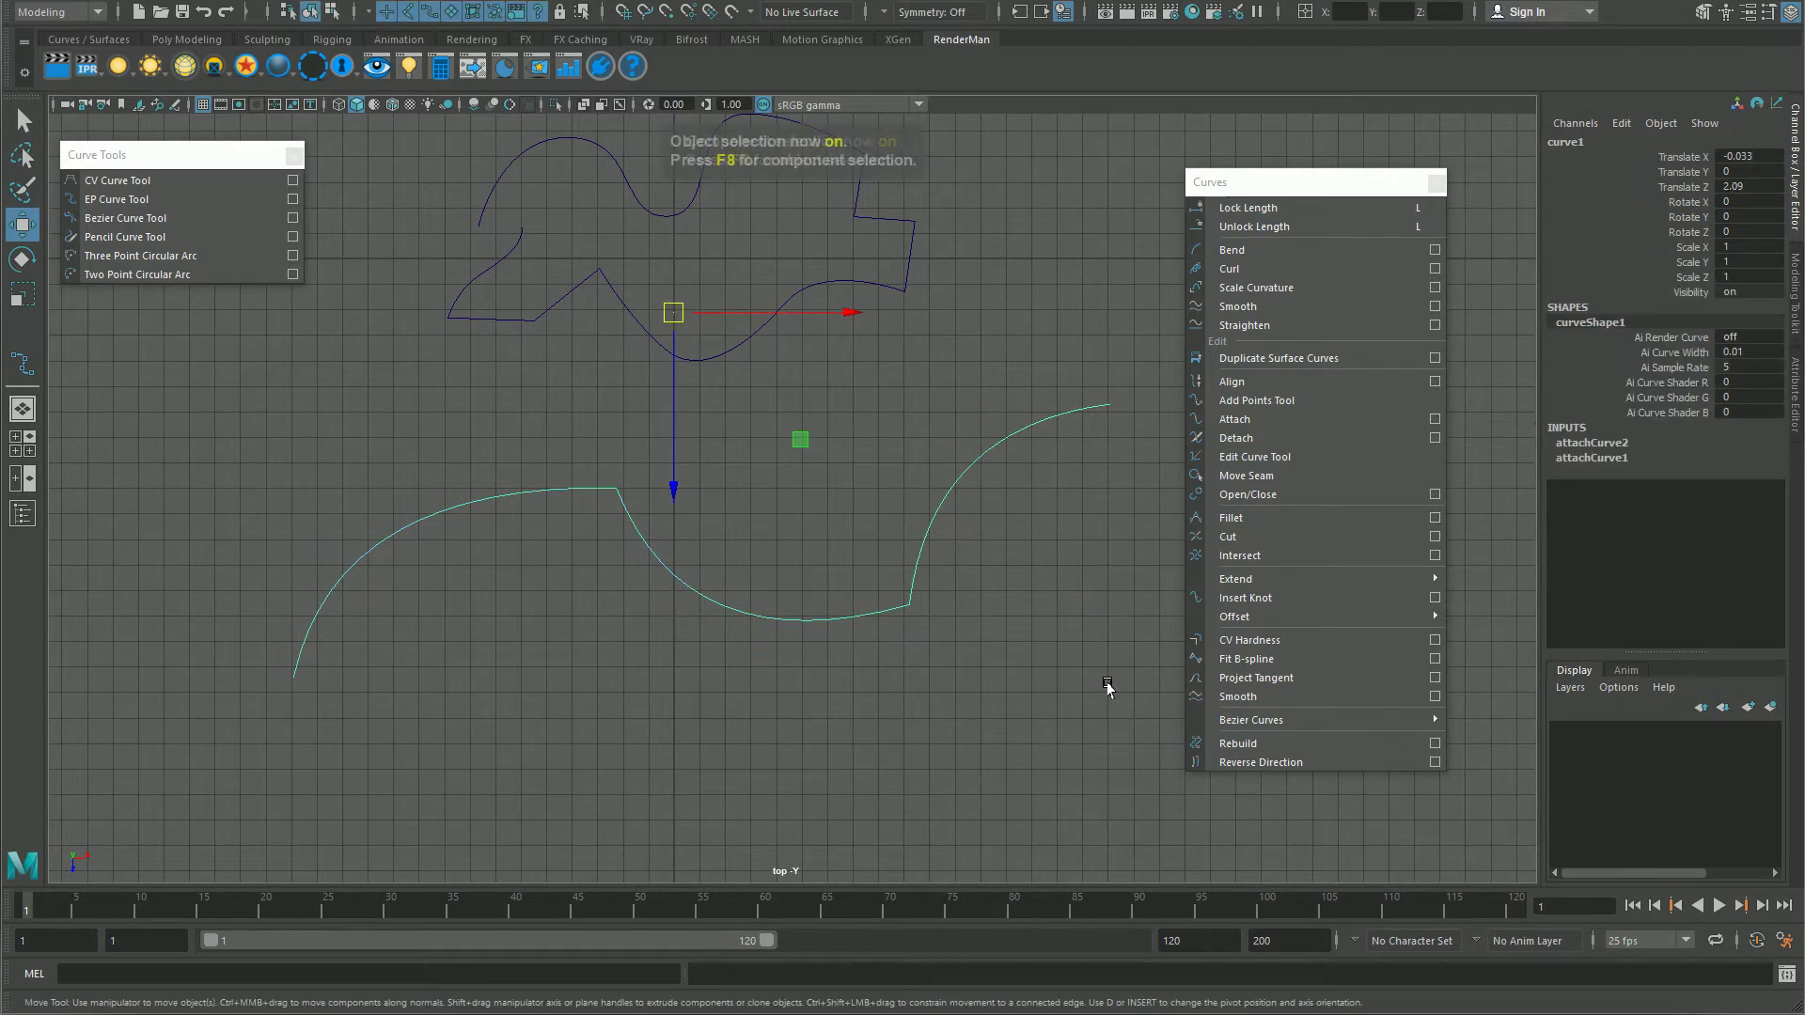
alt+right_drag(1020, 685, 670, 627)
alt+middle_drag(671, 627, 709, 636)
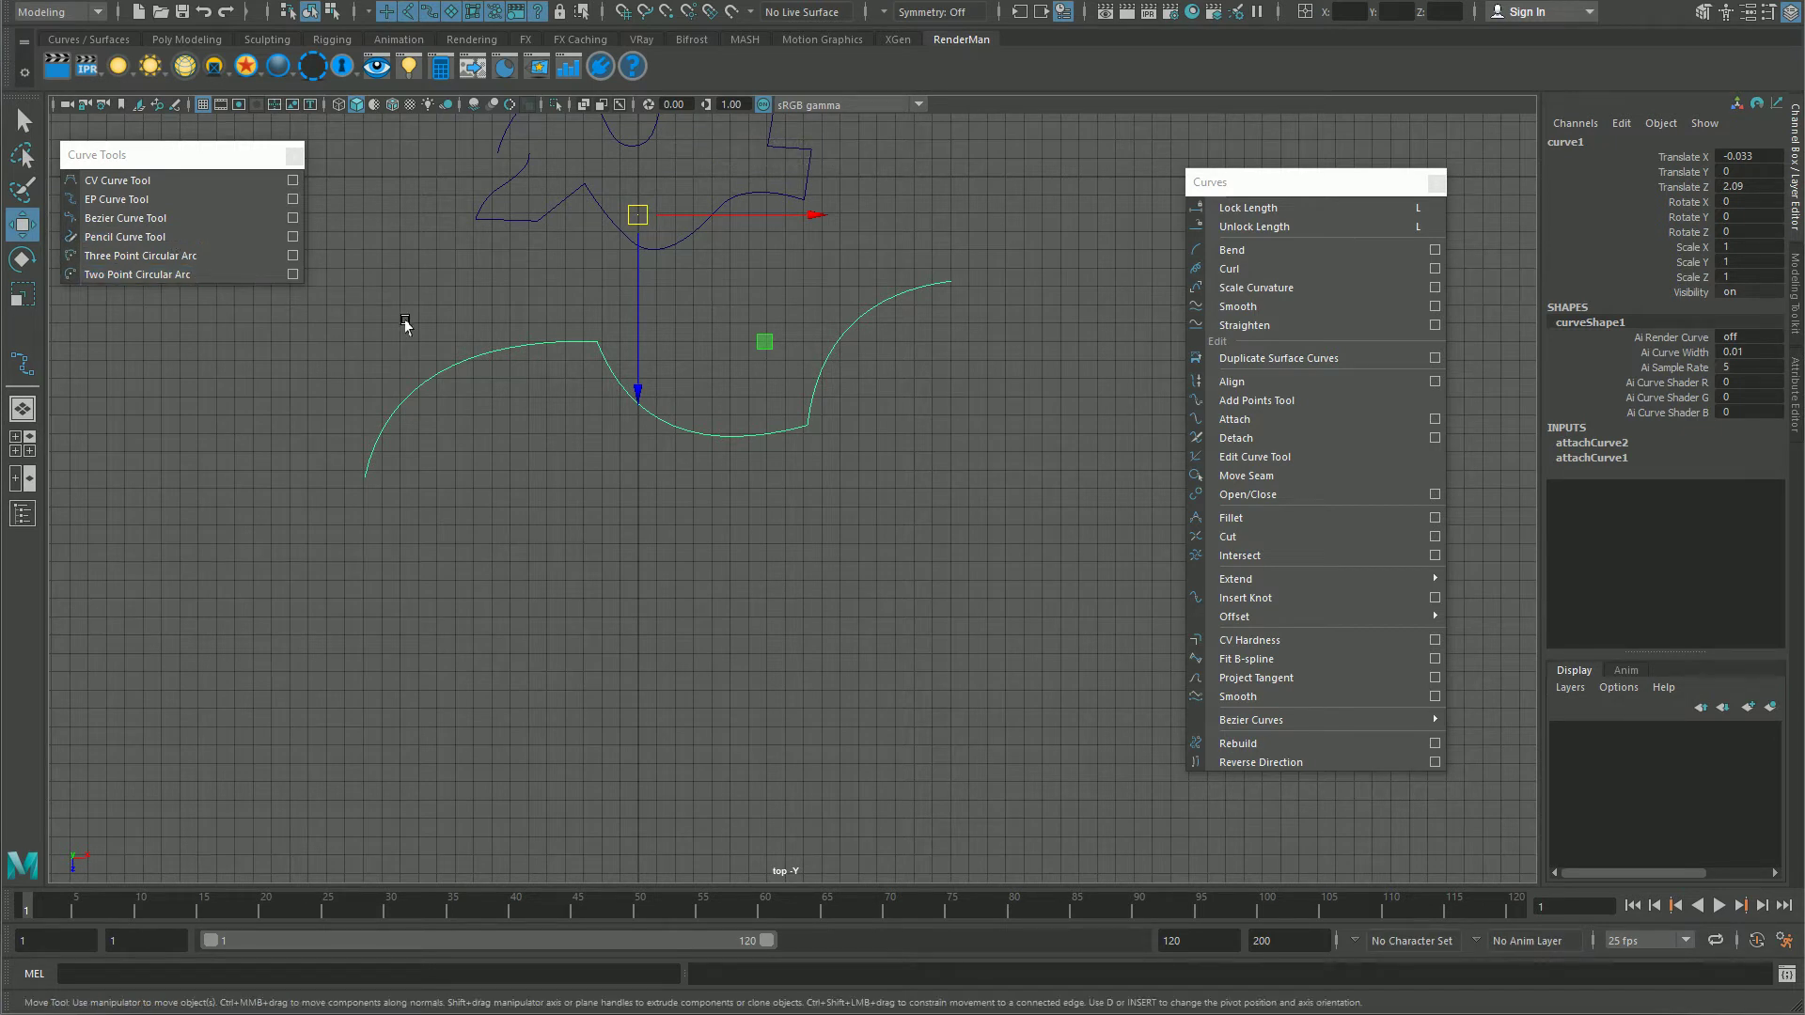
Step: Draw a six-point CV curve from the lower left, dipping down and rising to the upper right
click(117, 182)
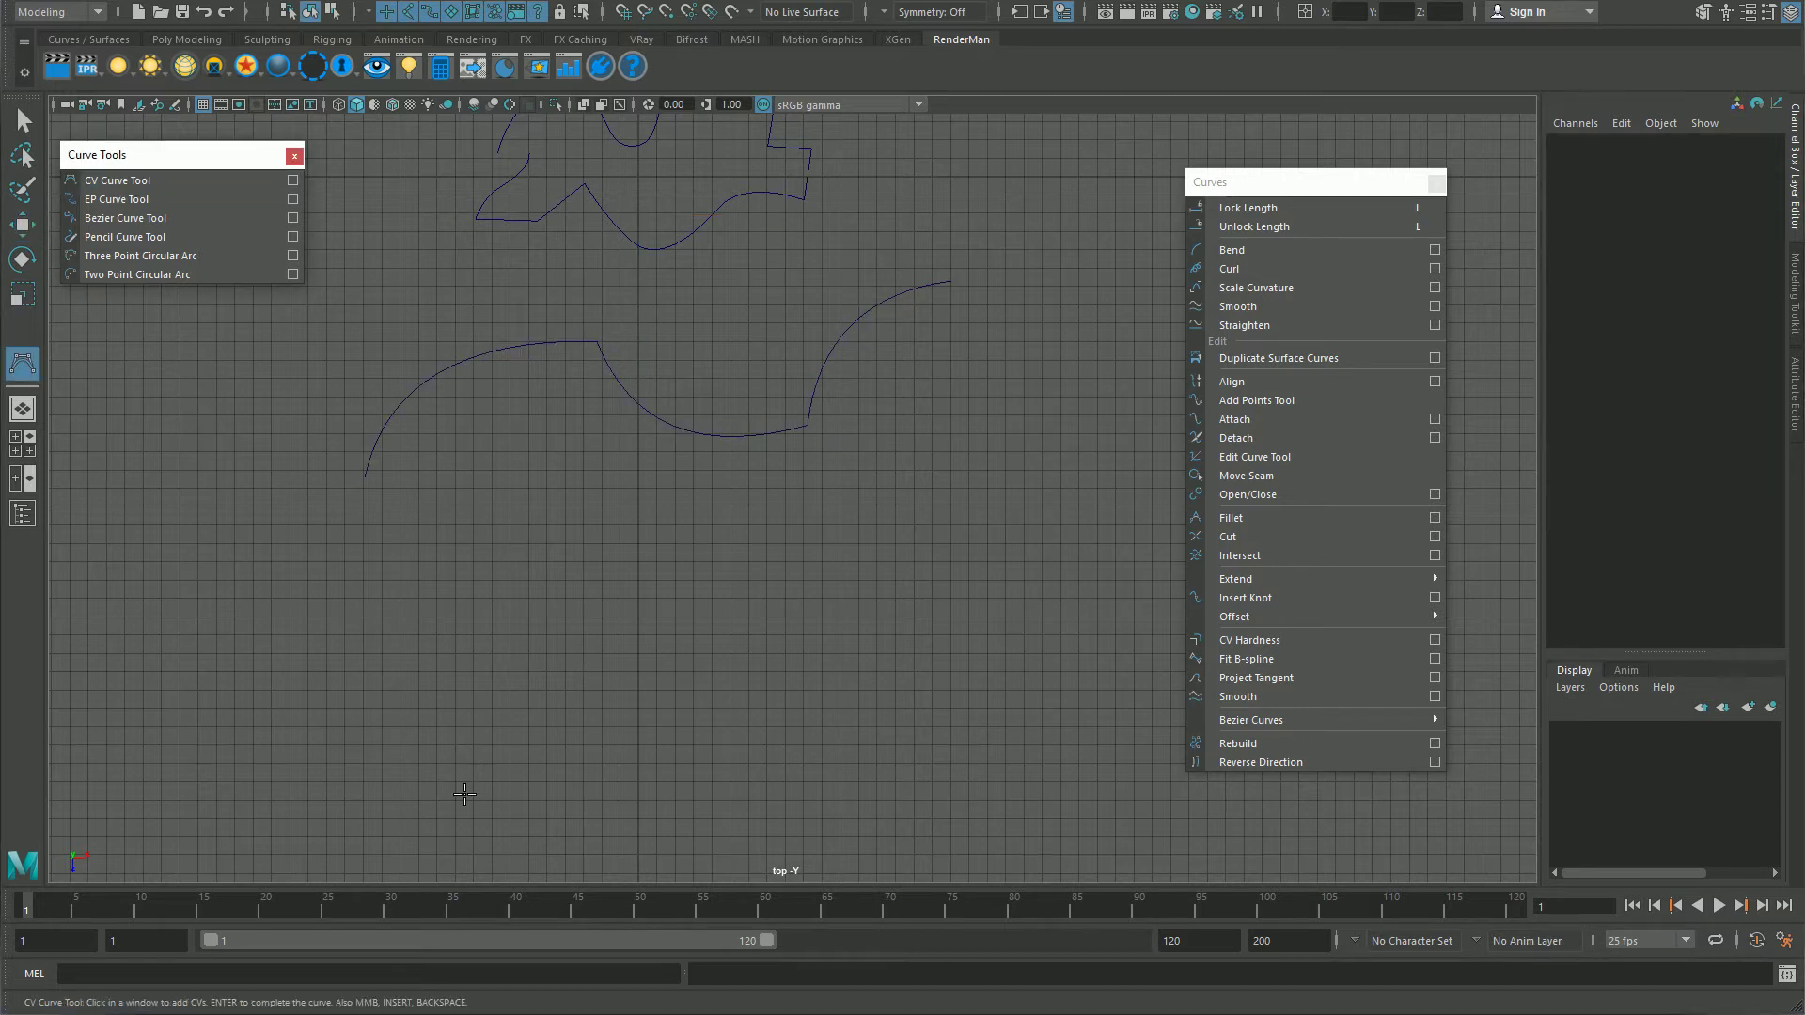
click(312, 755)
click(429, 612)
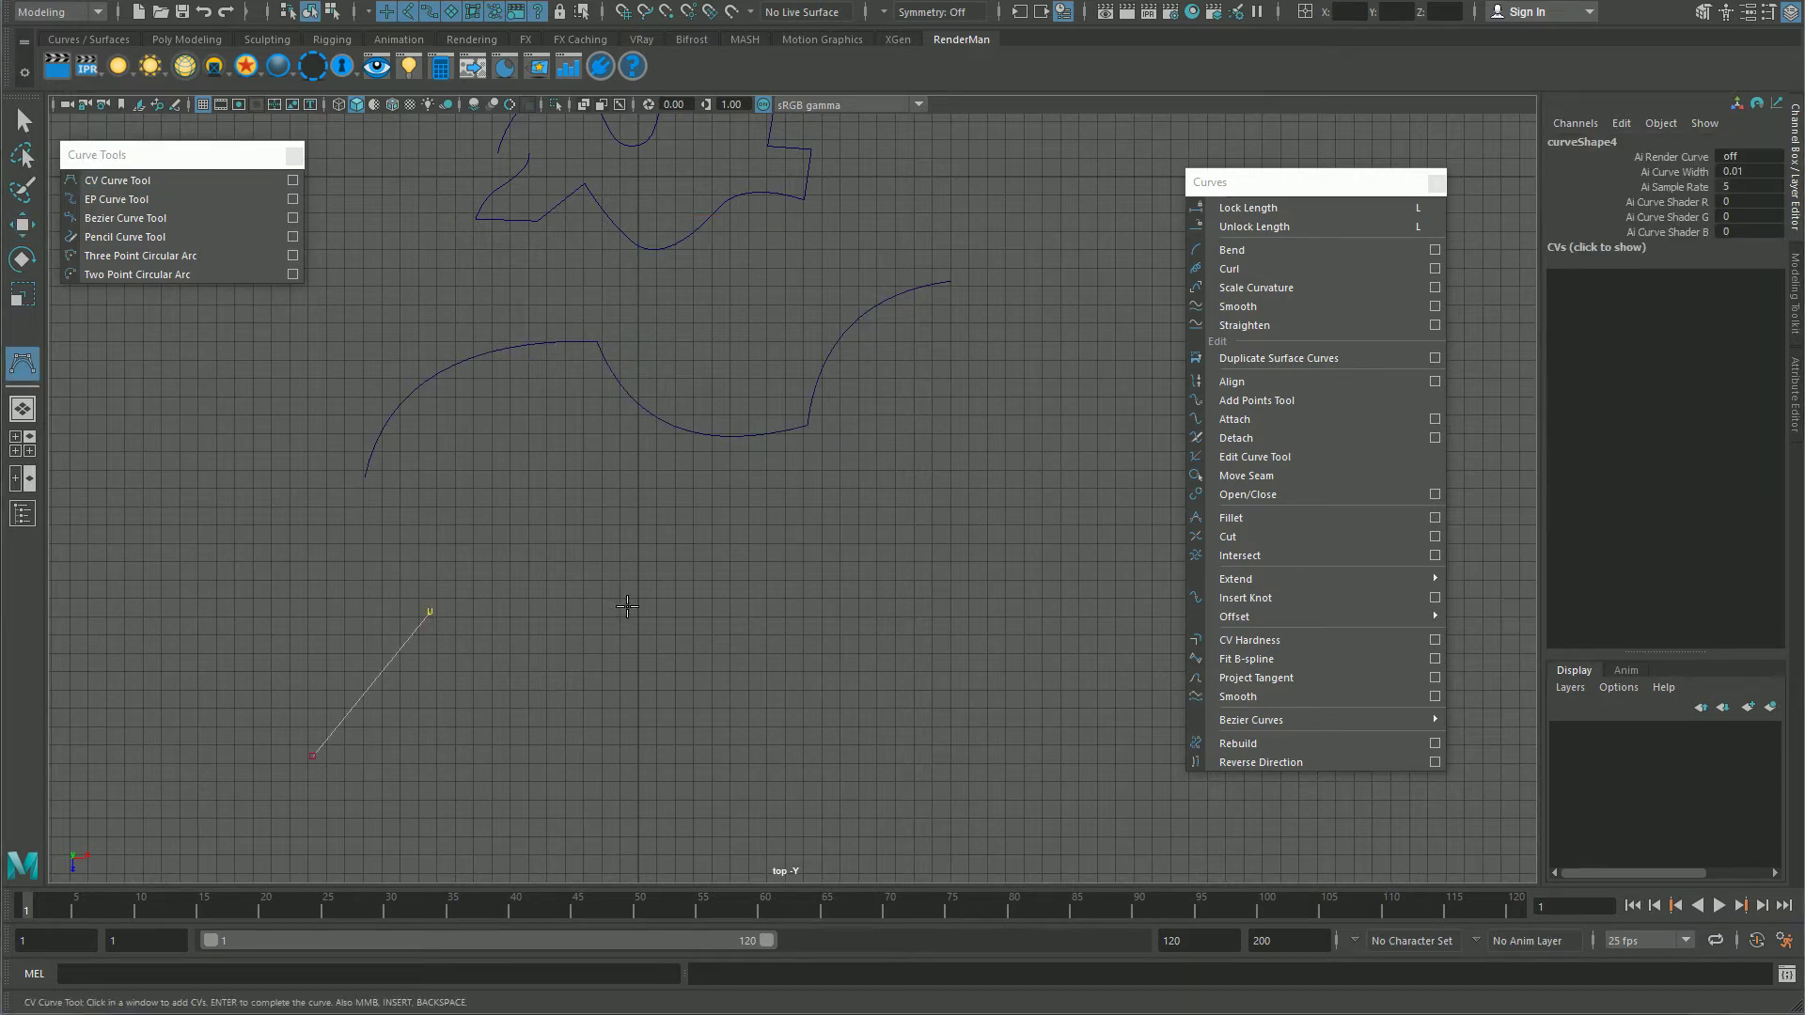
click(628, 607)
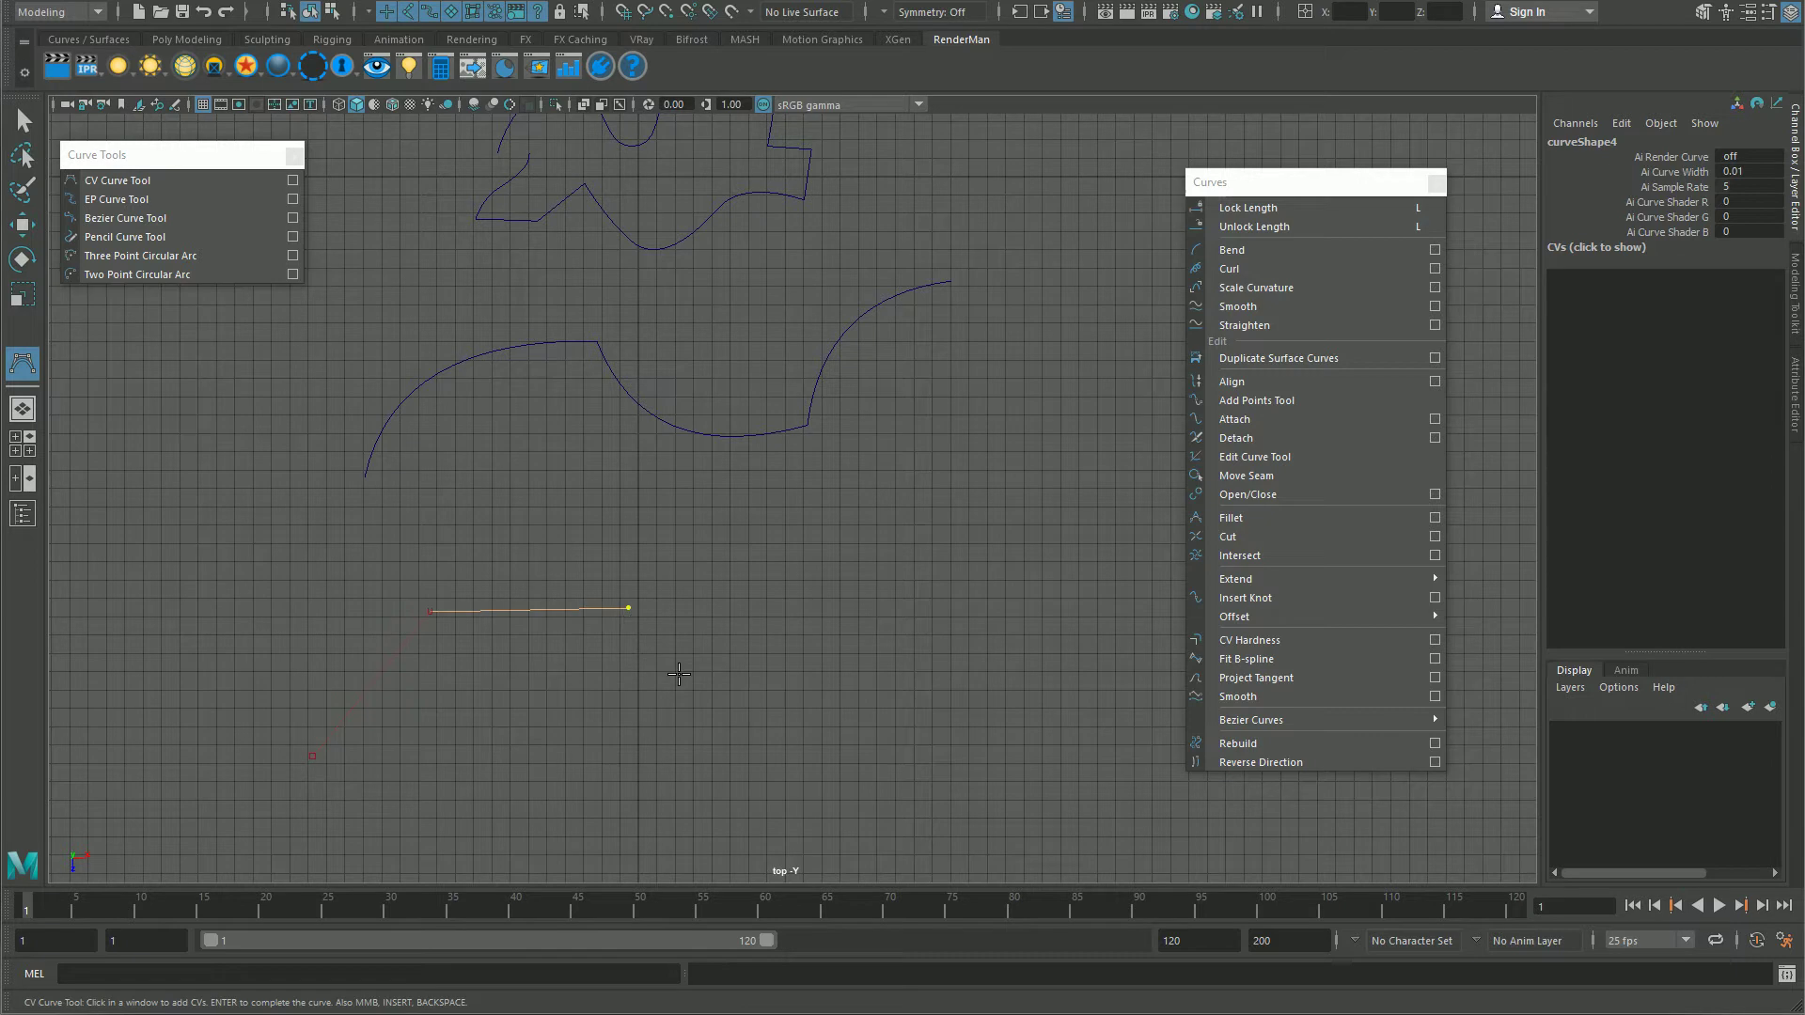
click(713, 732)
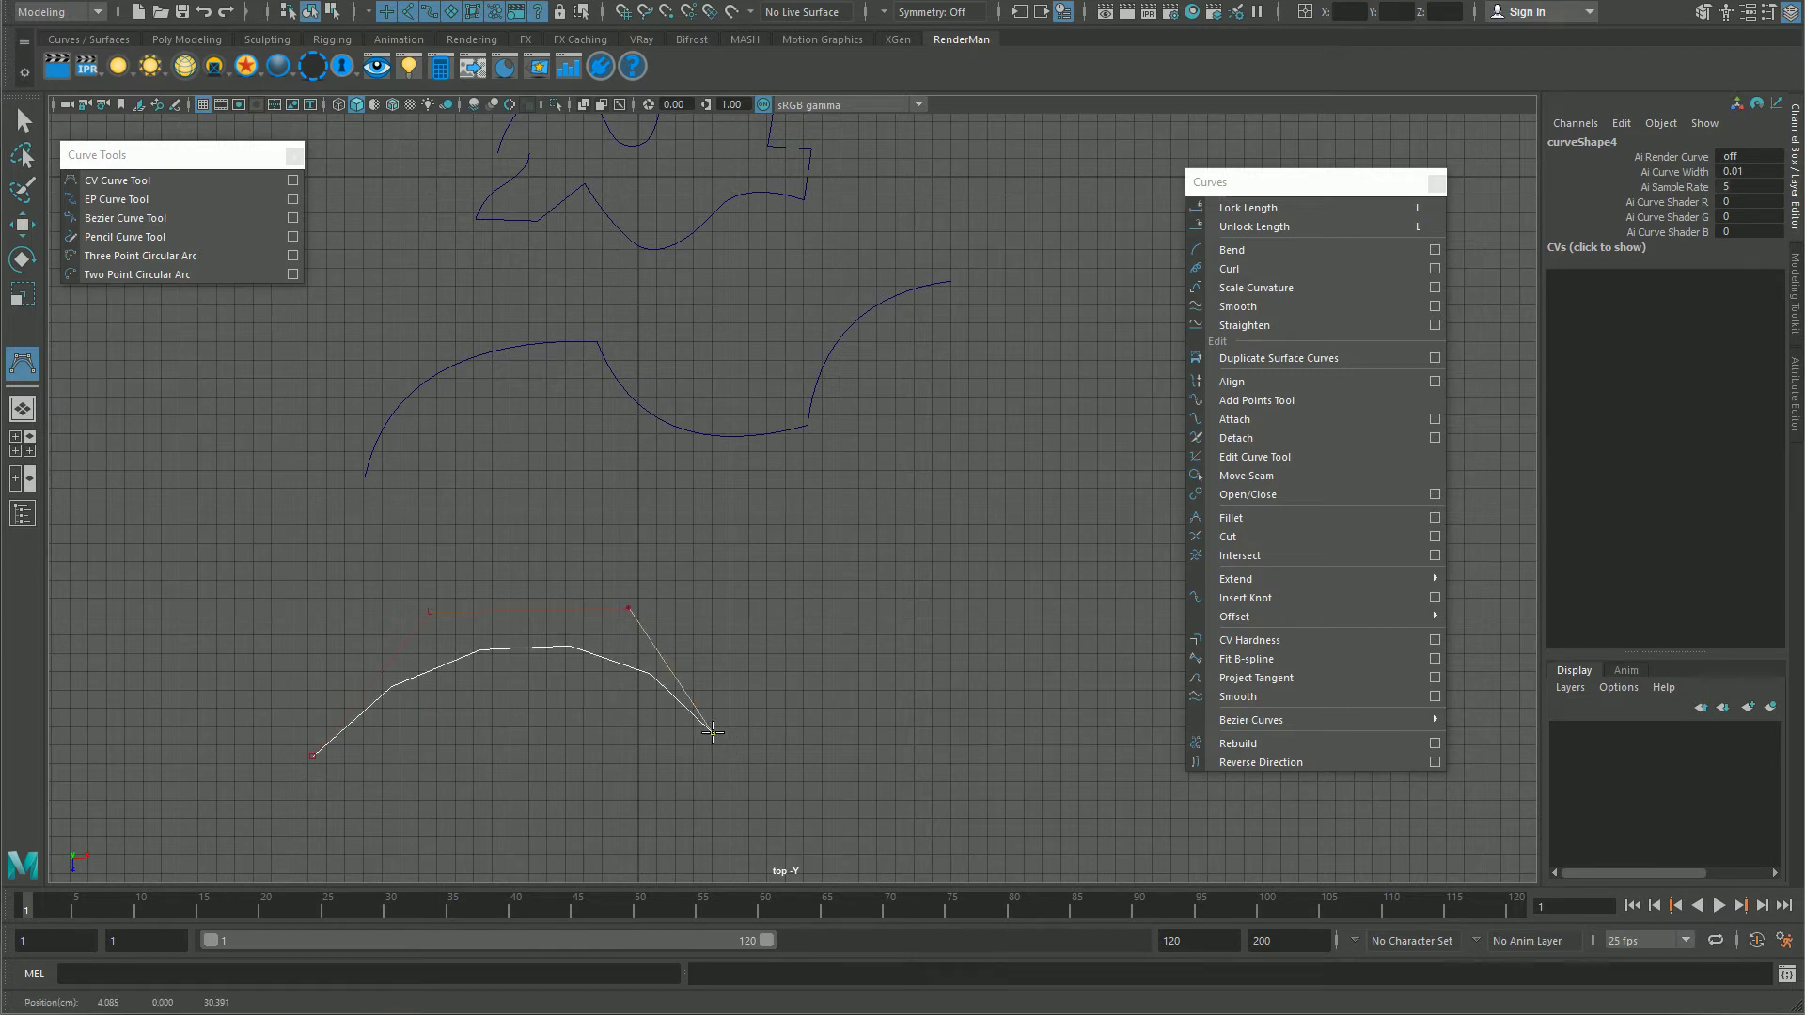
click(821, 658)
click(847, 561)
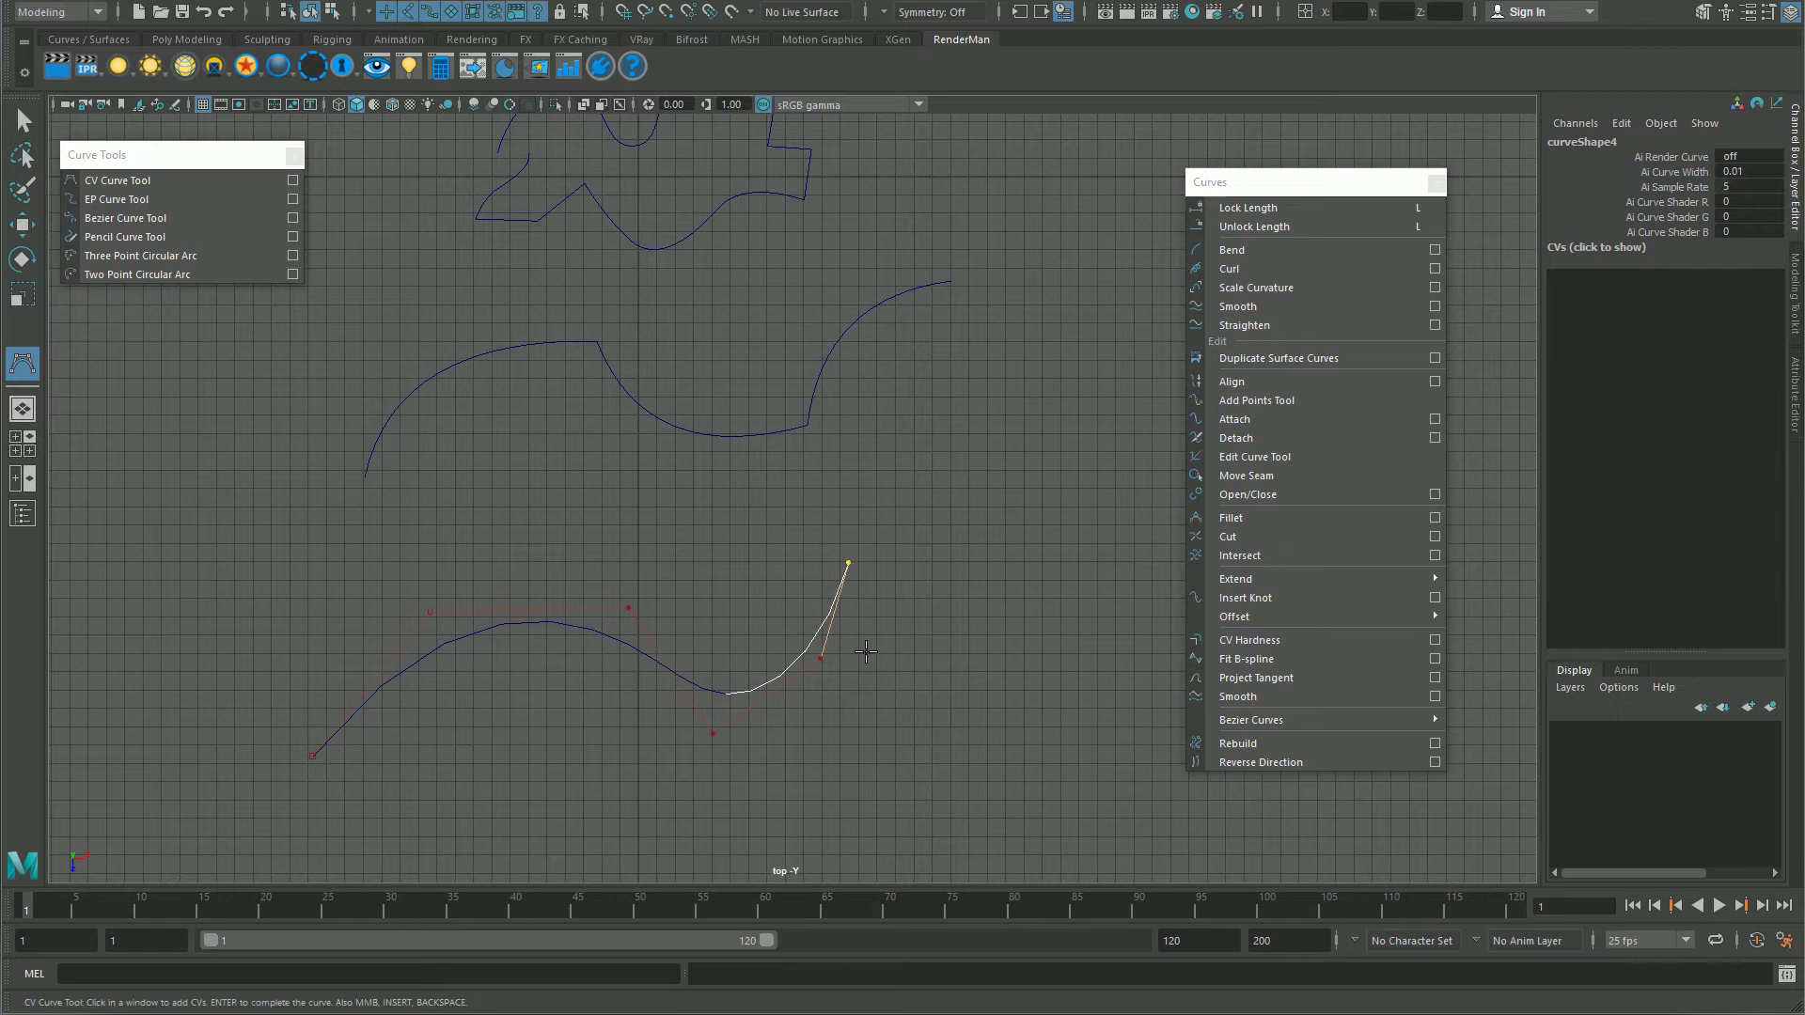
key(Return)
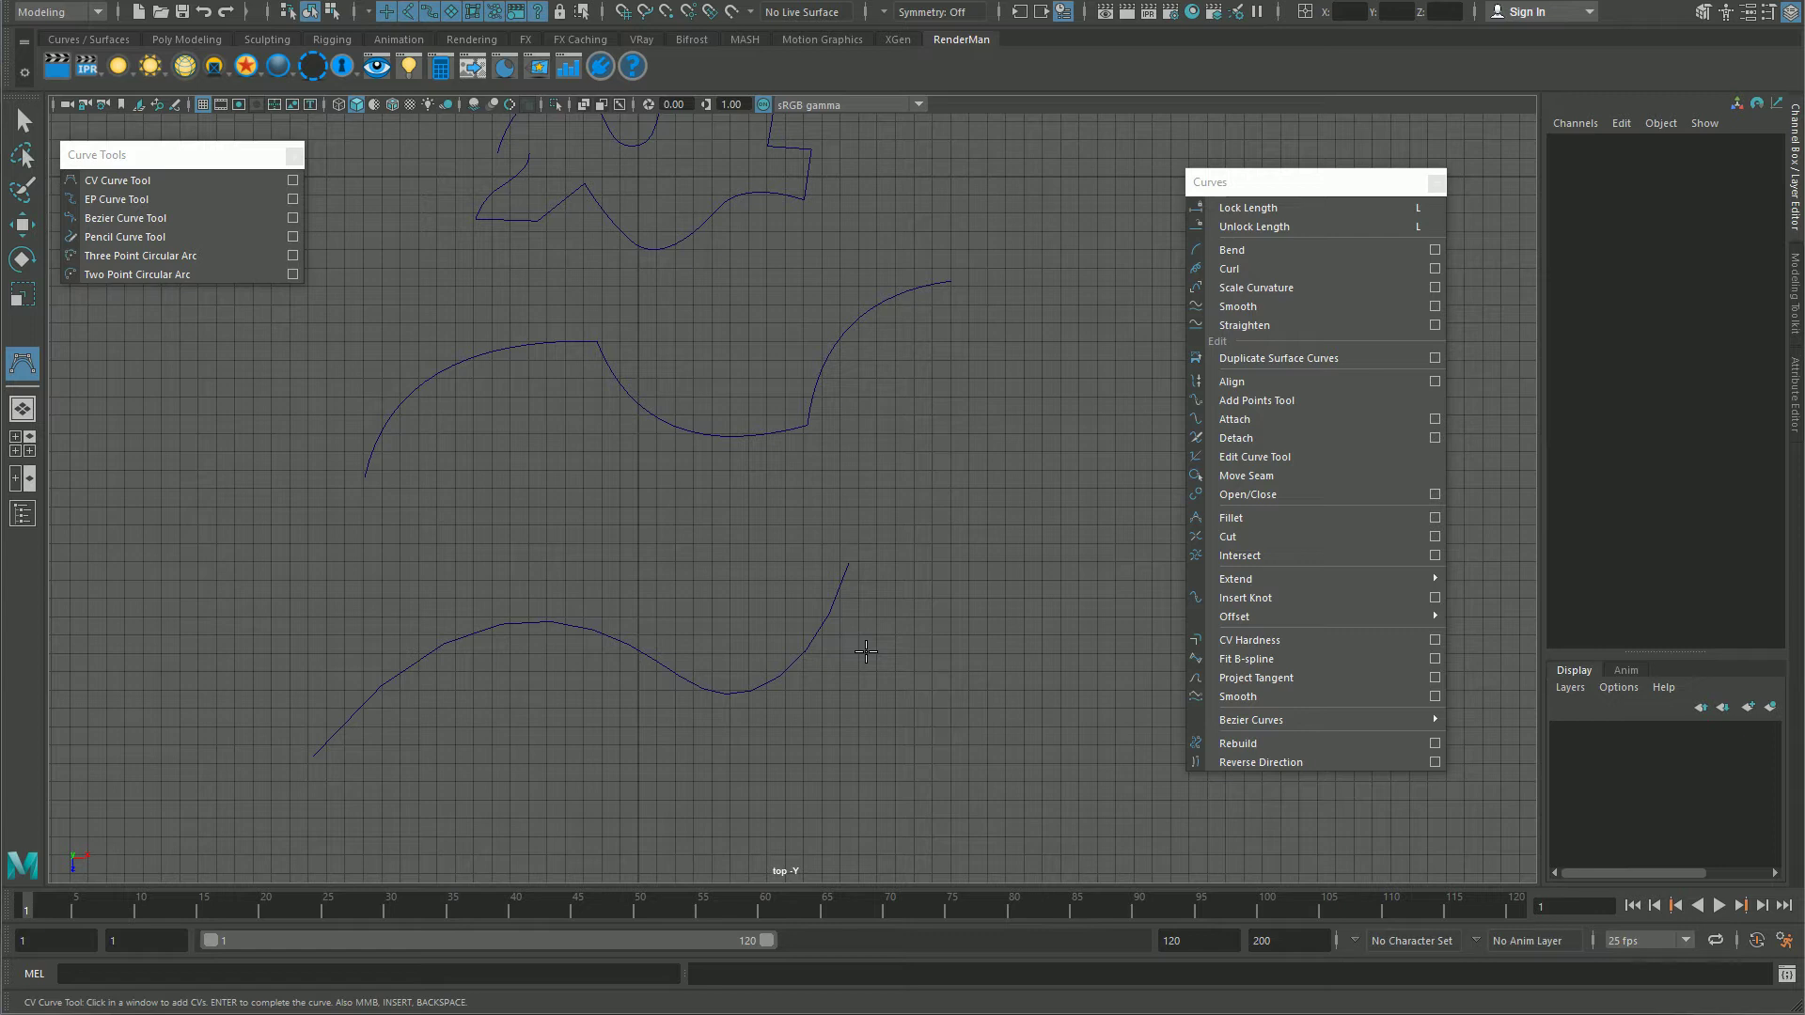
Step: Snap a new CV curve to that end and bend it down to the lower right
key(c)
drag(724, 694, 889, 661)
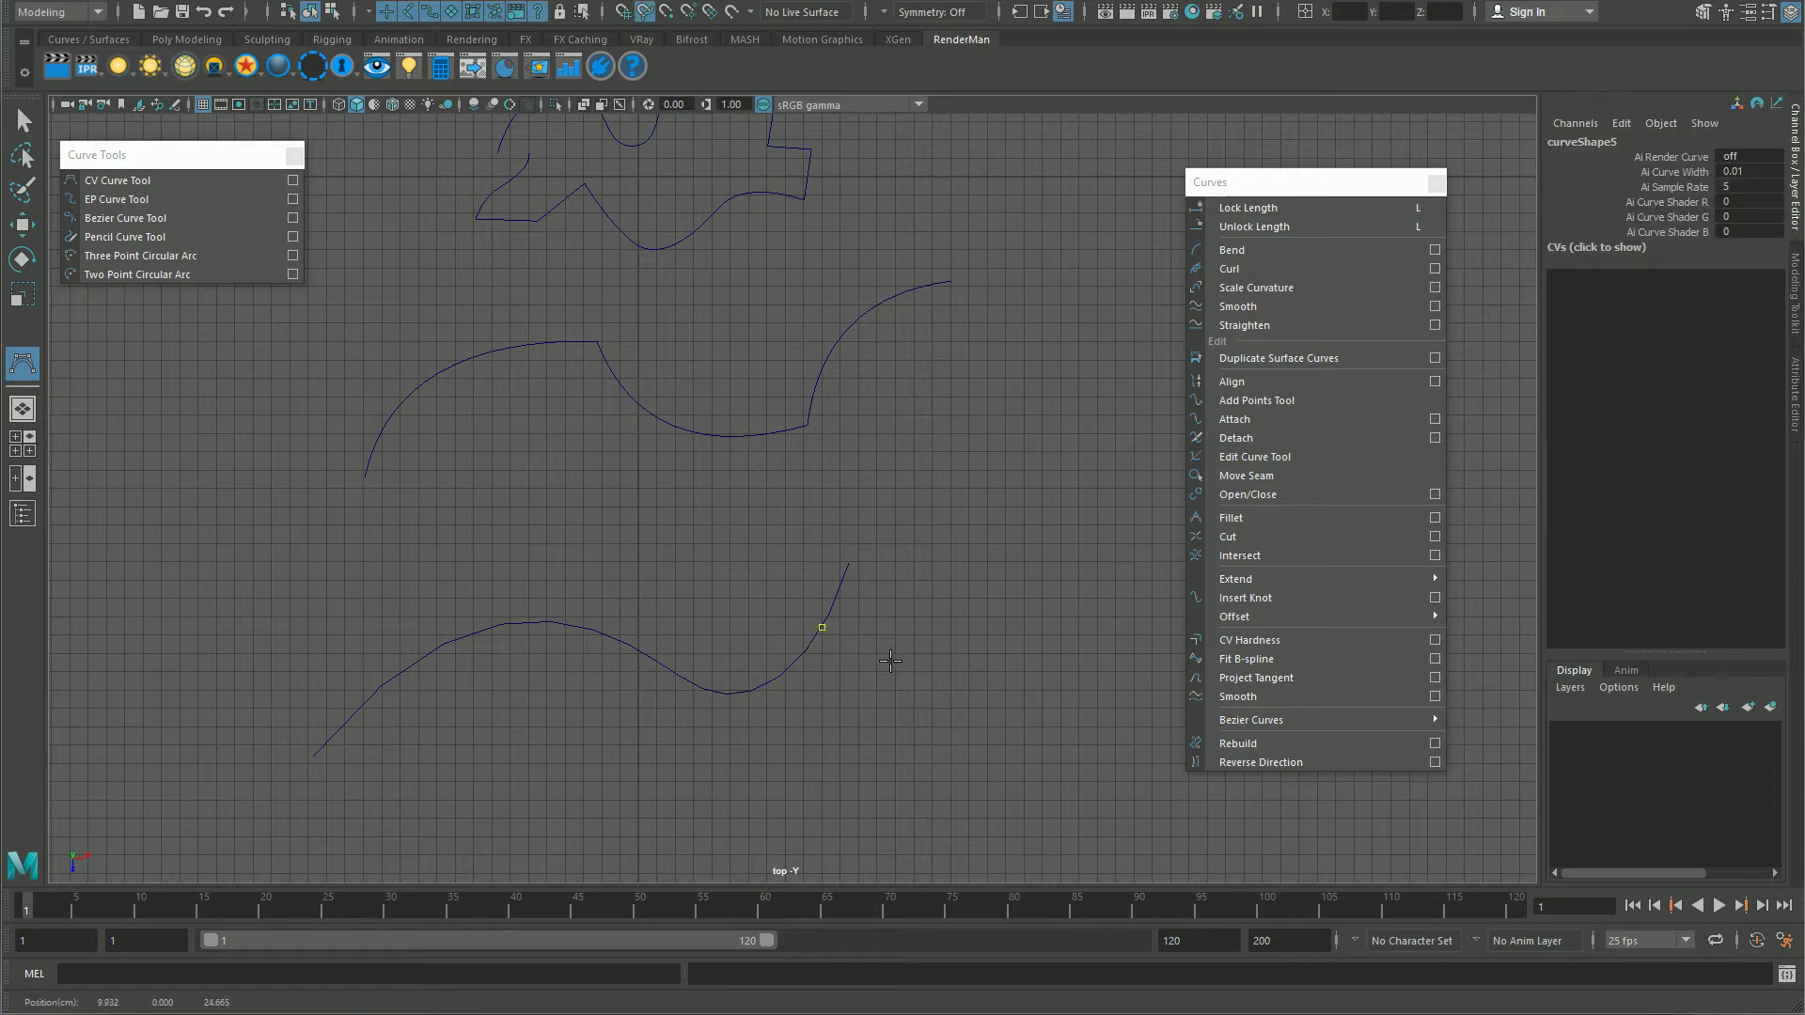
click(1023, 611)
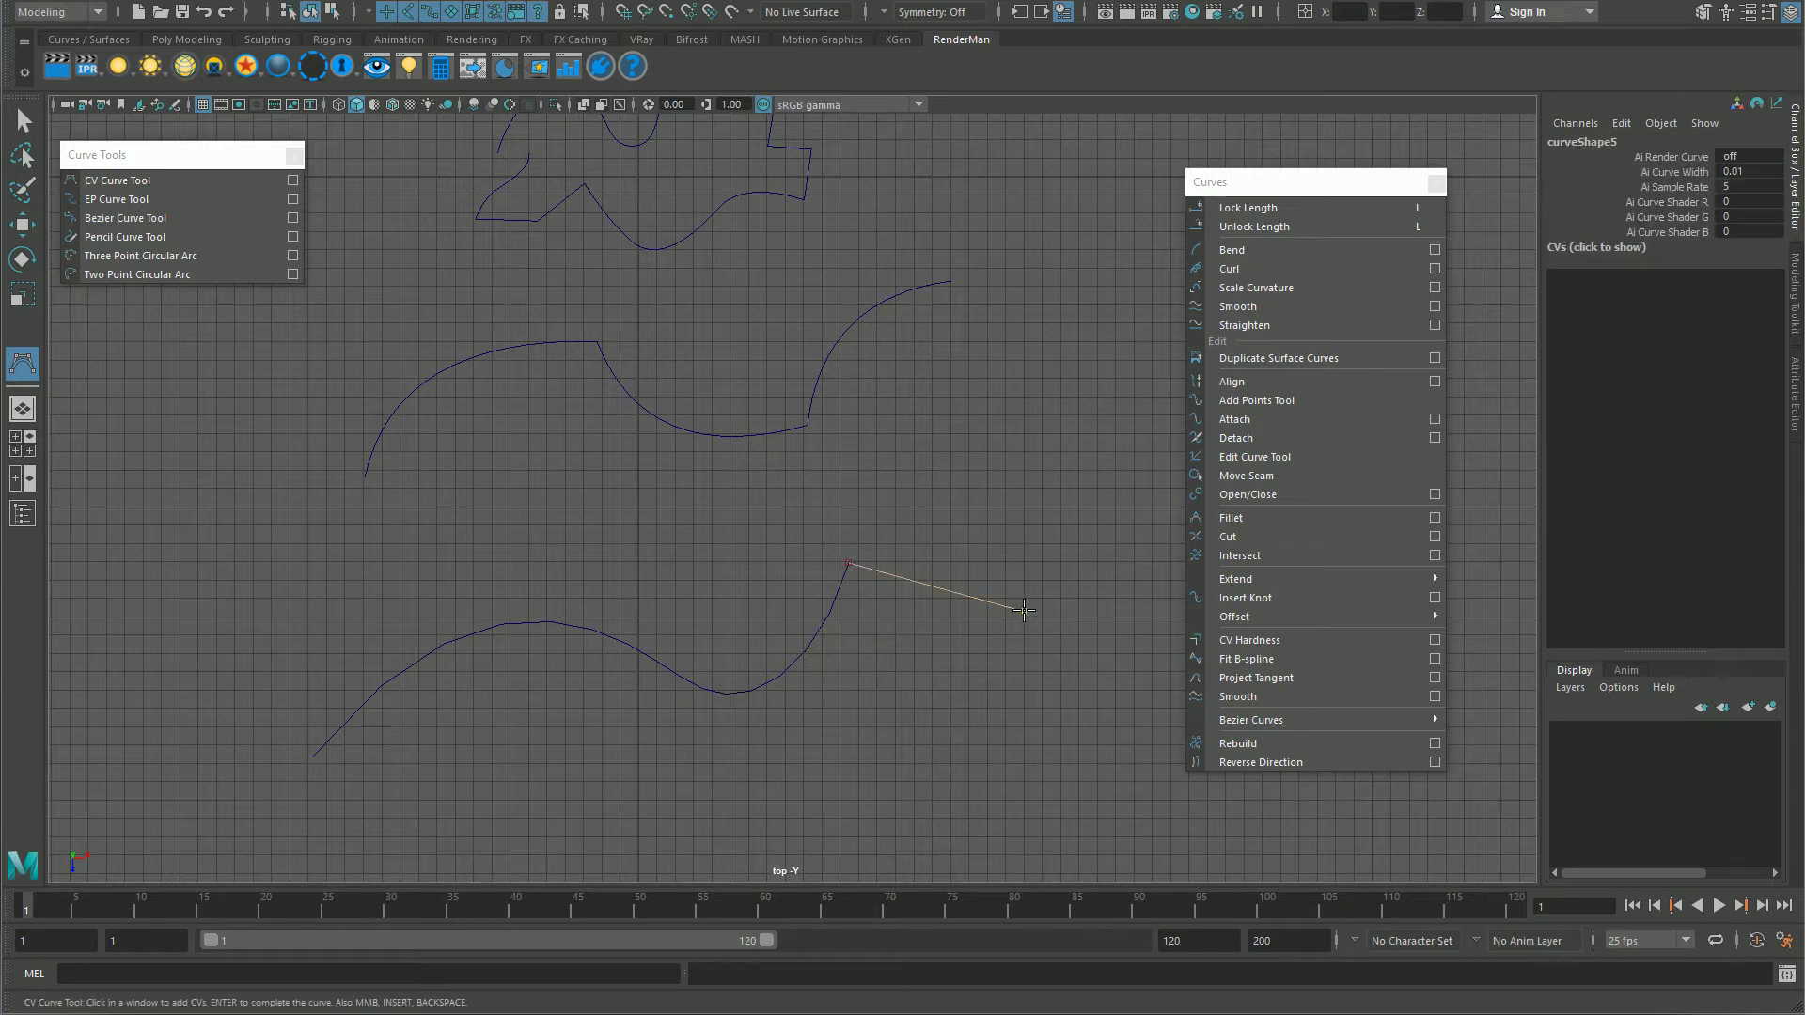
click(1133, 719)
click(1157, 813)
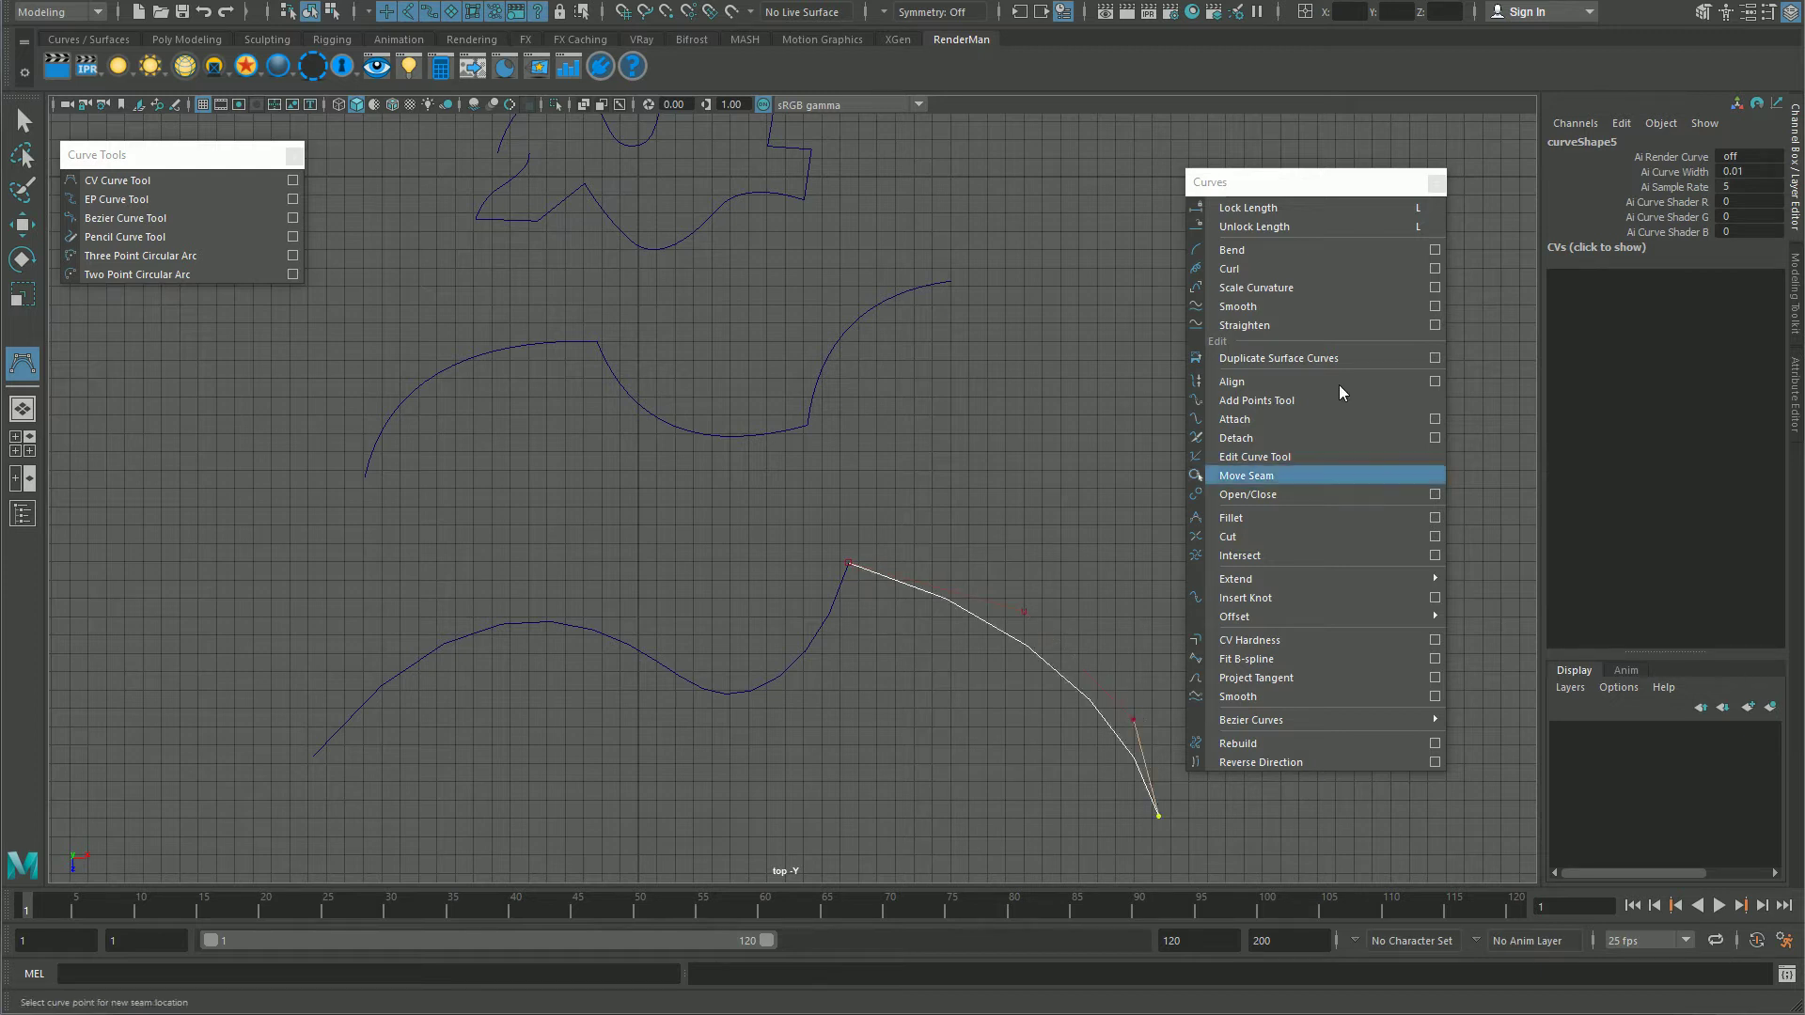
drag(1395, 190, 586, 220)
alt+middle_drag(1241, 652, 1279, 518)
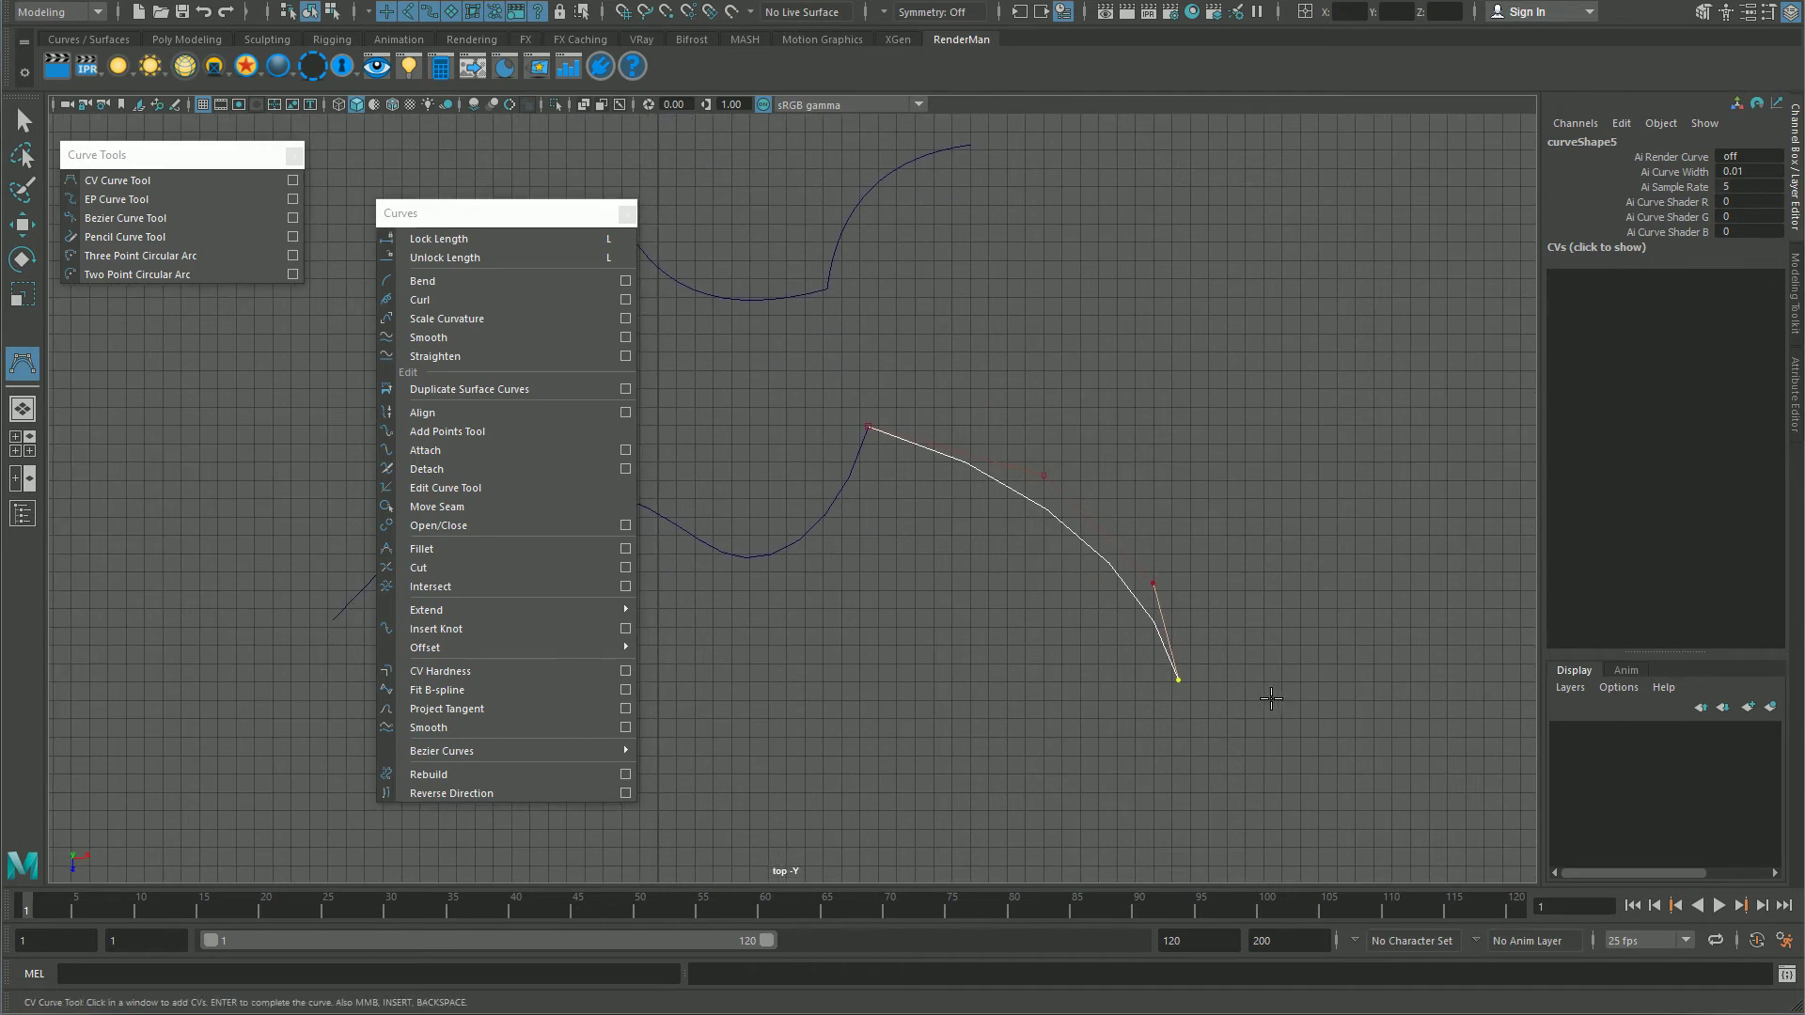
key(Return)
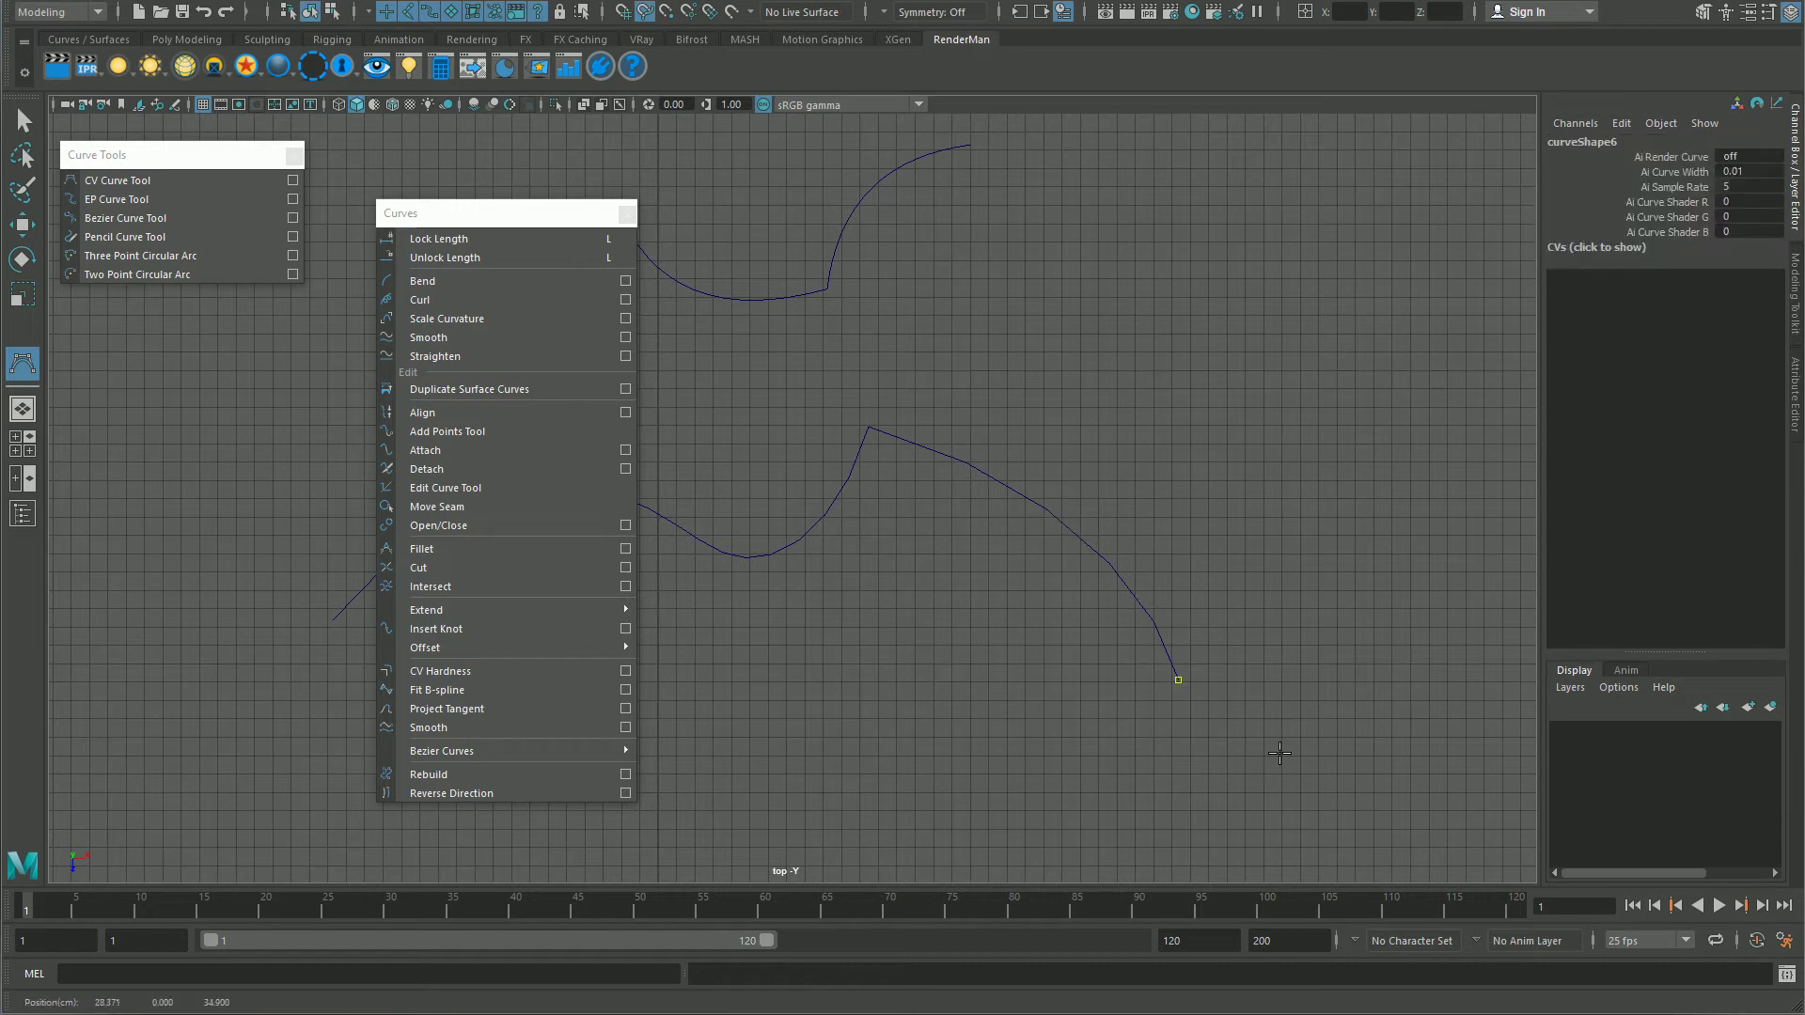
Step: Start another CV curve at that end, sweeping up around a bend to the upper right
click(1295, 594)
click(1371, 458)
click(1306, 339)
click(1196, 313)
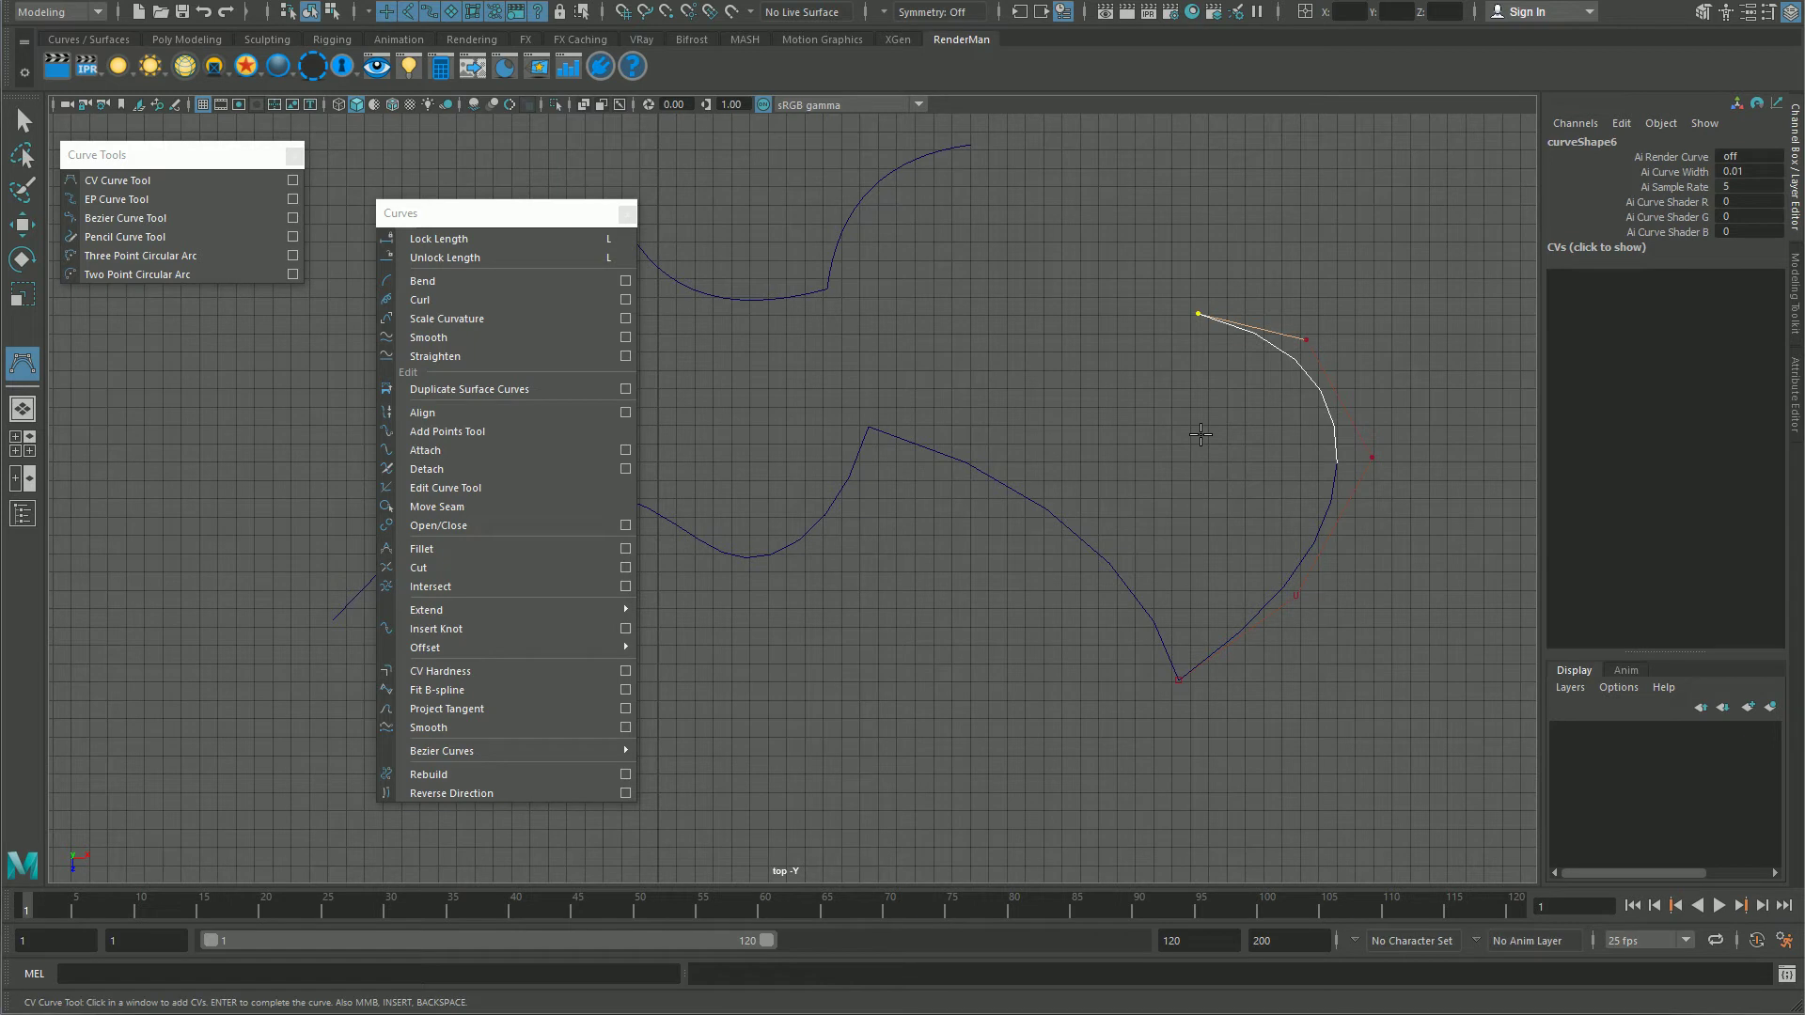
Step: Finish the upward CV curve and return to the Select tool
key(Return)
key(w)
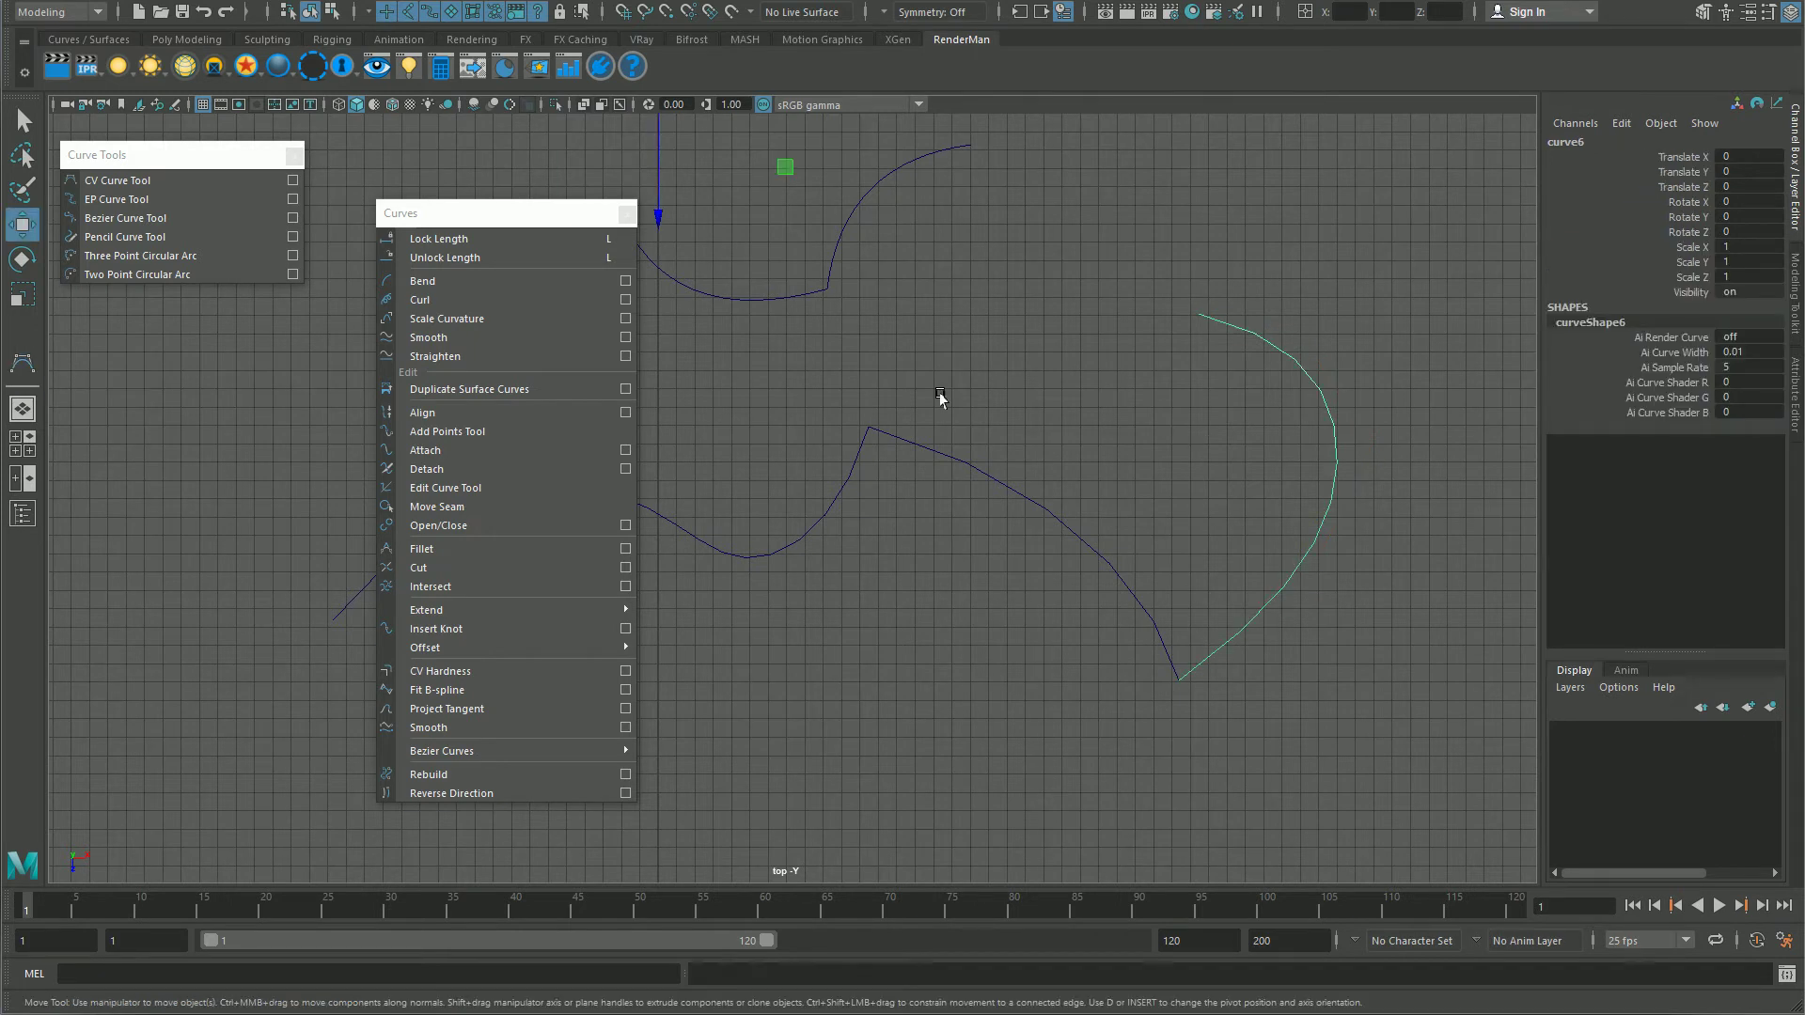
drag(584, 223, 1727, 288)
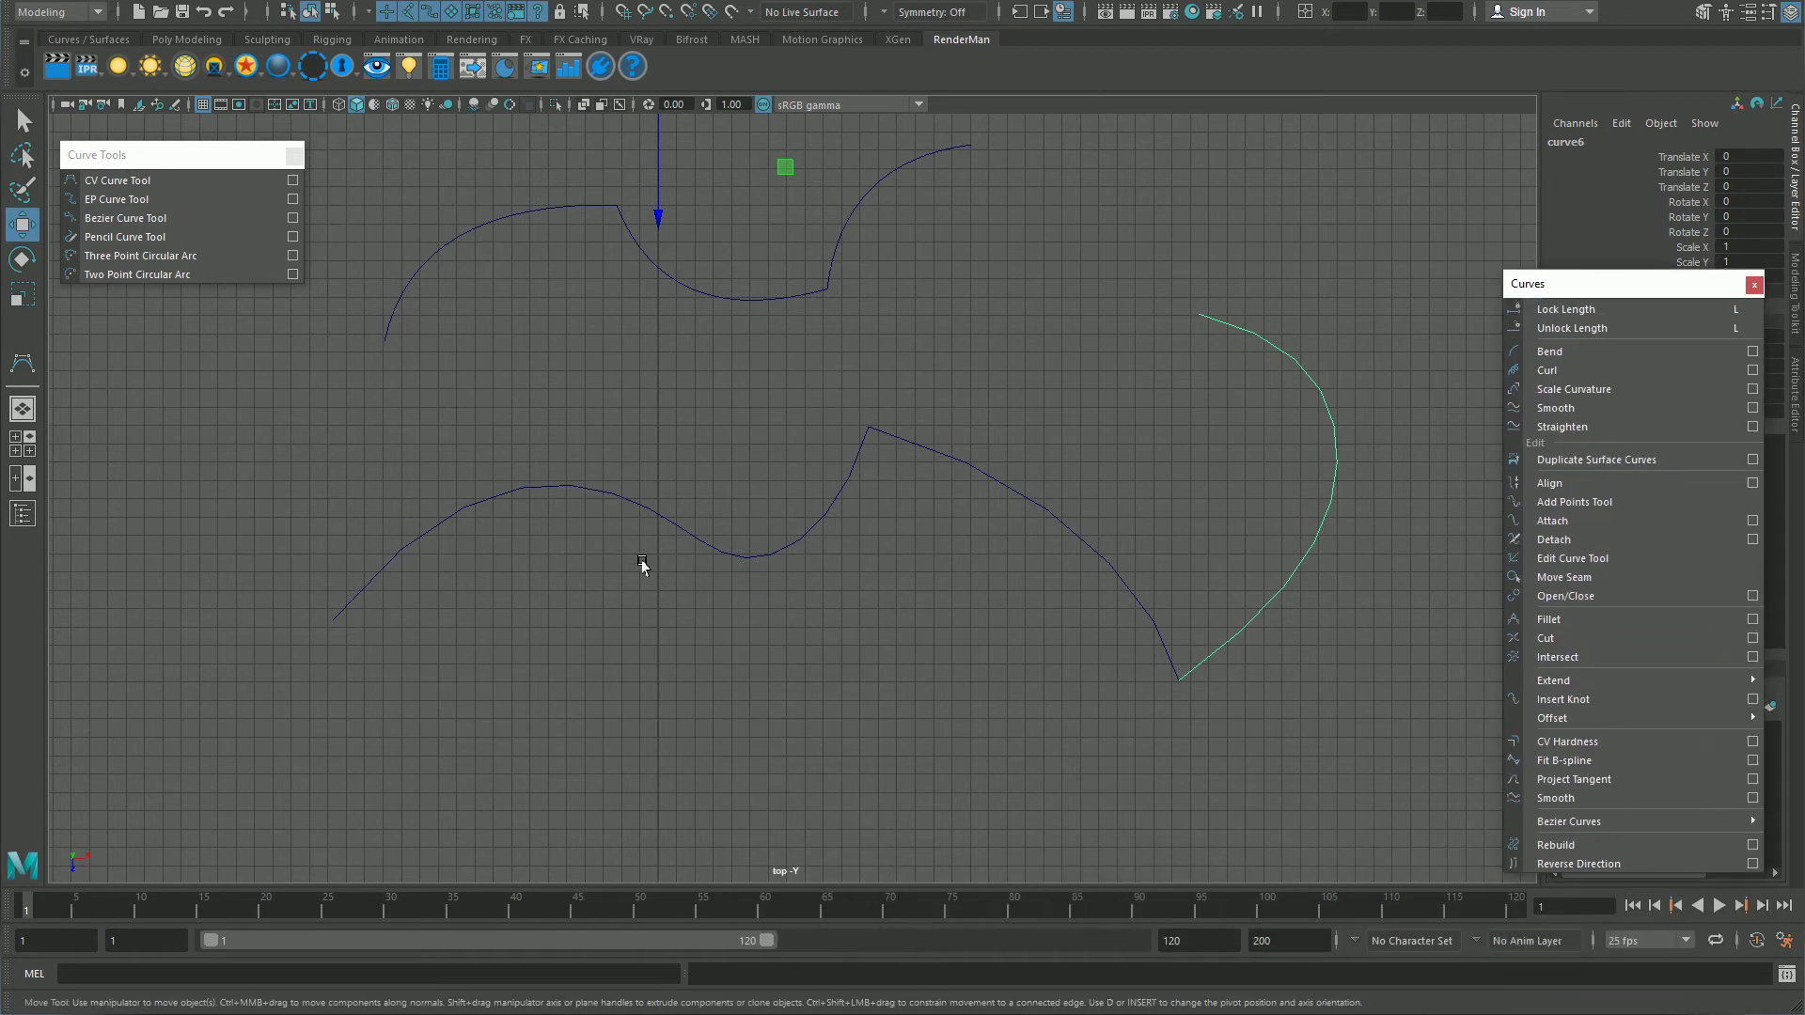
key(q)
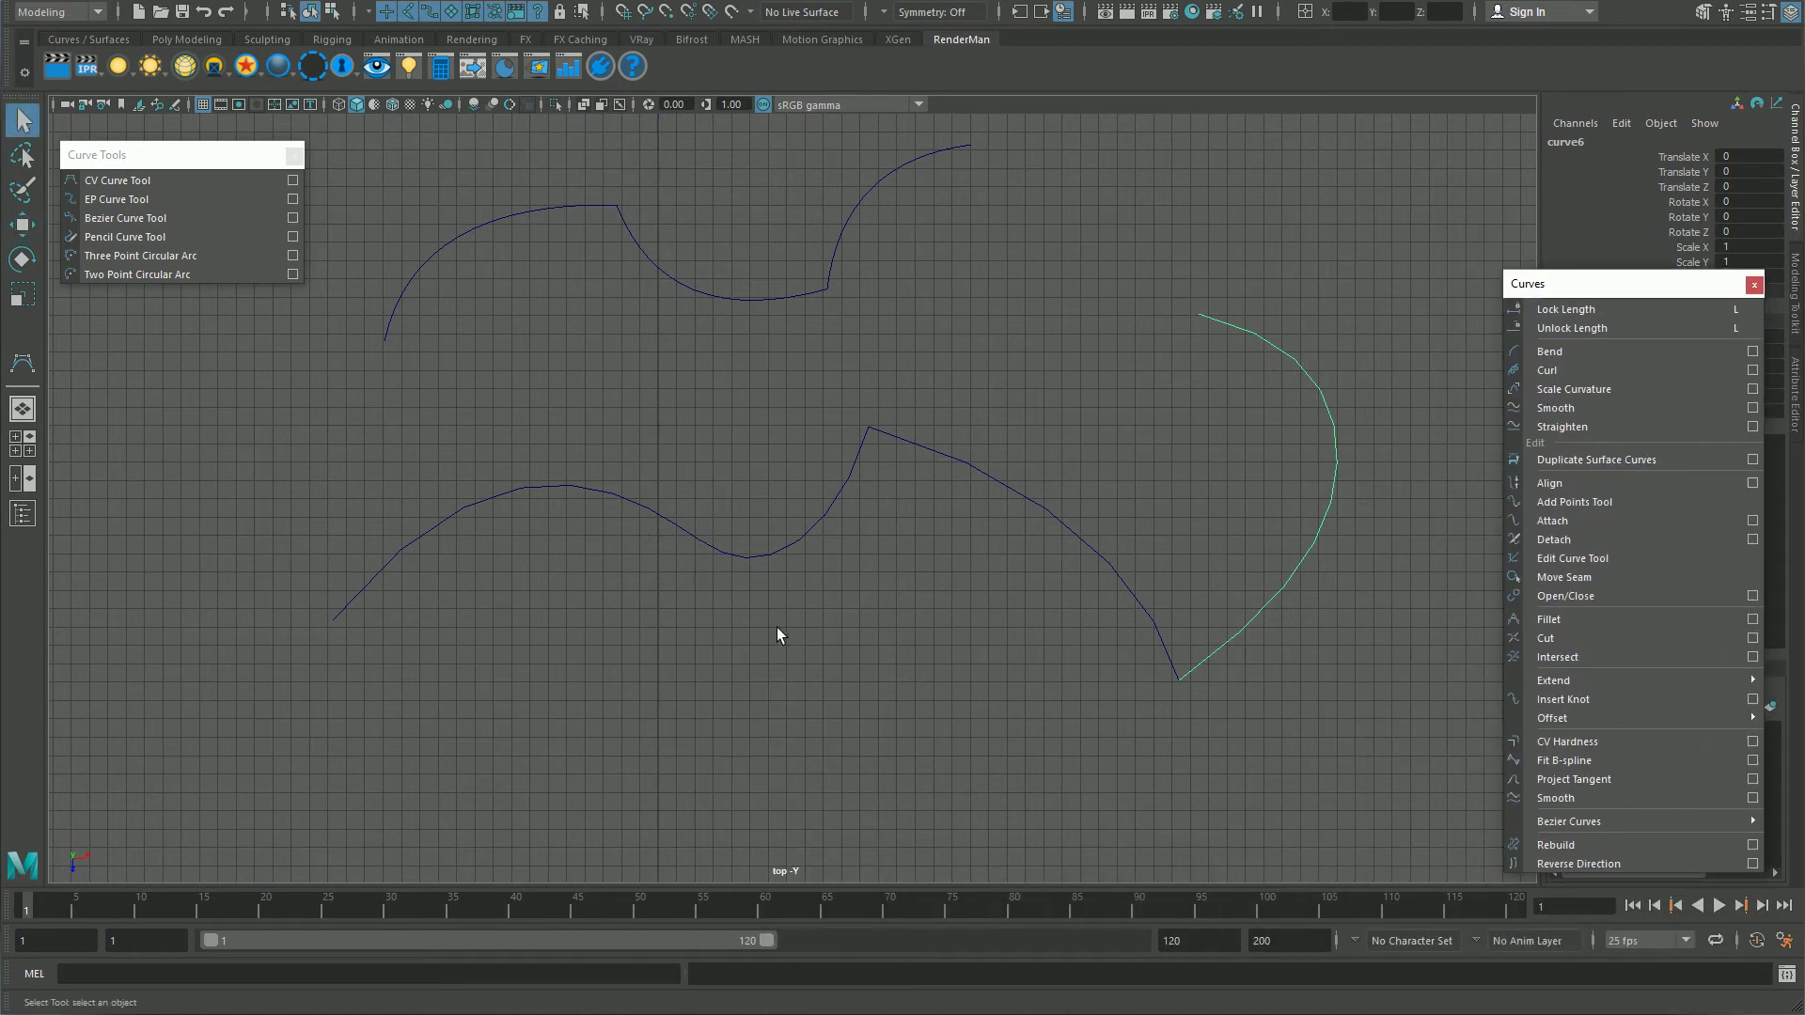
alt+middle_drag(776, 628, 770, 636)
Step: Pick curve points where the first two bottom pieces meet and attach them
right_click(635, 512)
click(625, 459)
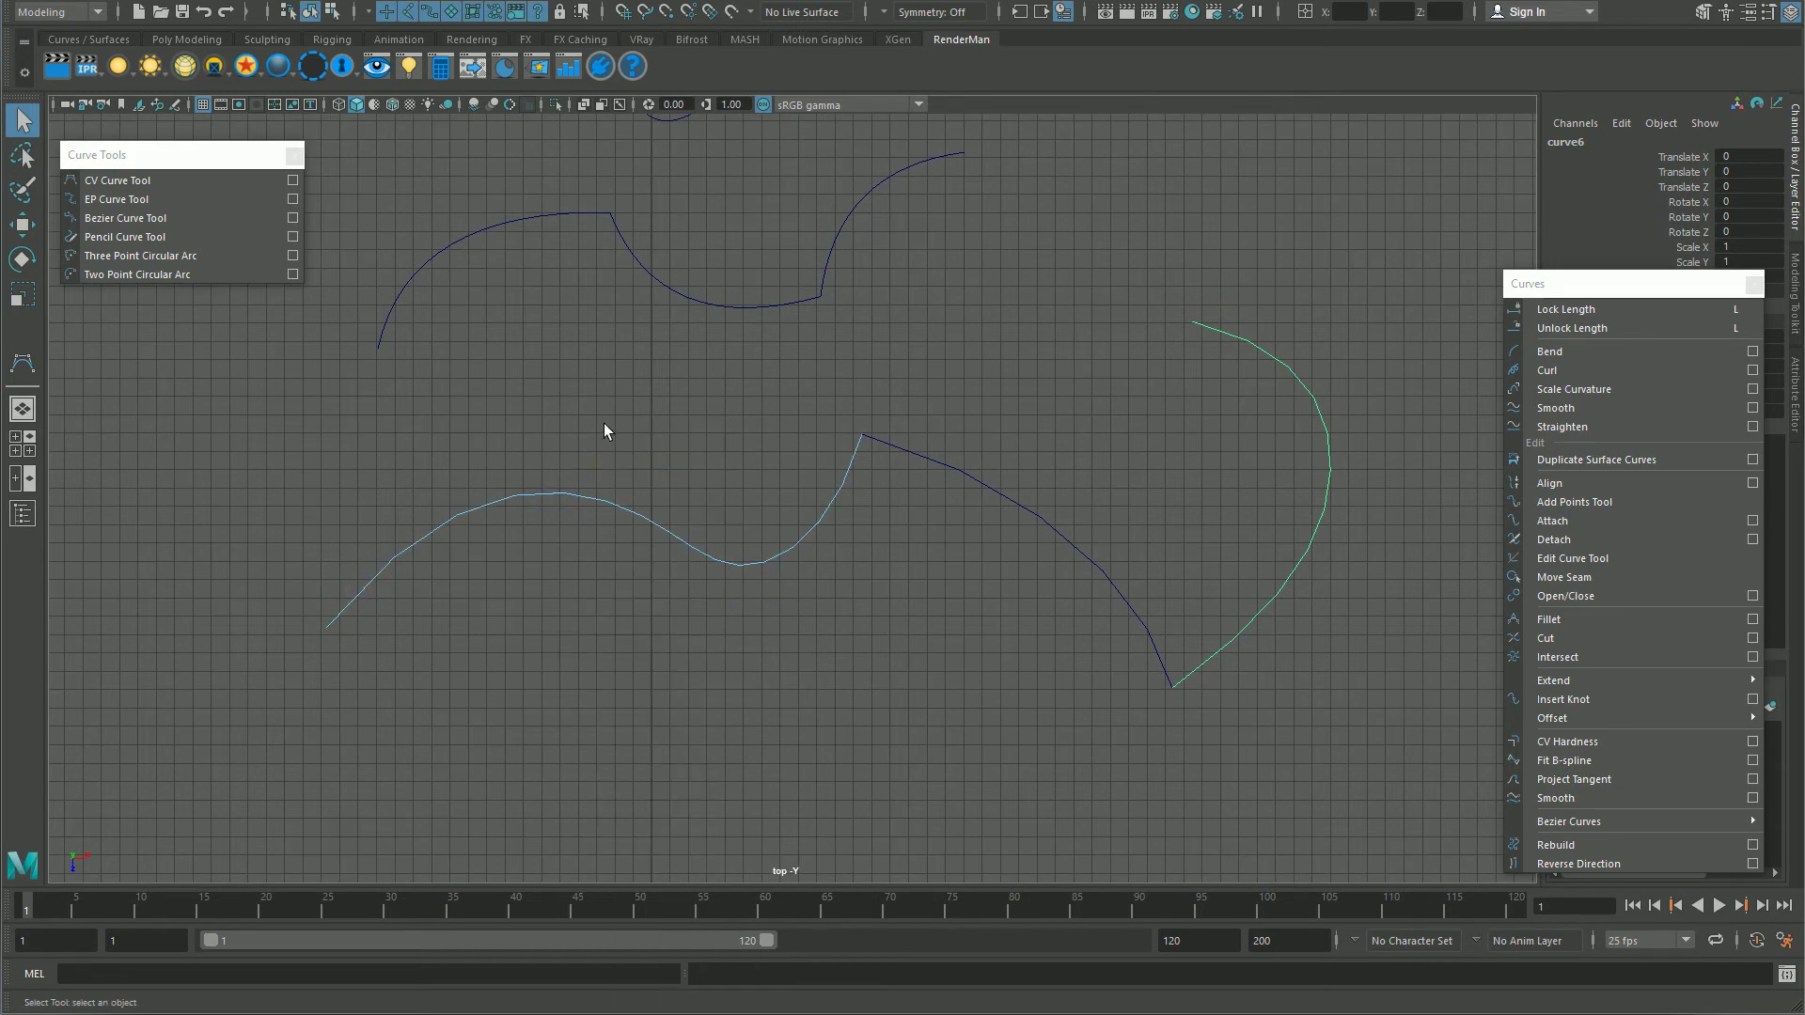
drag(792, 540, 1047, 470)
right_click(1056, 529)
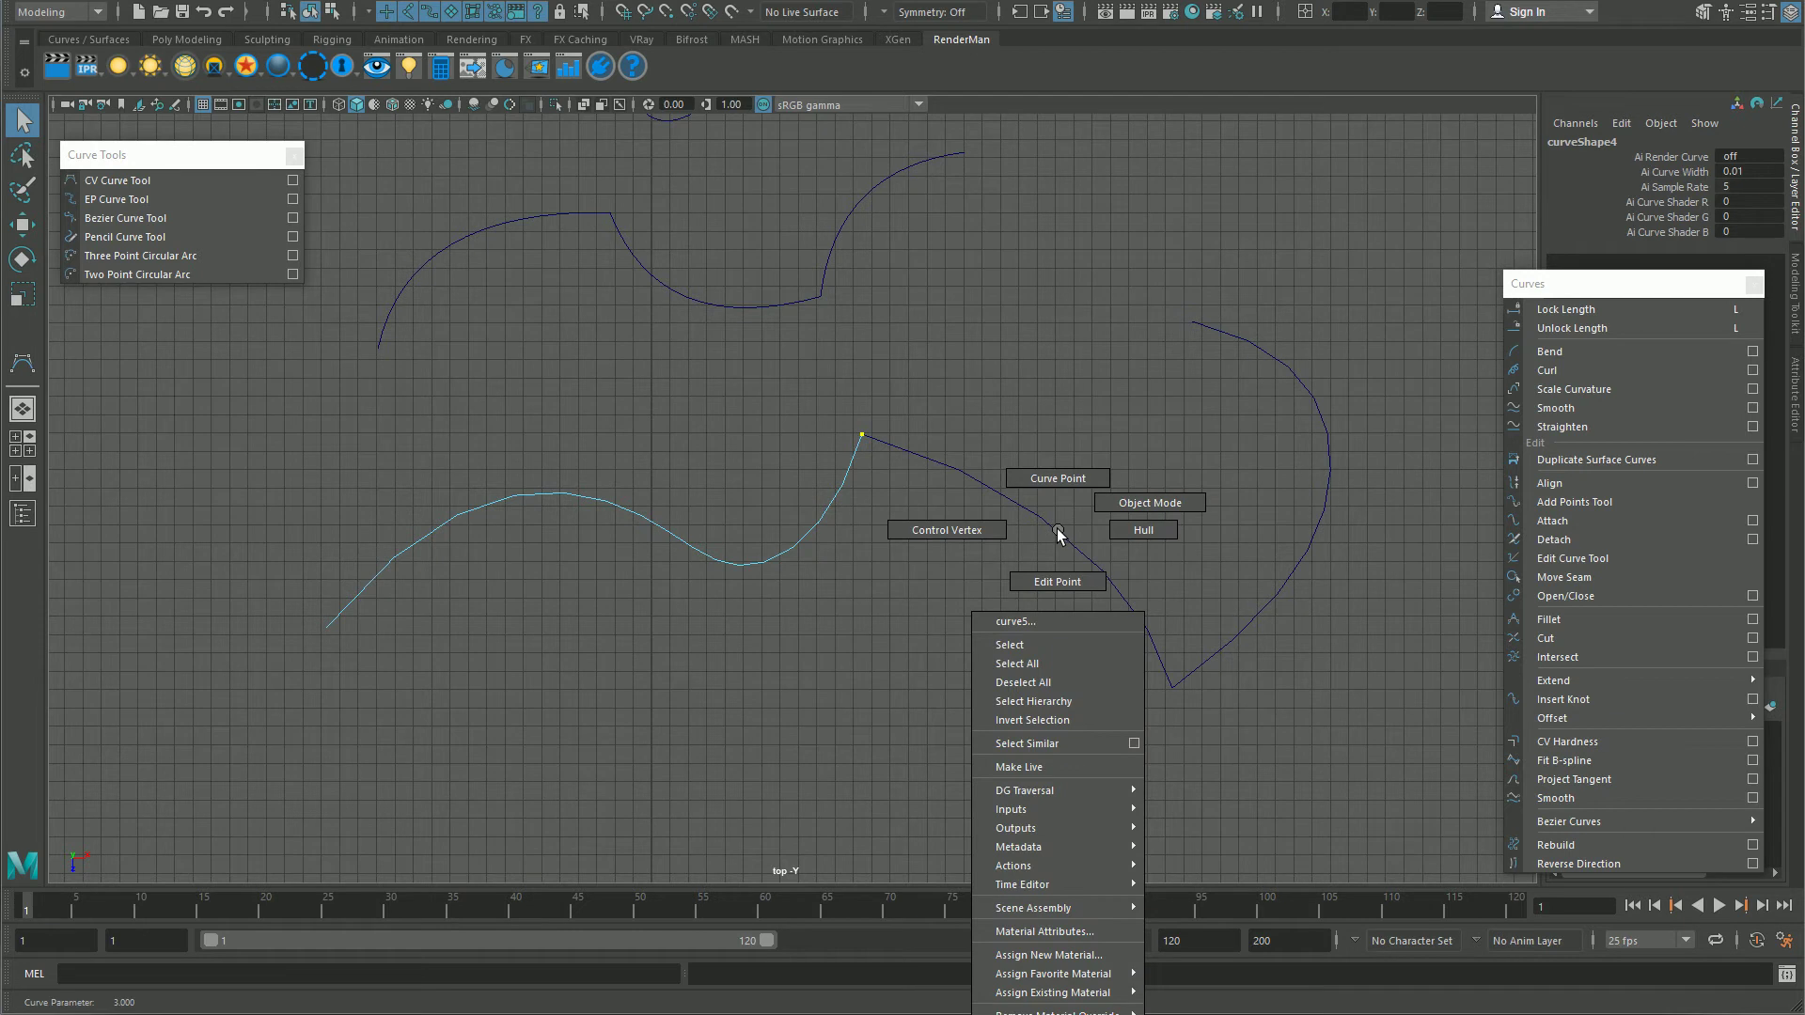
click(1045, 474)
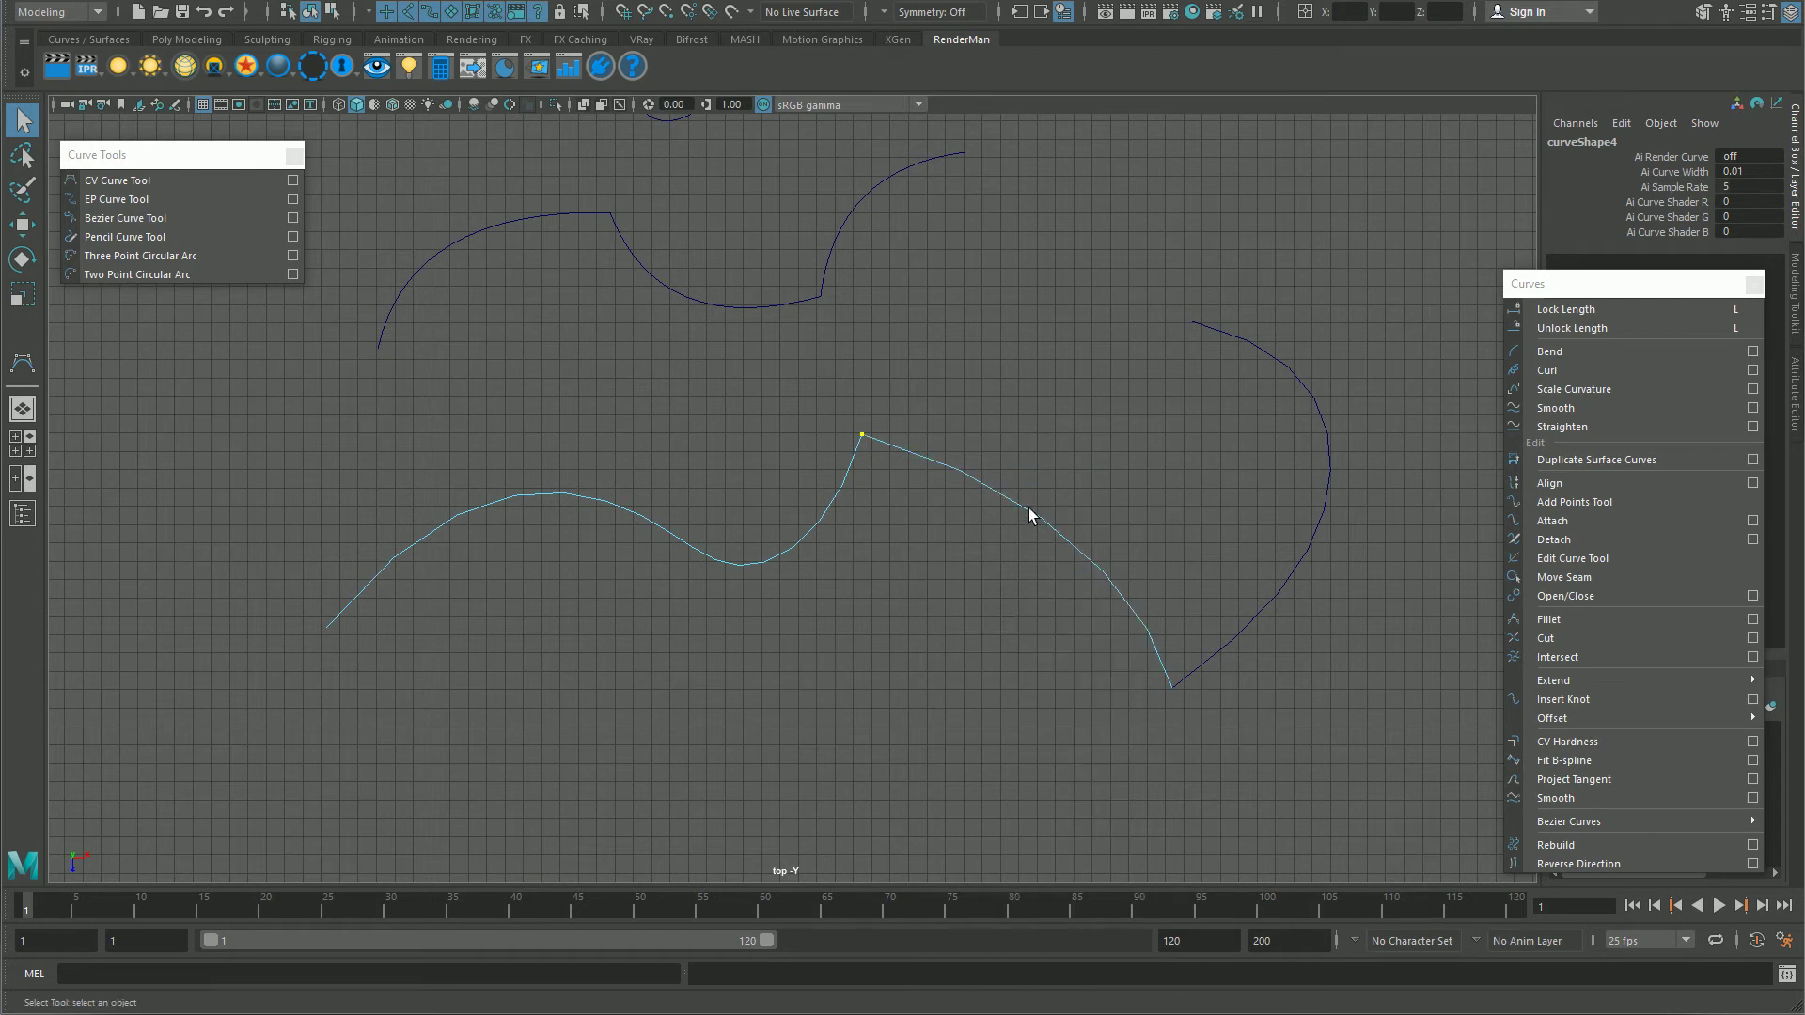
click(981, 503)
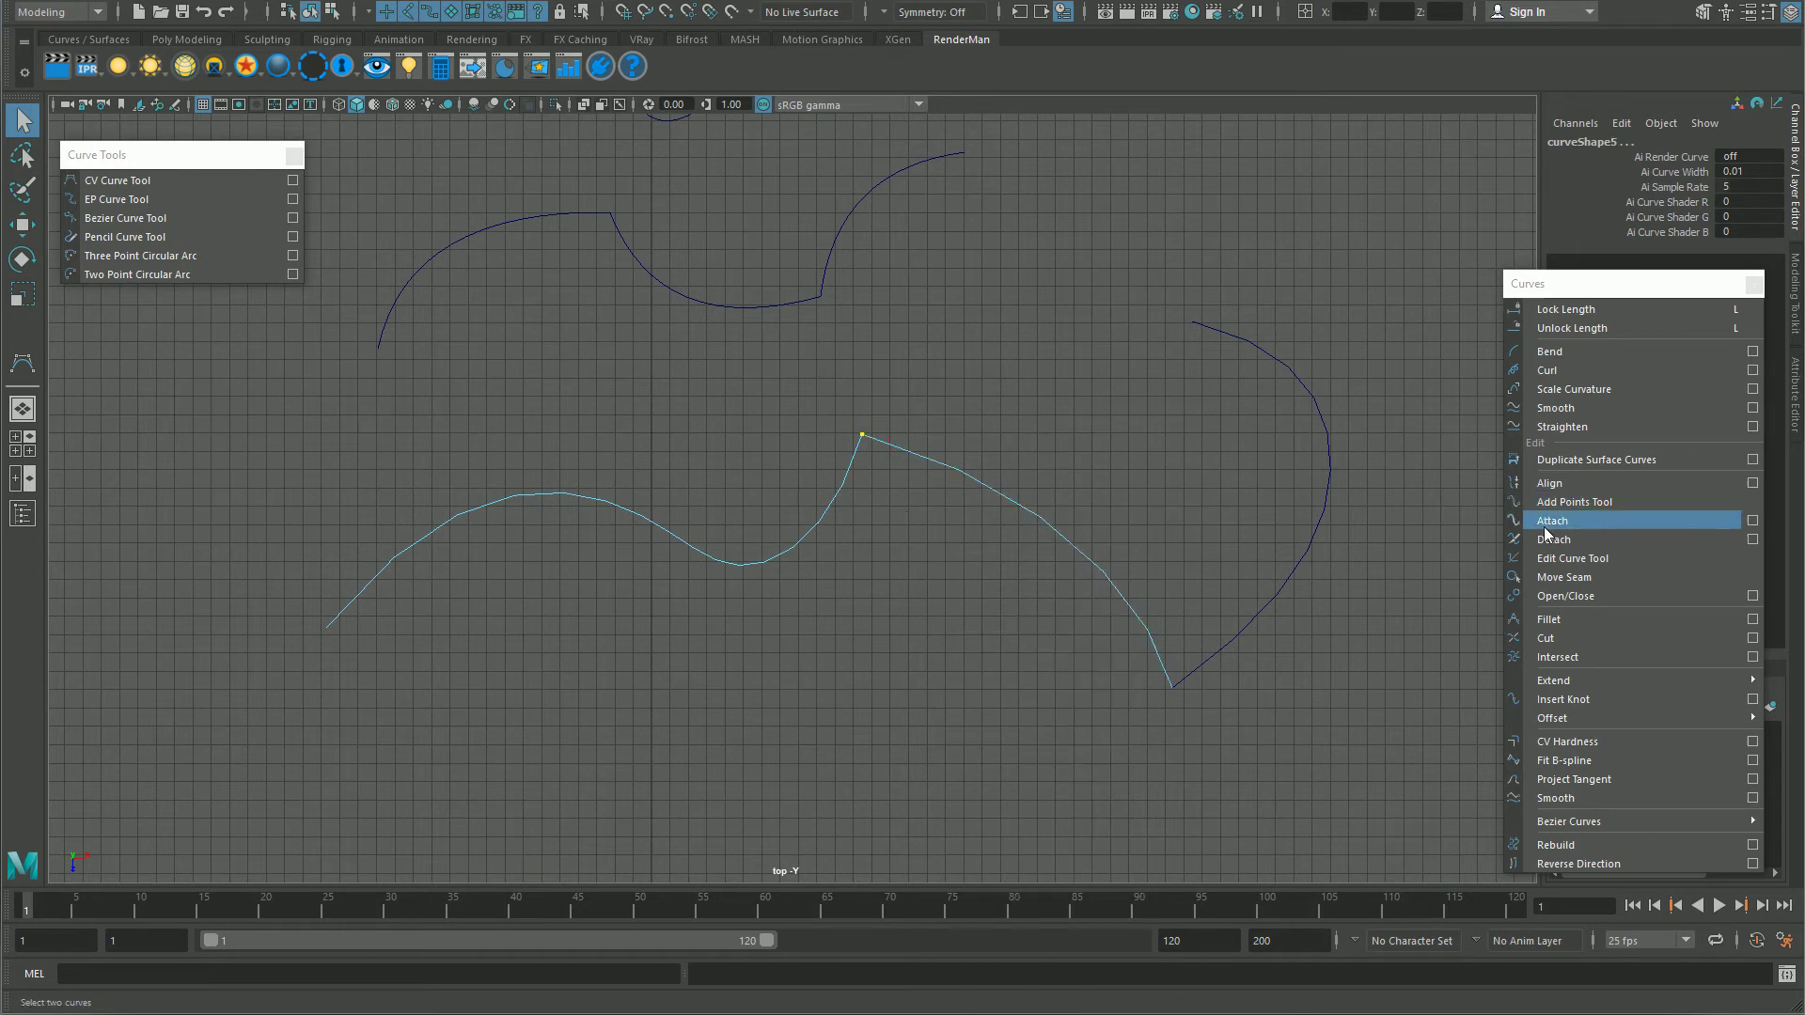
drag(1539, 285, 1271, 252)
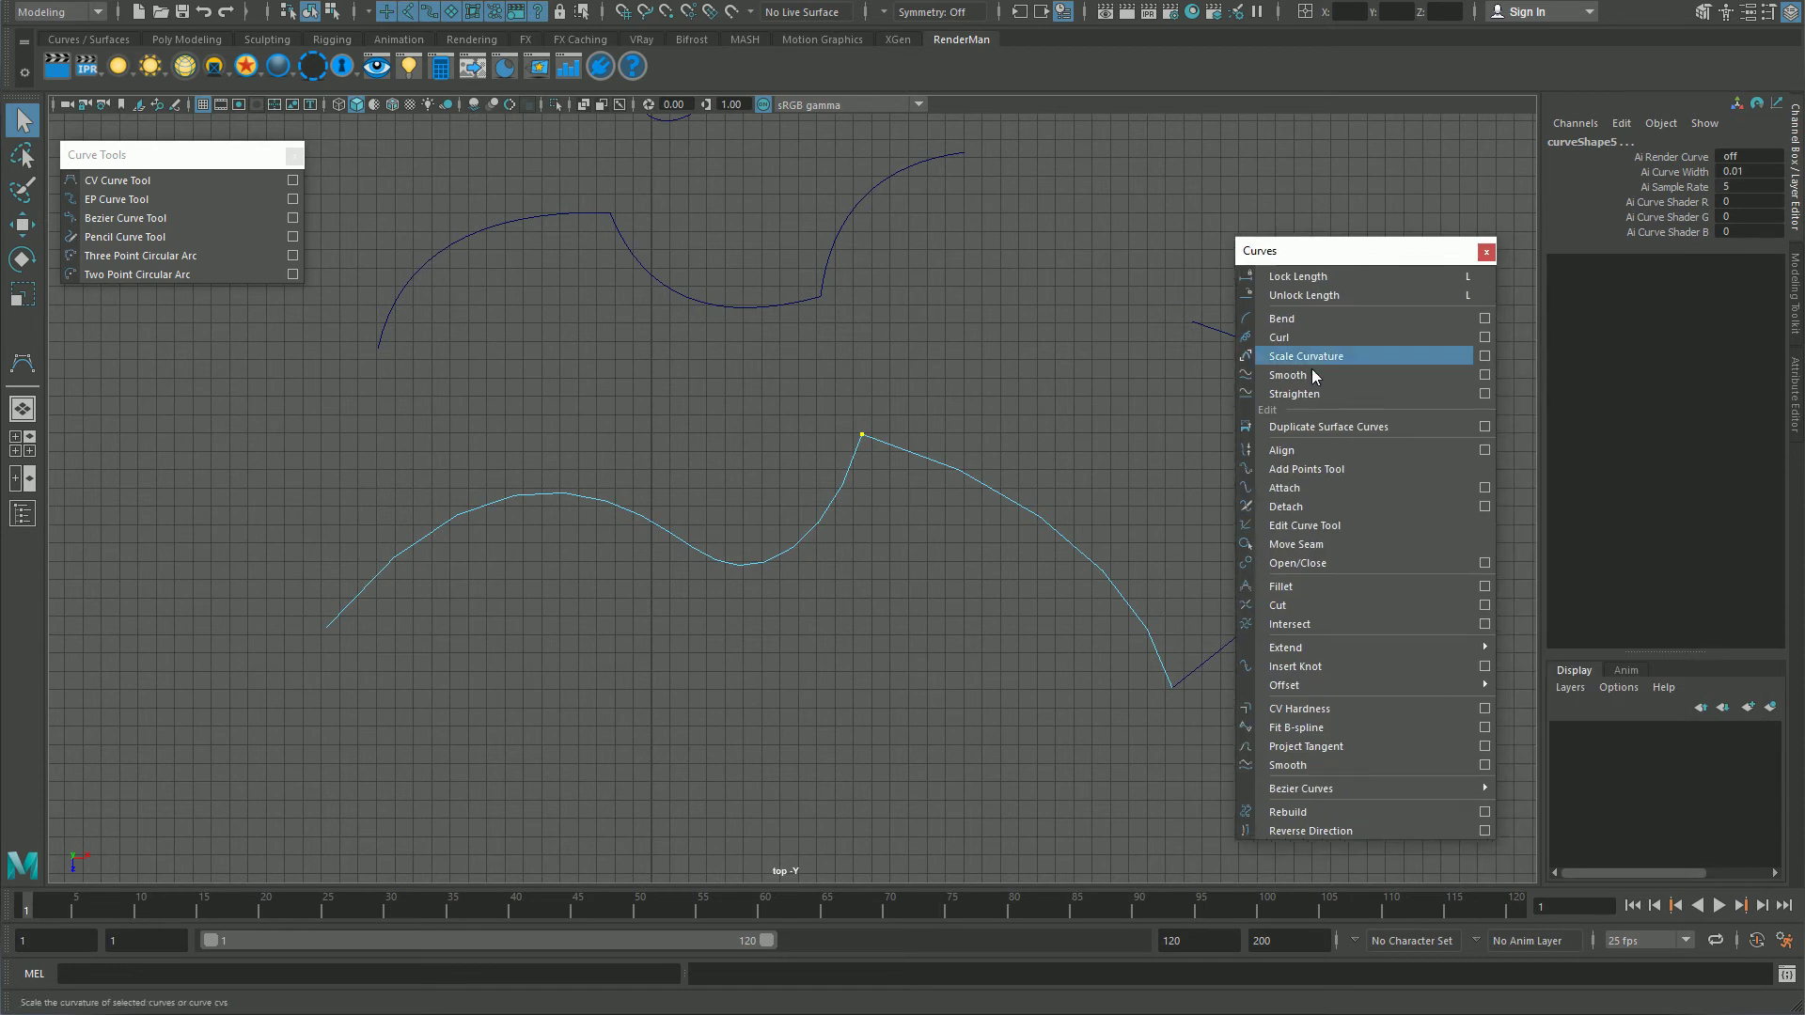
click(1311, 497)
Step: Attach the final upward hook to form curve4, then clear the selection
alt+middle_drag(1311, 496, 556, 679)
right_drag(583, 573, 684, 521)
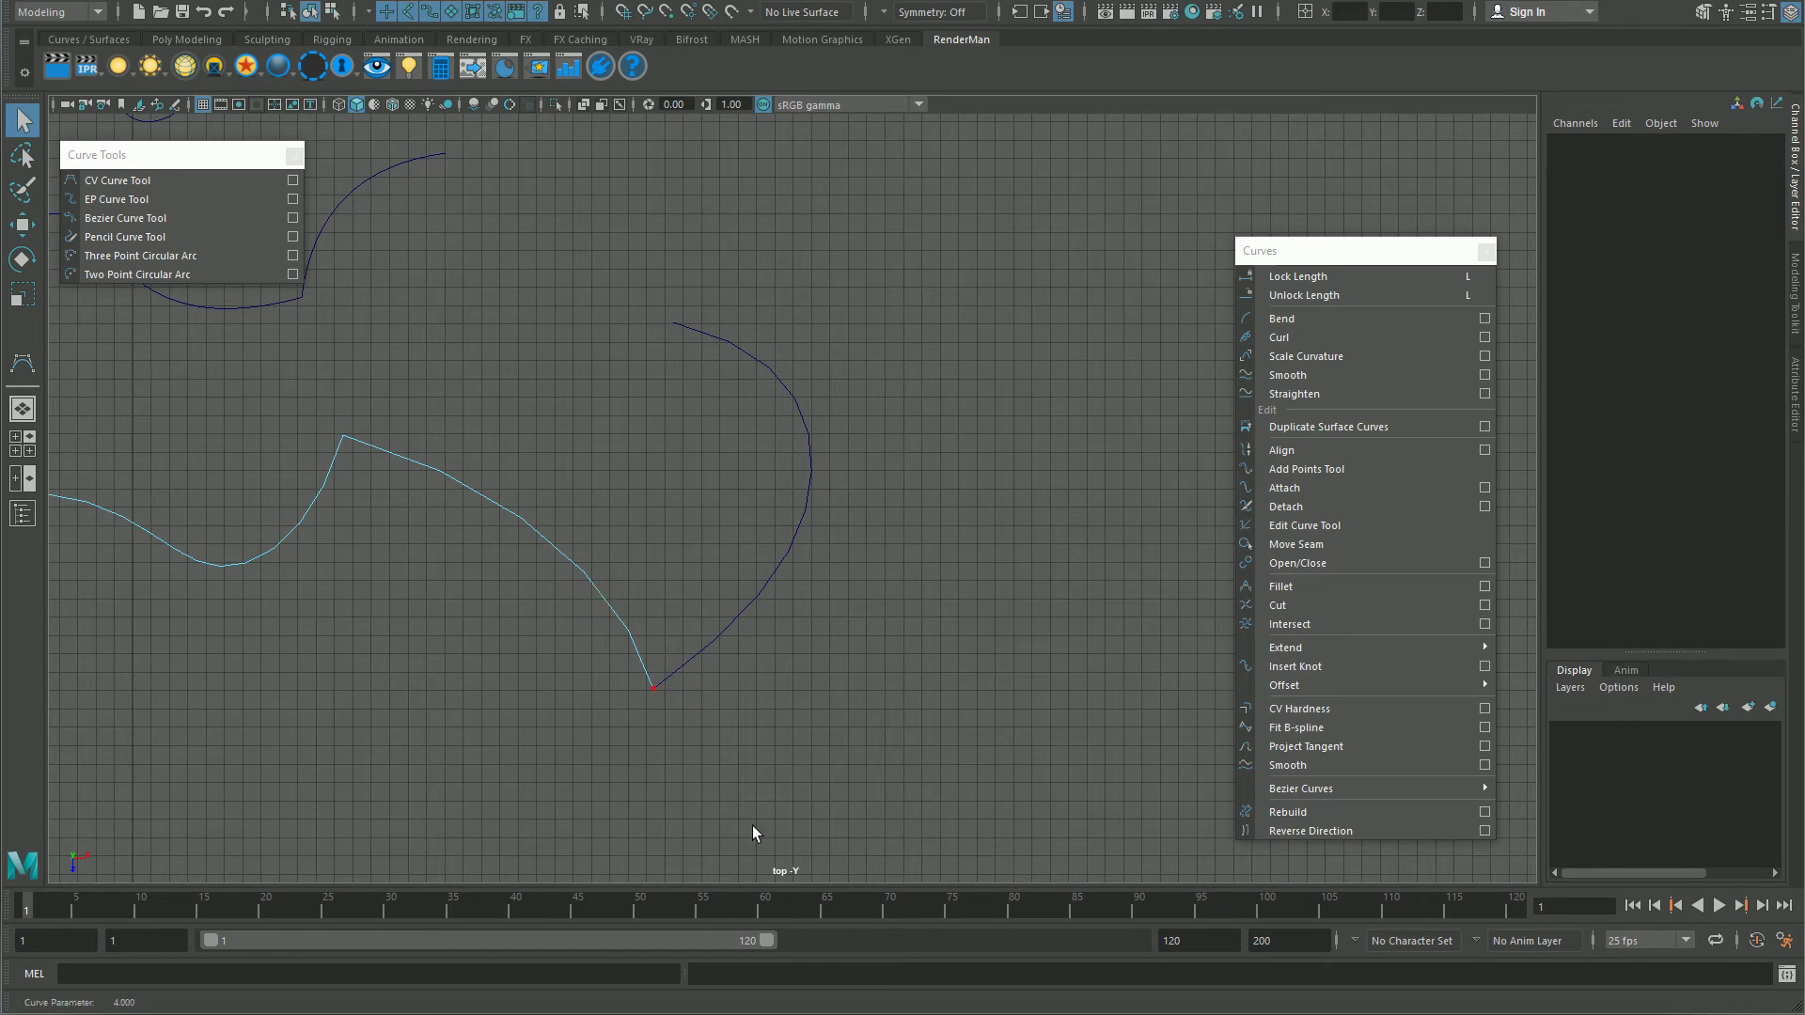
click(653, 688)
right_drag(798, 532, 804, 457)
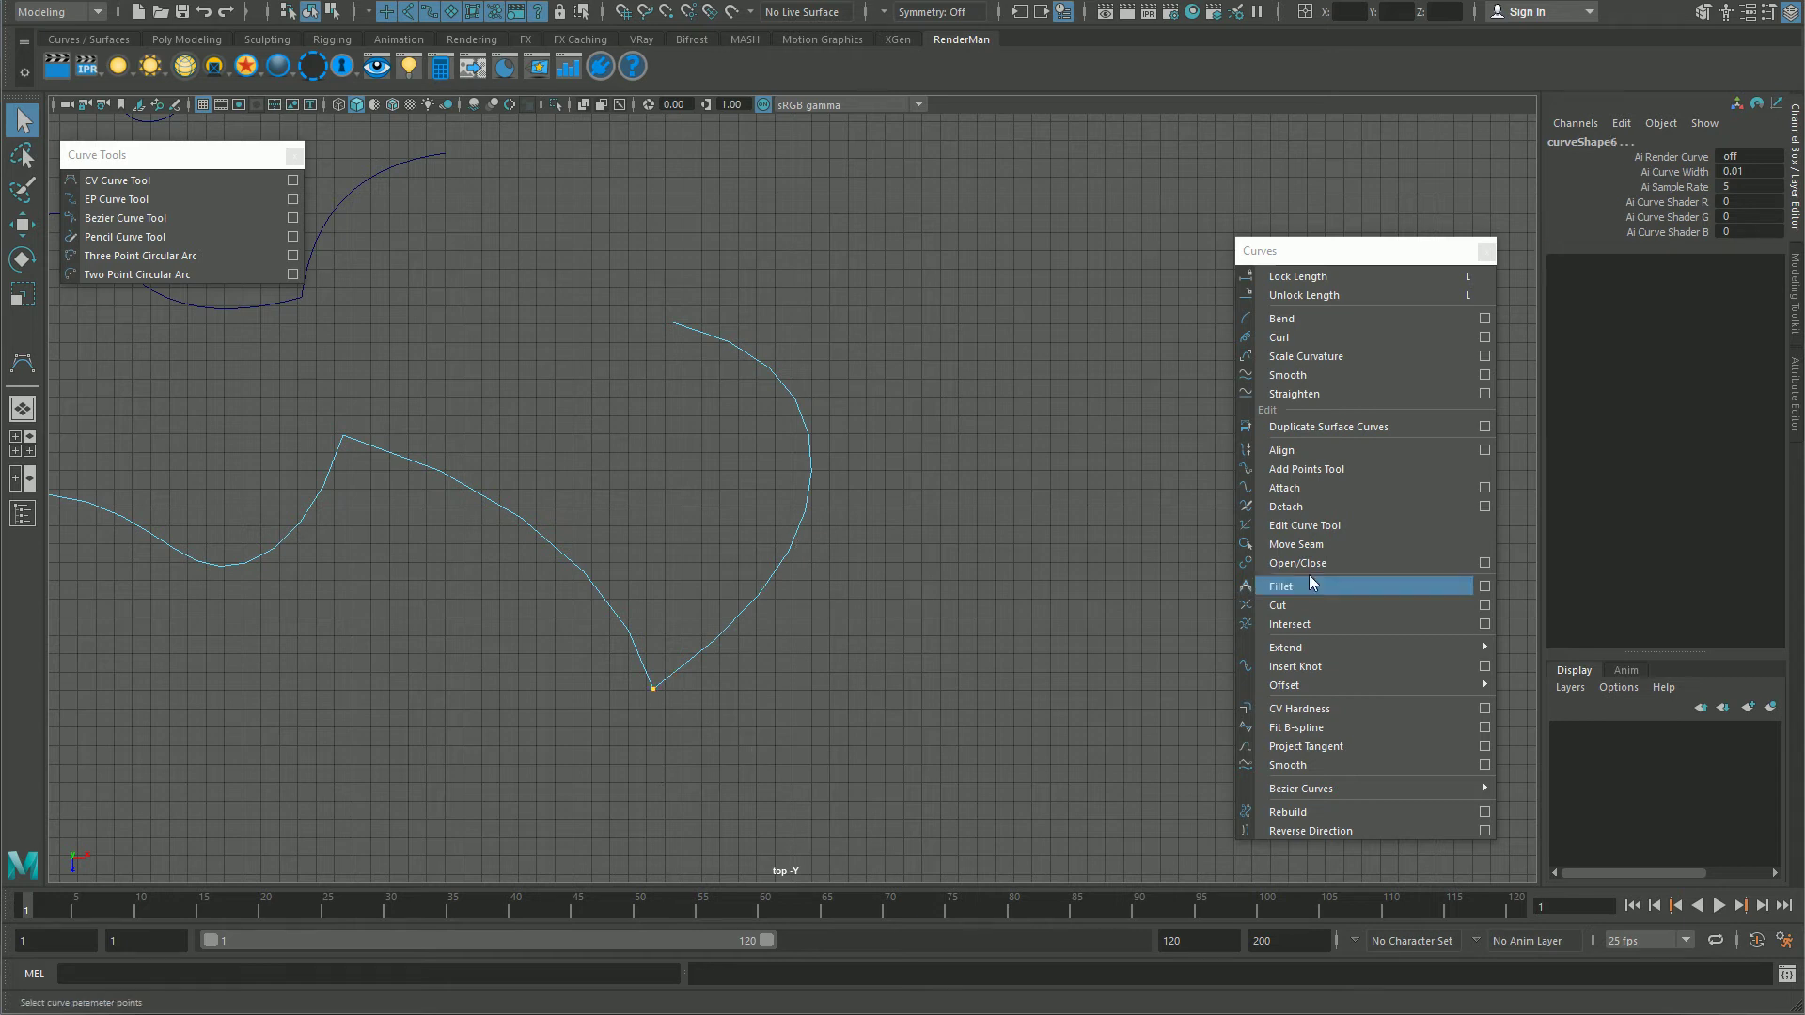
click(1312, 488)
alt+right_drag(684, 695, 694, 659)
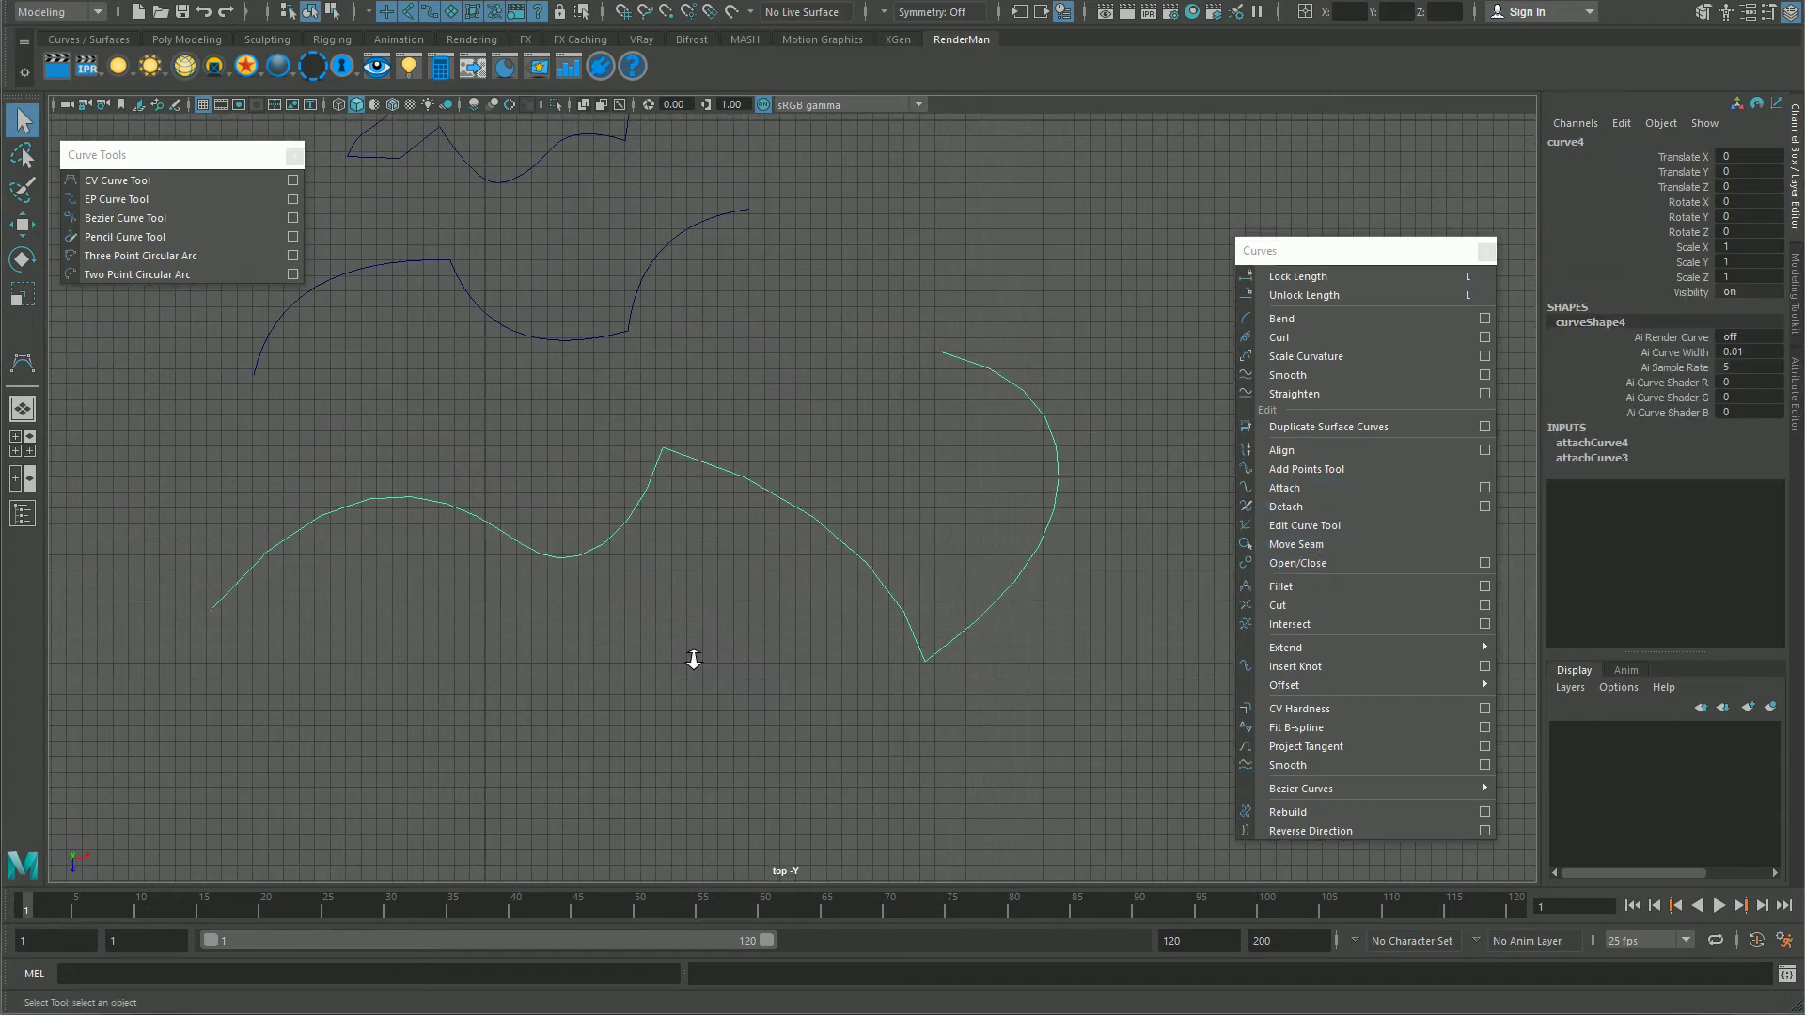
click(707, 619)
Step: Close the curve operations panel and delete the middle and bottom curves, keeping only the Bezier curve
click(563, 559)
alt+middle_drag(1087, 455, 1143, 613)
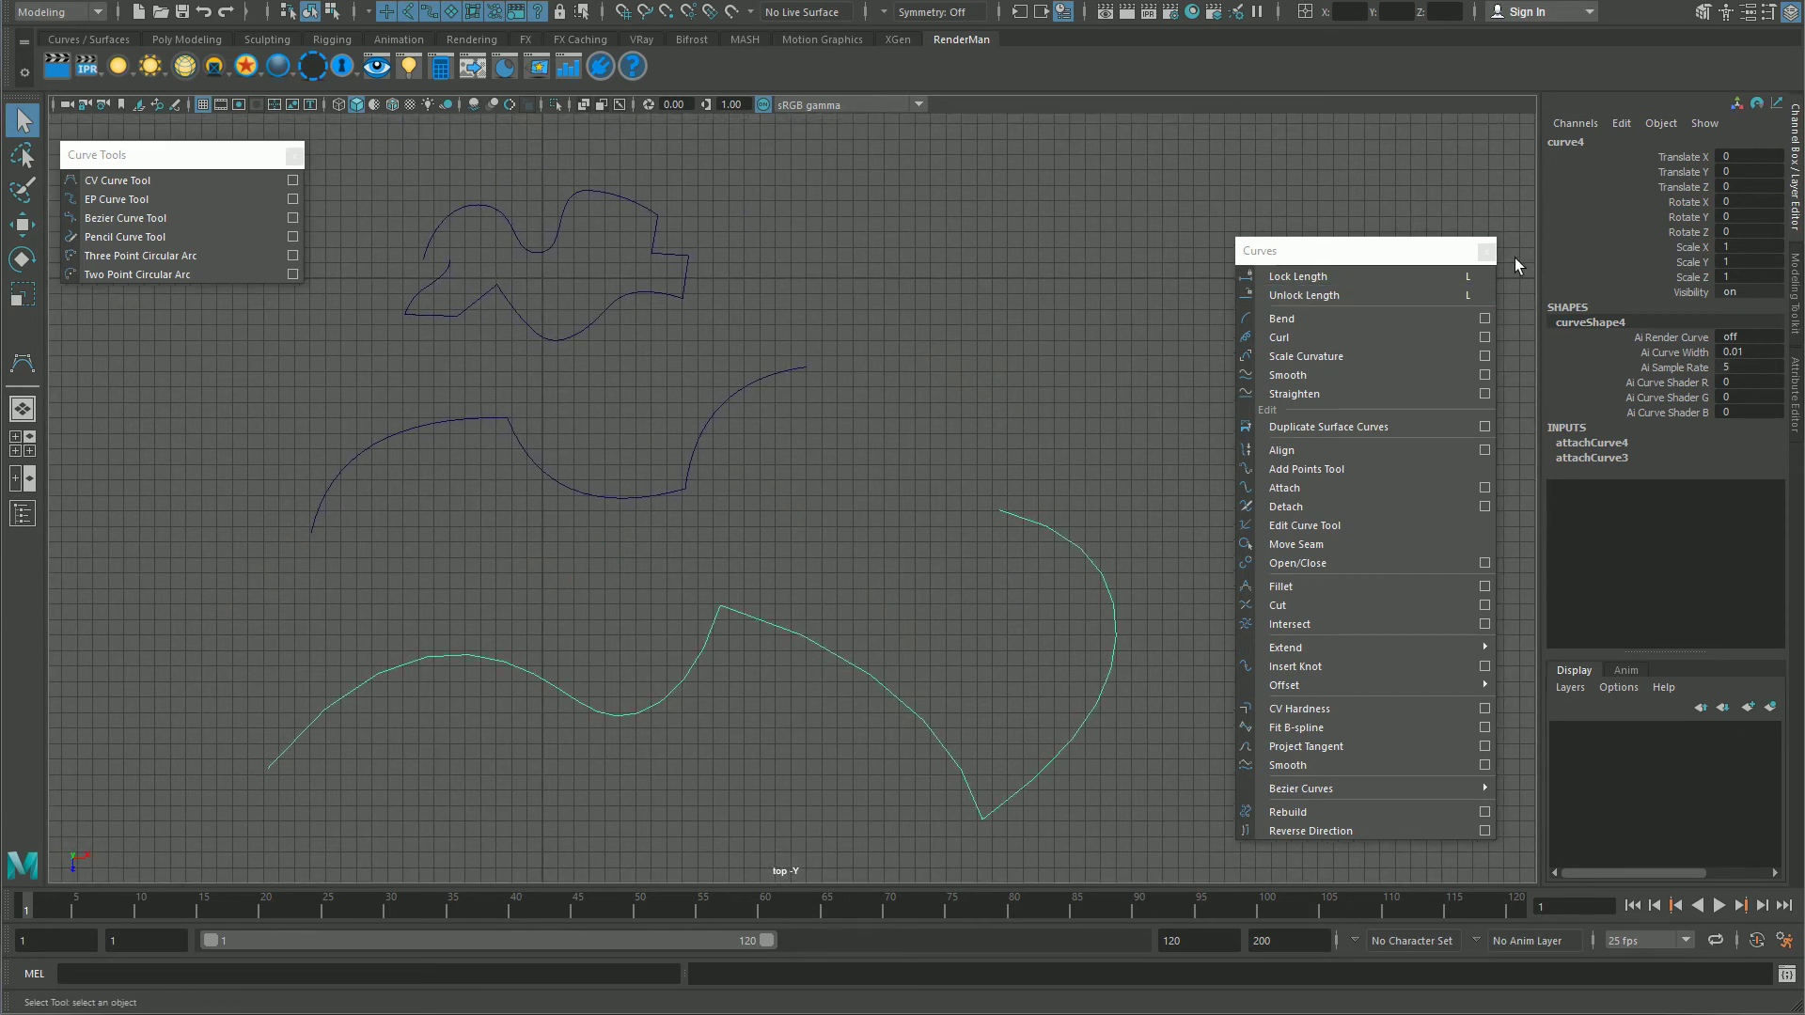
click(1485, 253)
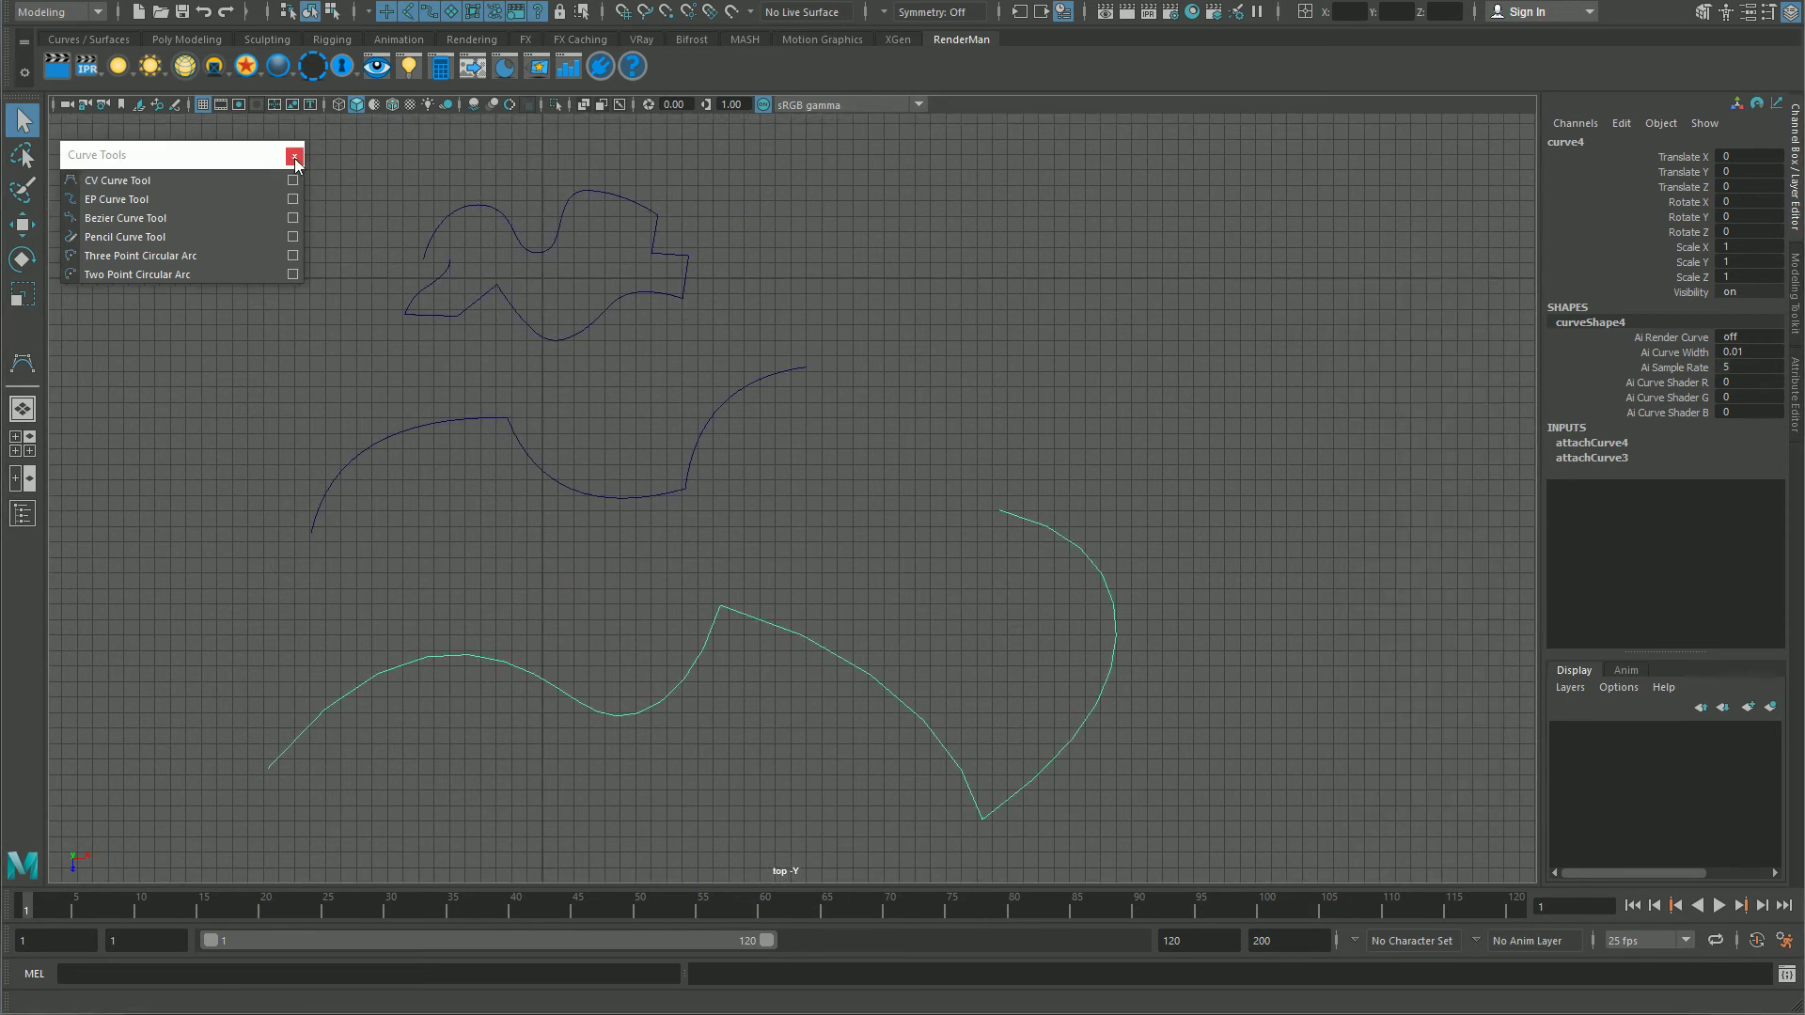
alt+middle_drag(818, 404, 878, 407)
drag(596, 395, 927, 763)
key(Delete)
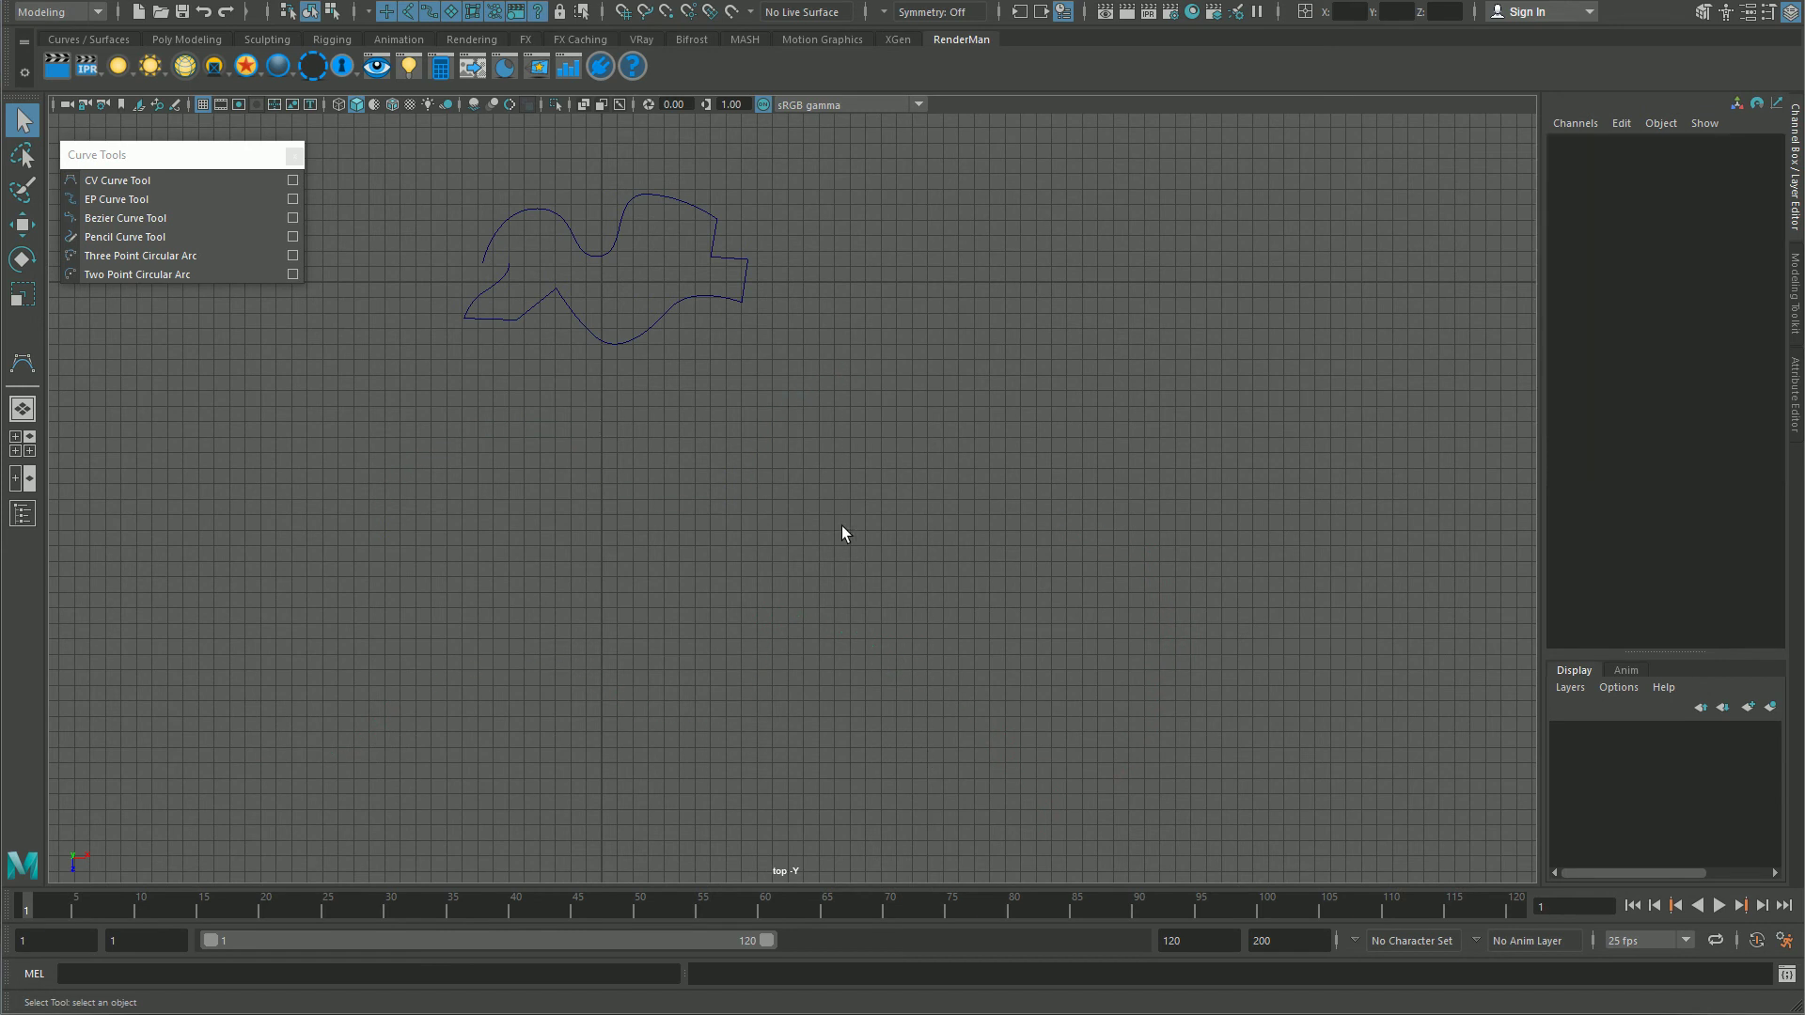
key(a)
scroll(1012, 630, down, 5)
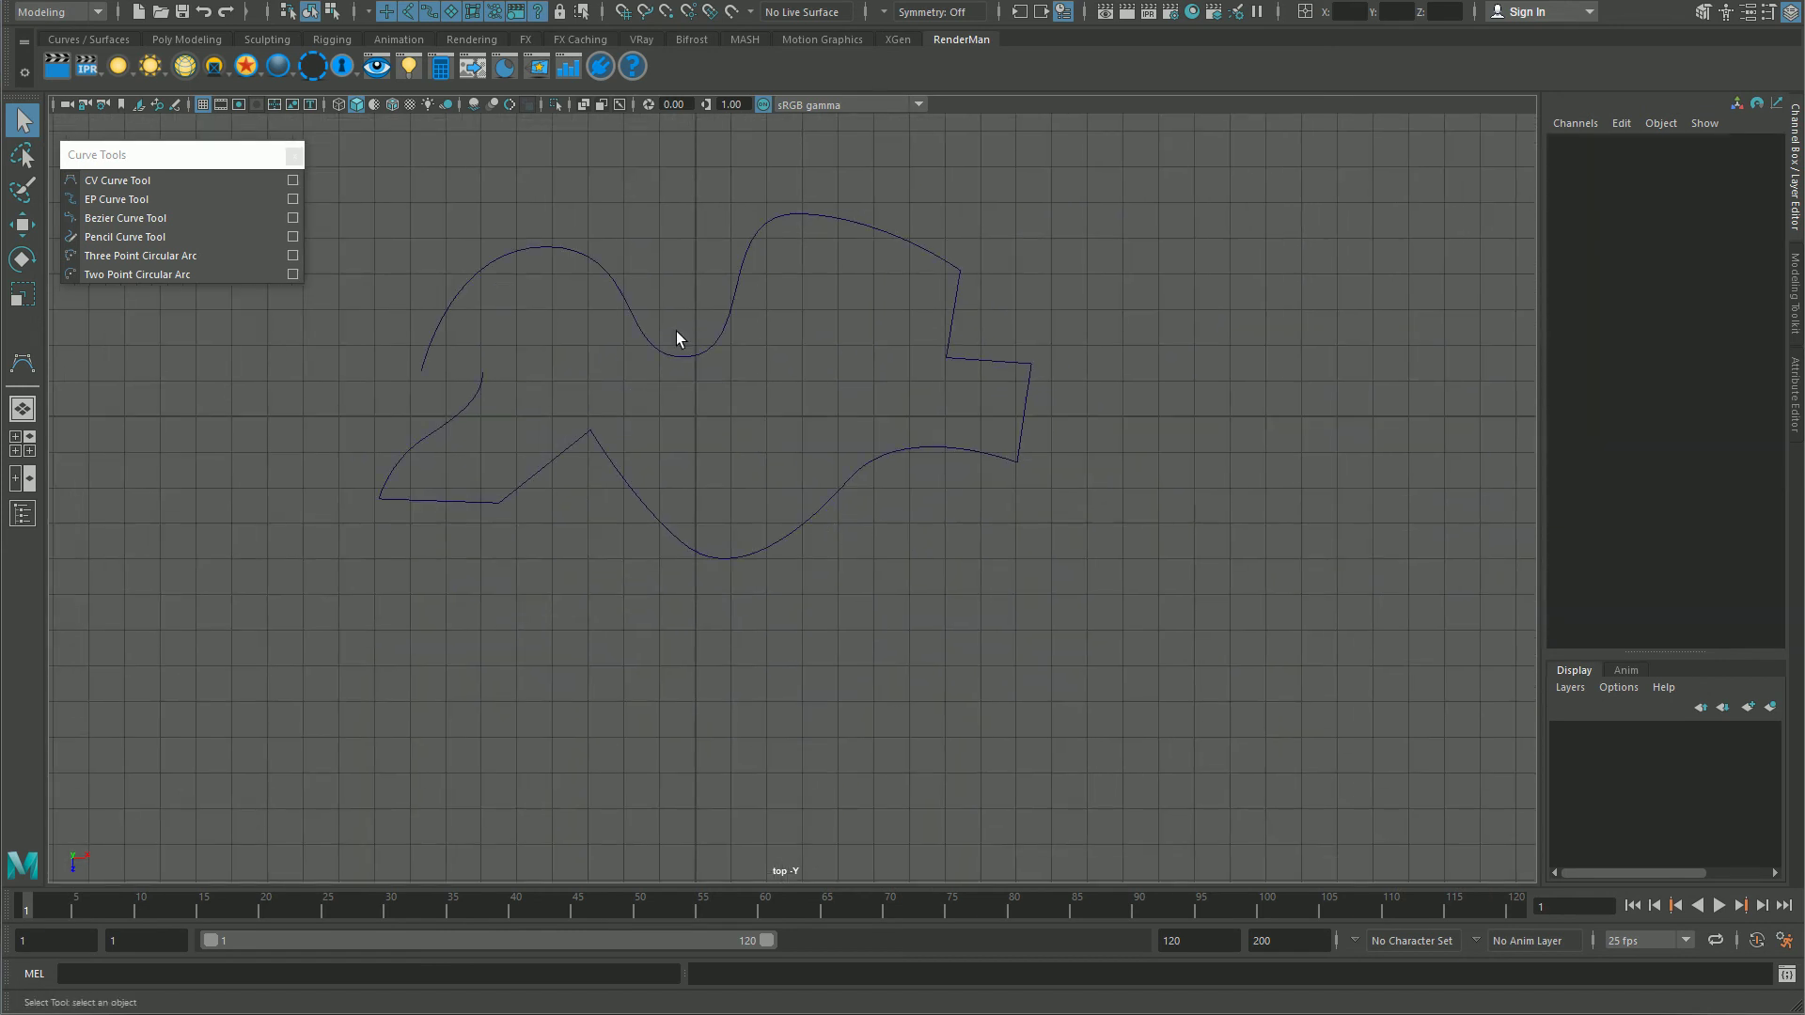
Step: Move bezier1's lower tangent handles so its bottom dip sweeps smoothly into the right corner
drag(675, 331, 793, 584)
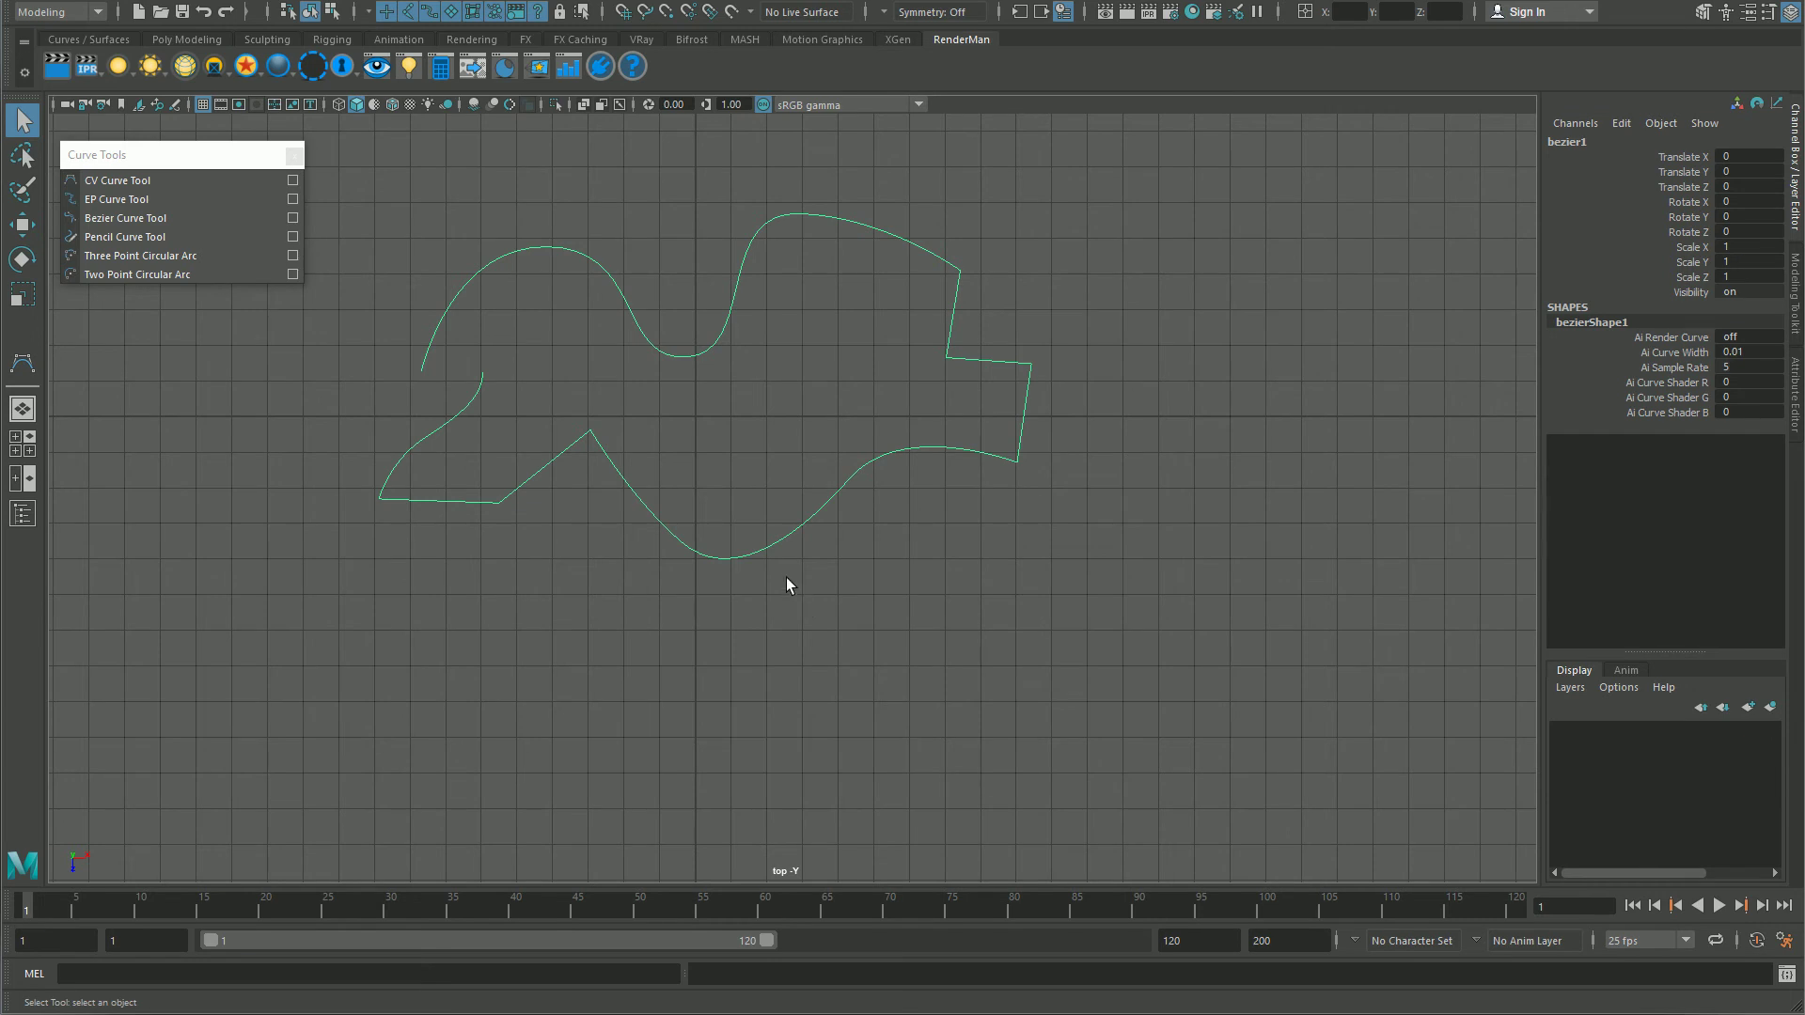
right_click(761, 543)
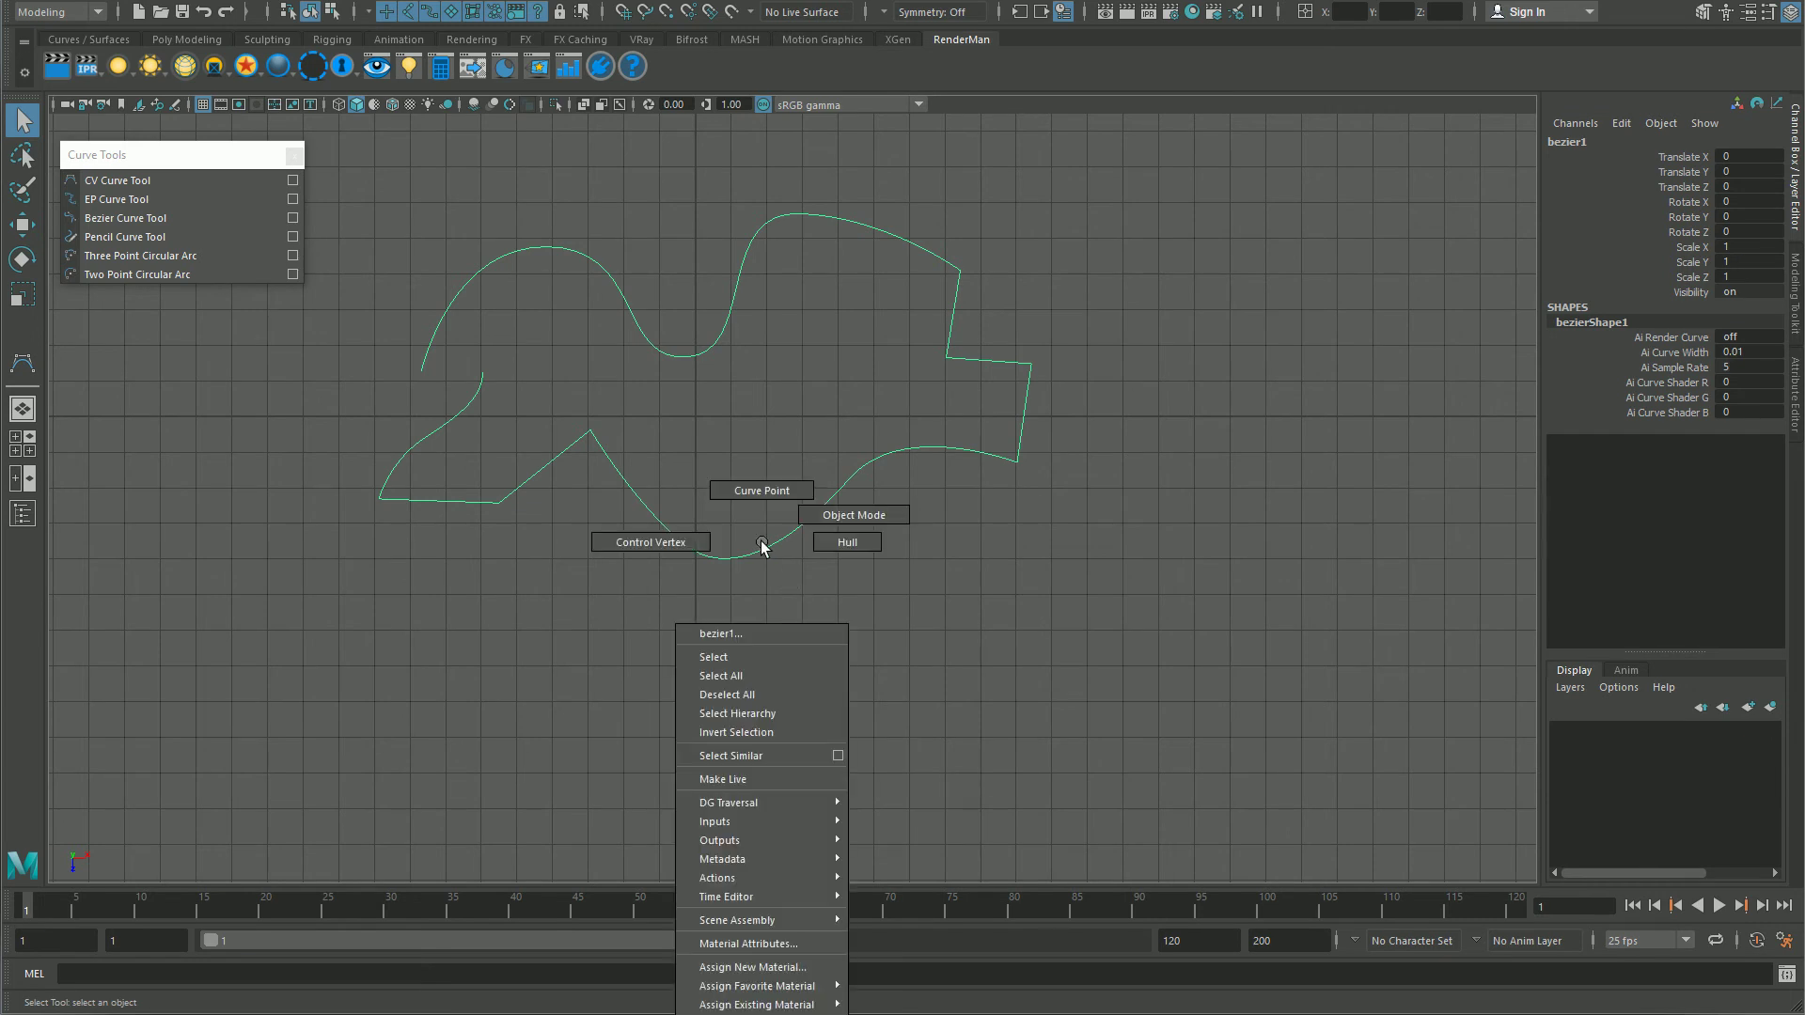
click(650, 542)
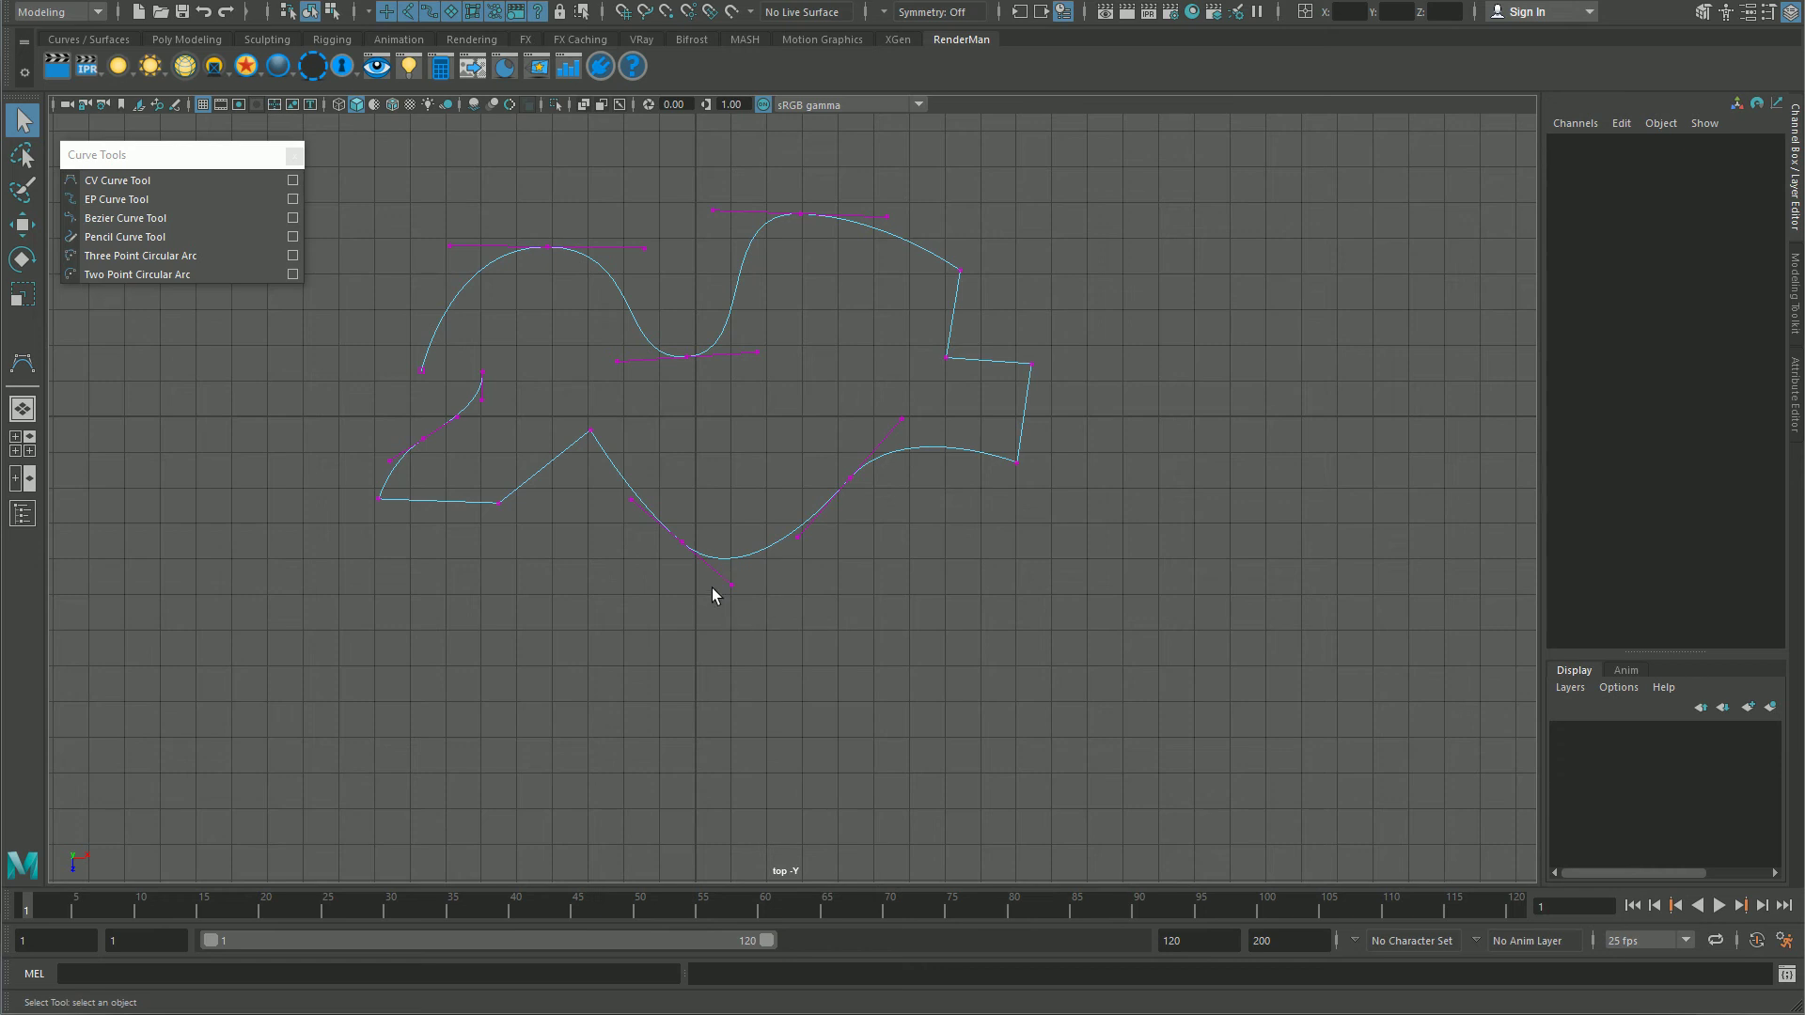
click(732, 585)
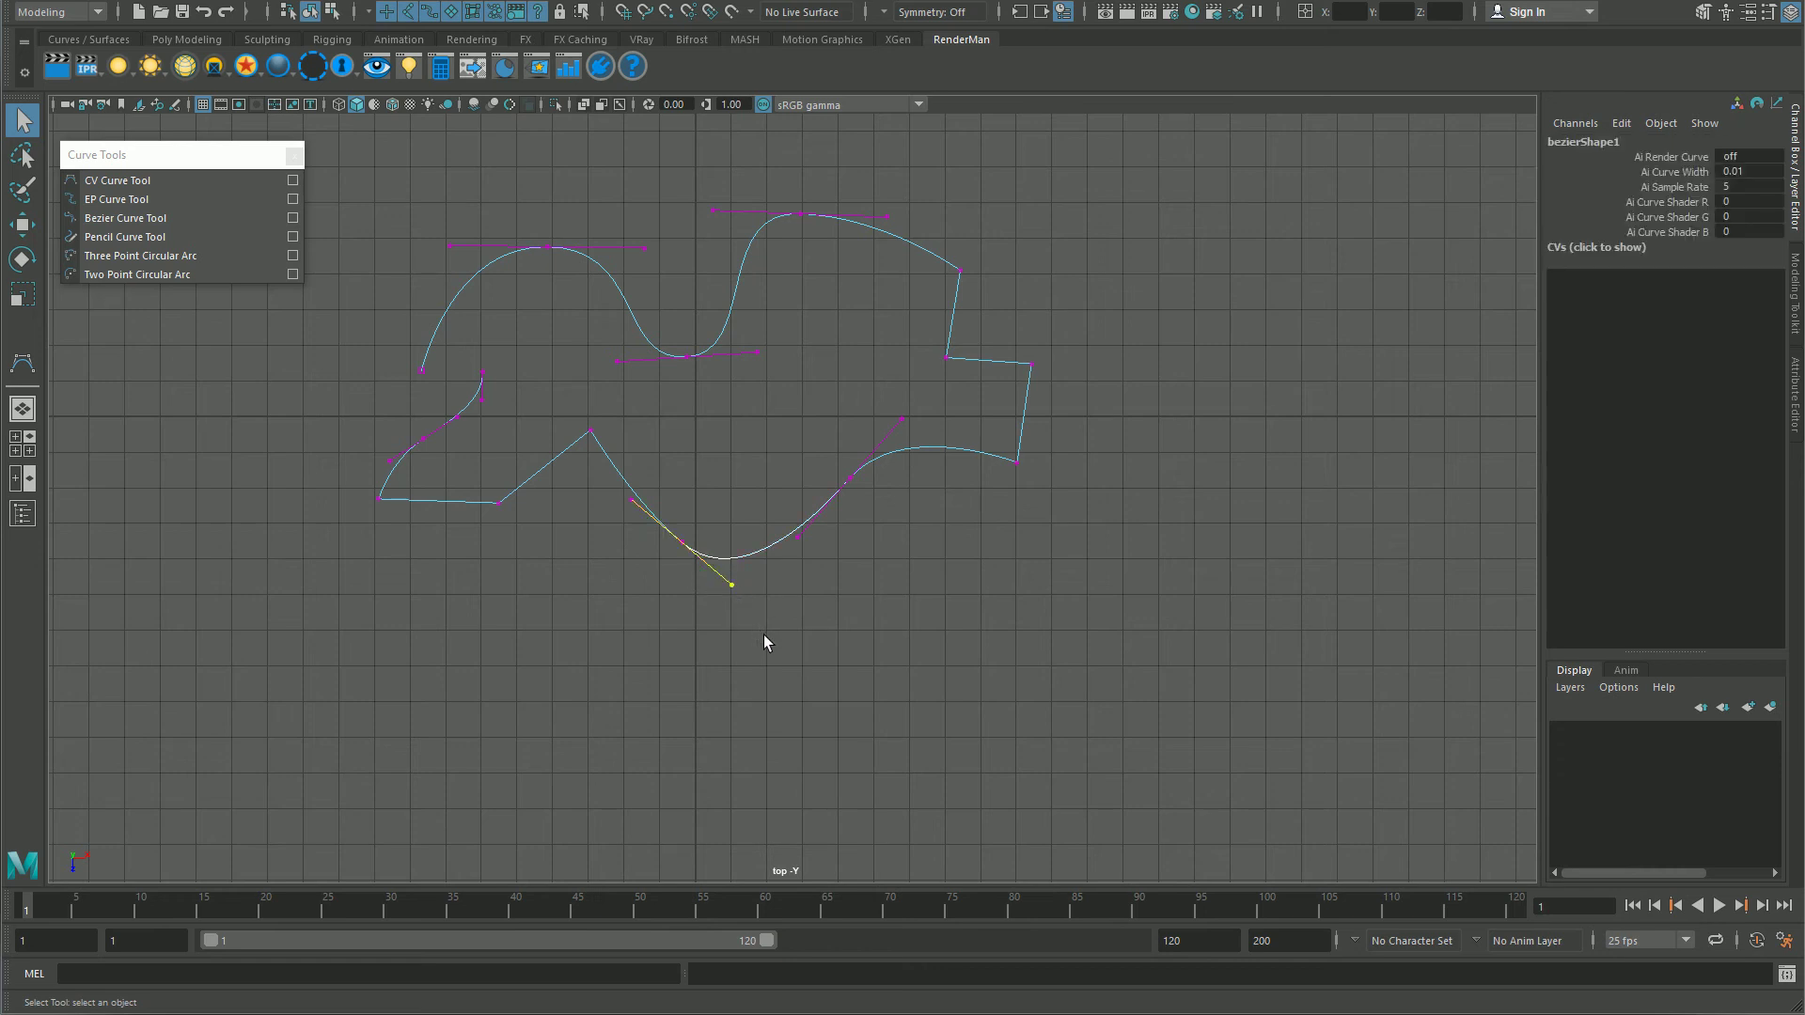
key(w)
mouse_move(763, 634)
middle_down()
mouse_move(759, 649)
mouse_move(780, 611)
middle_up()
drag(874, 415, 912, 436)
middle_drag(911, 436, 962, 550)
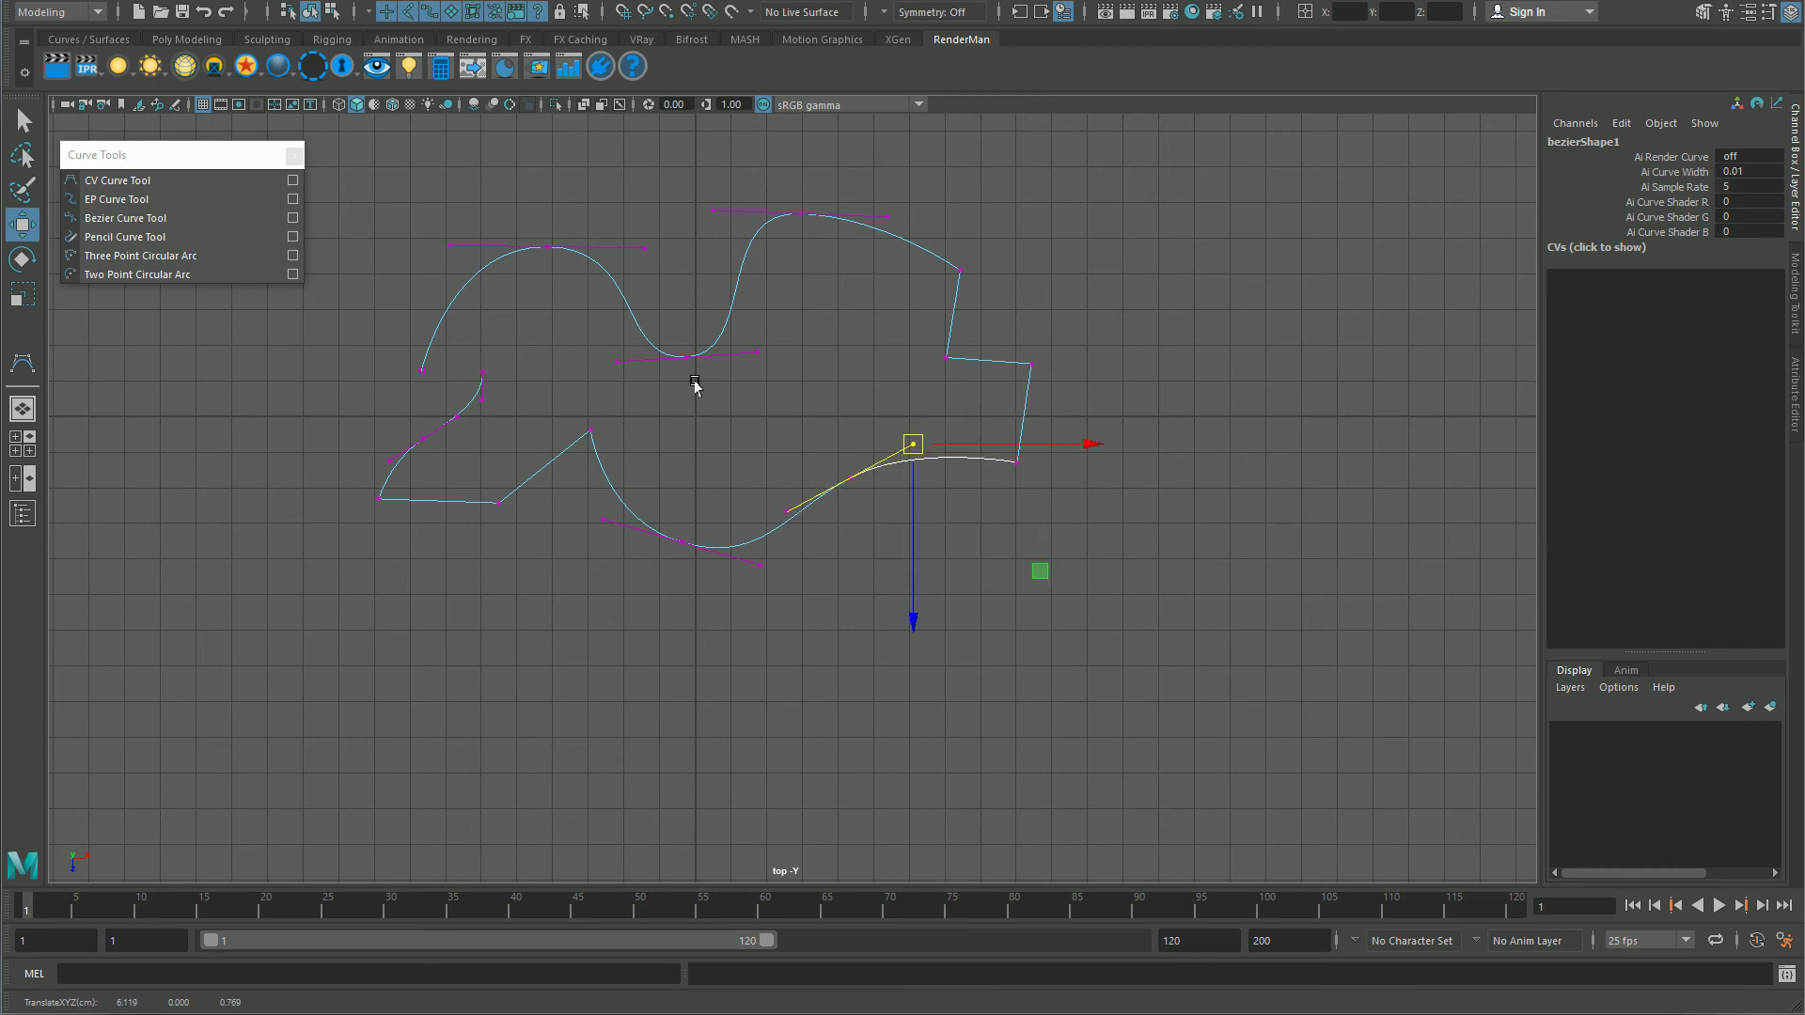
right_drag(690, 359, 749, 382)
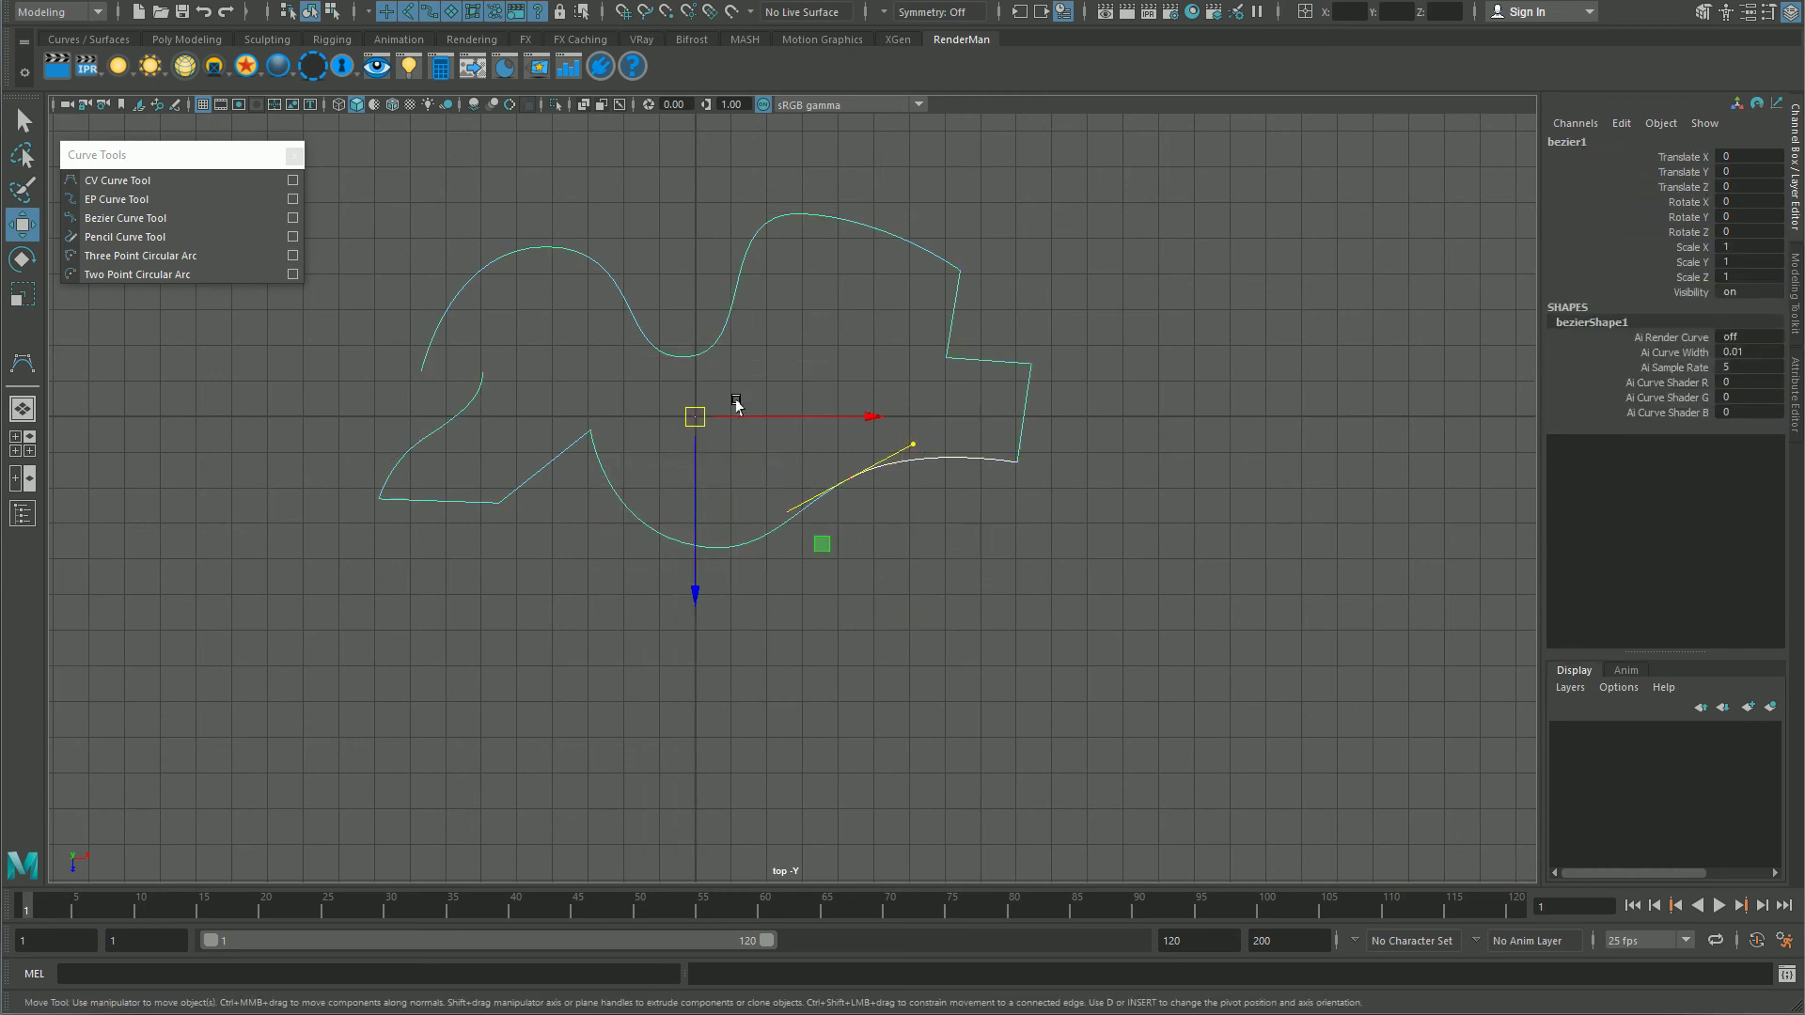
key(q)
click(743, 549)
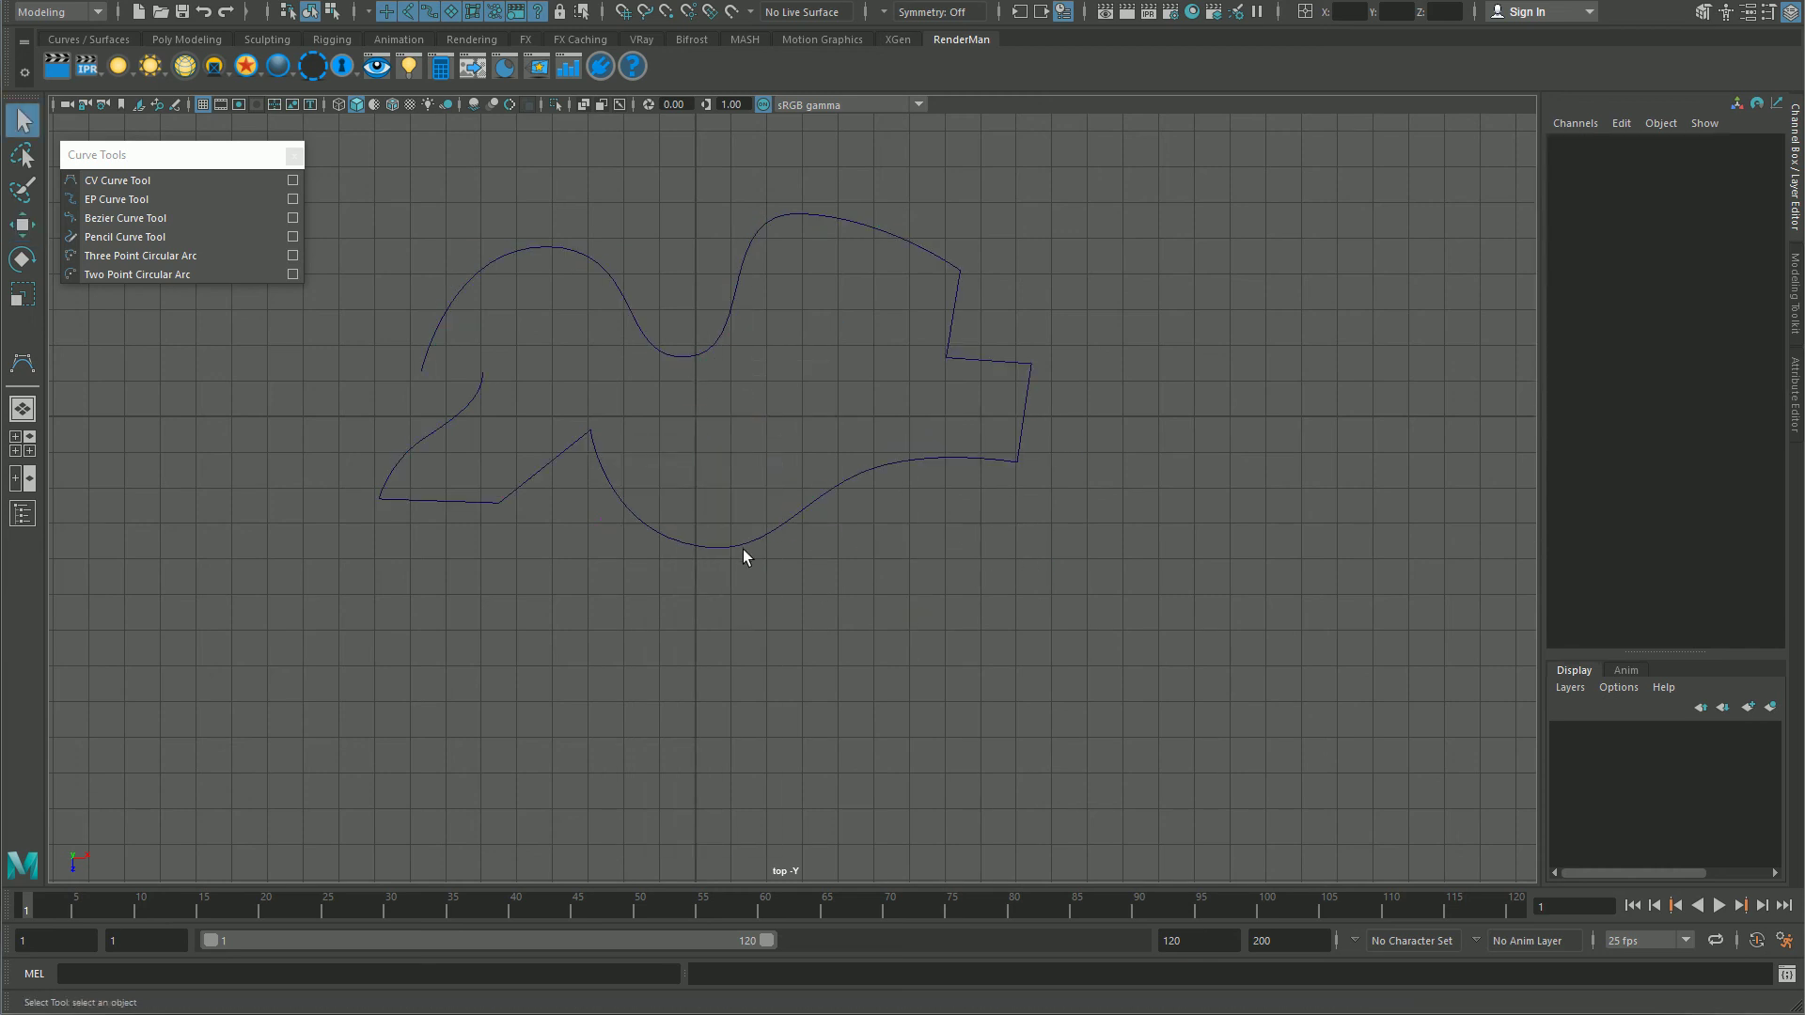
Step: Re-centre the top view on bezier1 and close the floating Curve Tools window
alt+middle_drag(743, 549, 818, 575)
alt+right_drag(1039, 583, 781, 533)
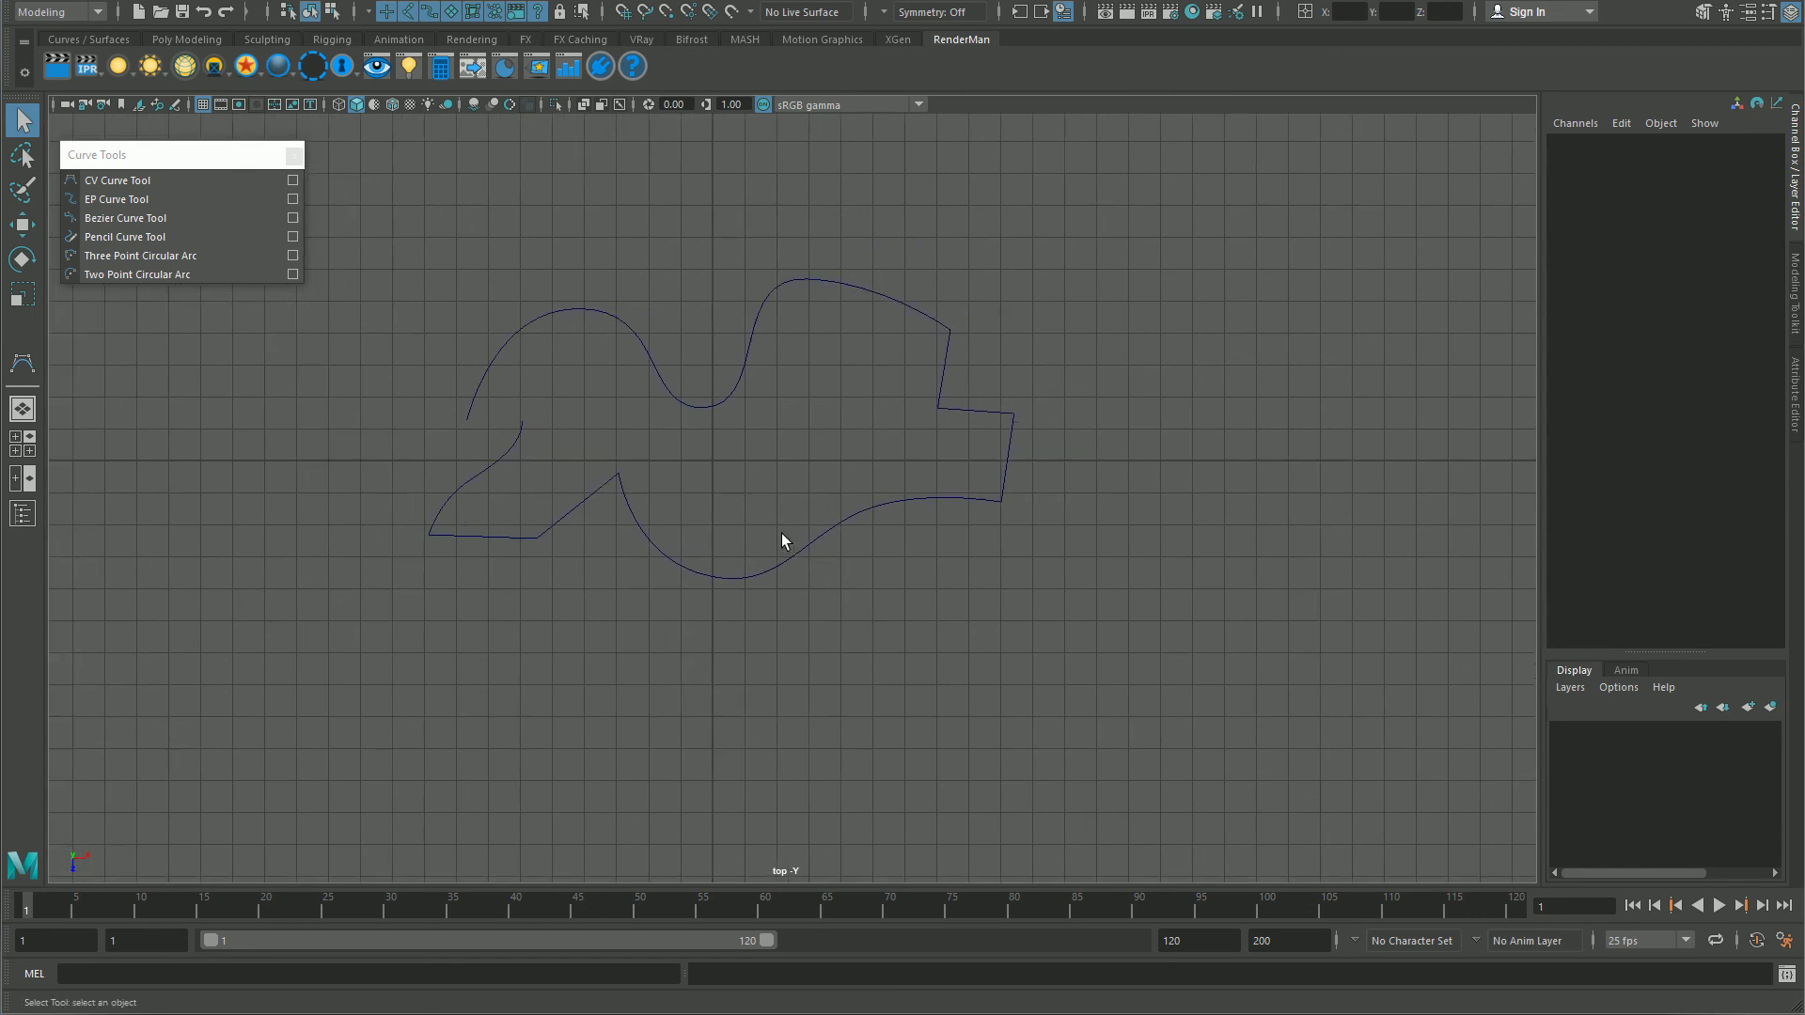
click(294, 155)
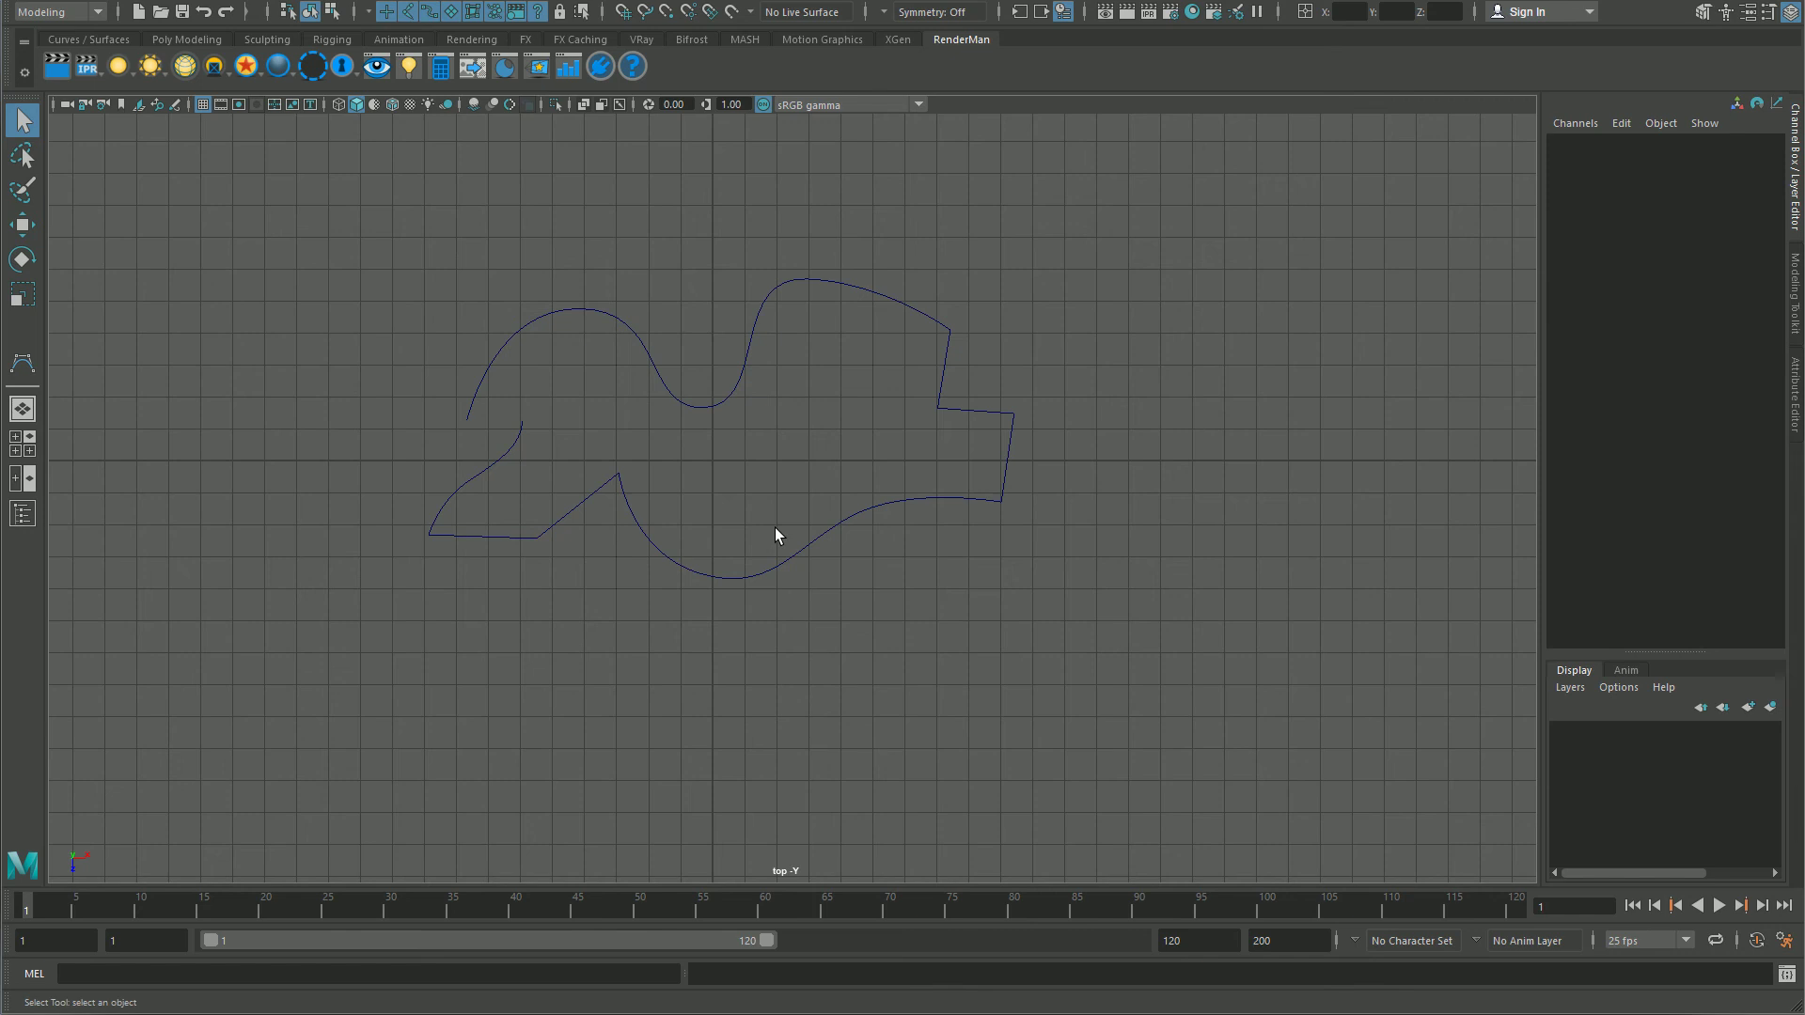